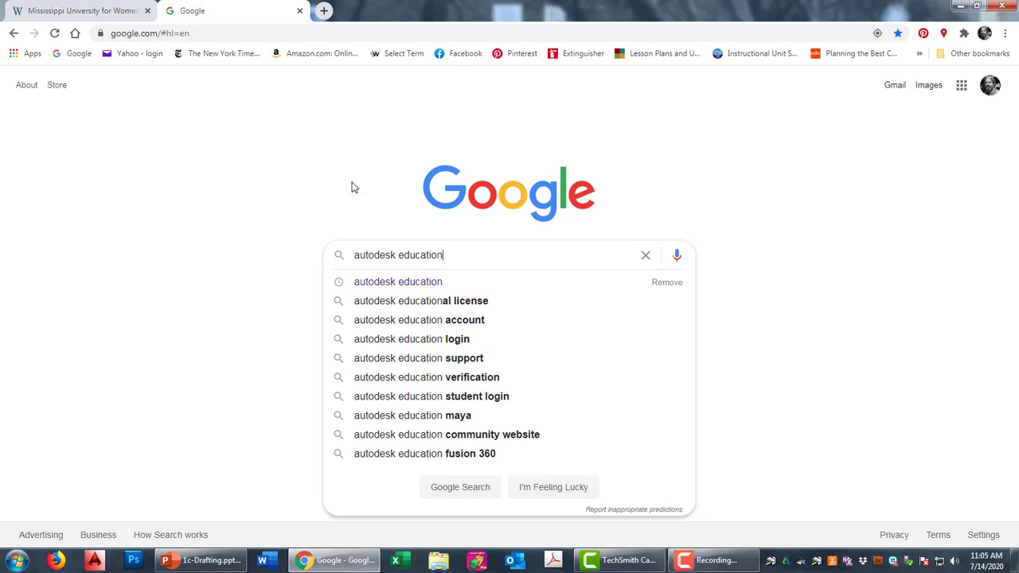
# - Search Google for "autodesk education" and open Autodesk's Software for Education page
pyautogui.click(405, 282)
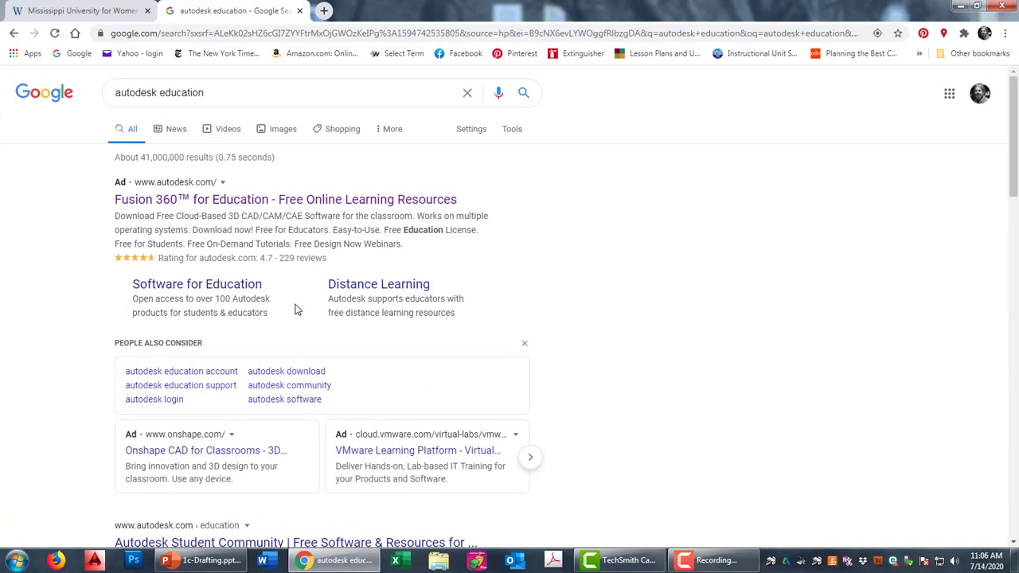
pyautogui.click(222, 290)
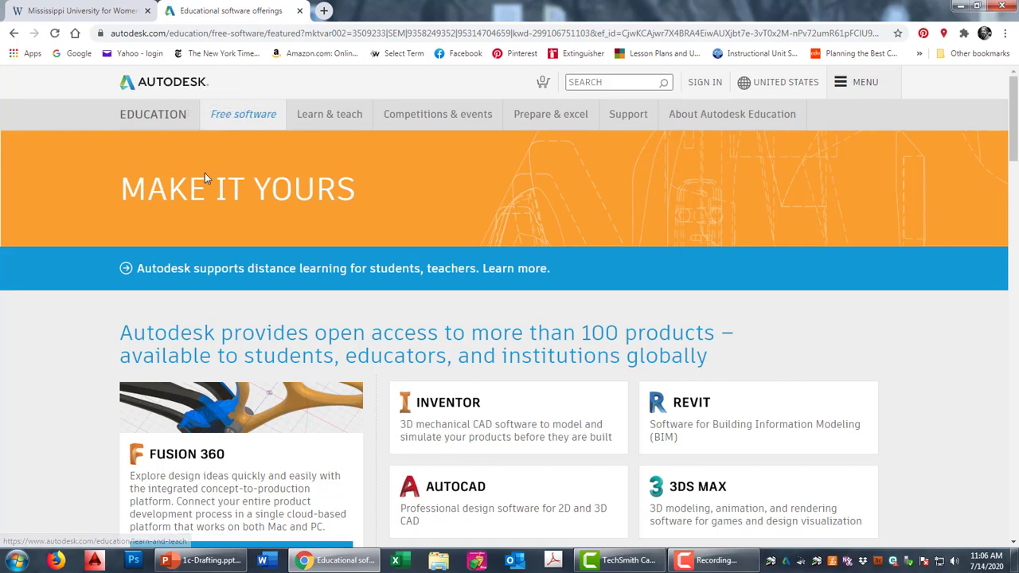
pyautogui.scroll(-2, 568, 298)
pyautogui.scroll(2, 570, 300)
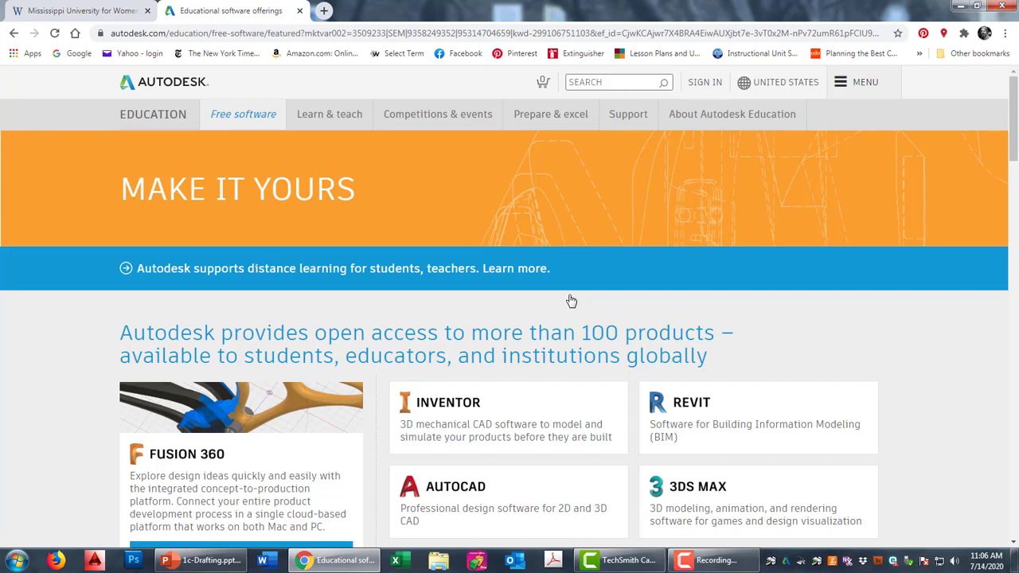
# - Open Tinkercad from Autodesk's free education products and create a new 3D design
pyautogui.scroll(-3, 571, 301)
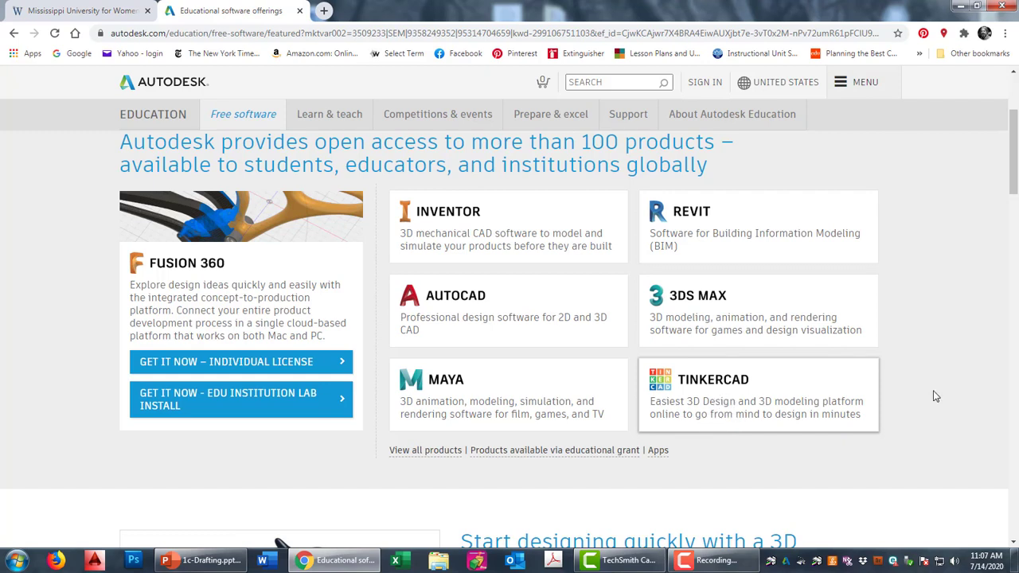
pyautogui.click(714, 402)
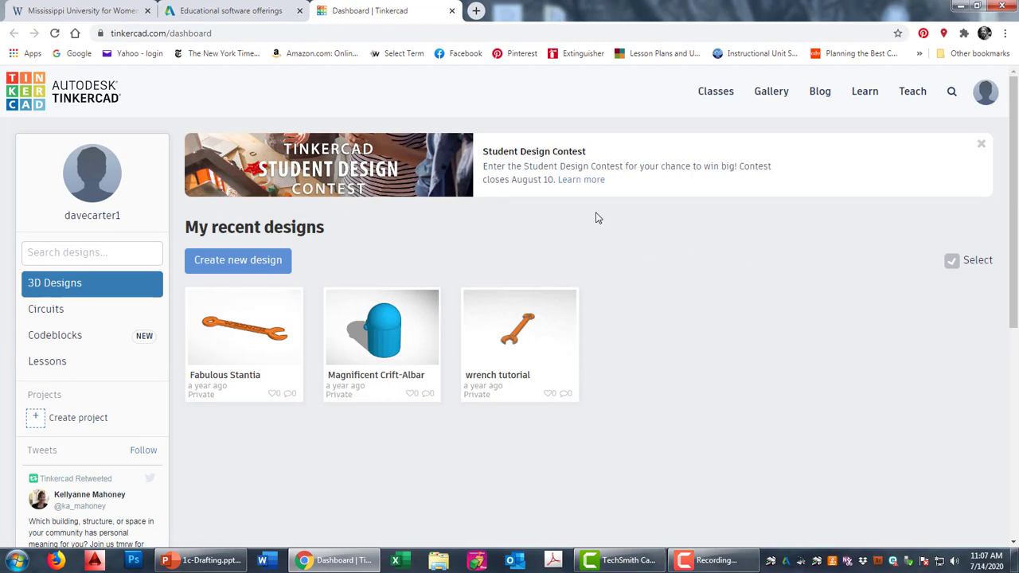
pyautogui.click(256, 269)
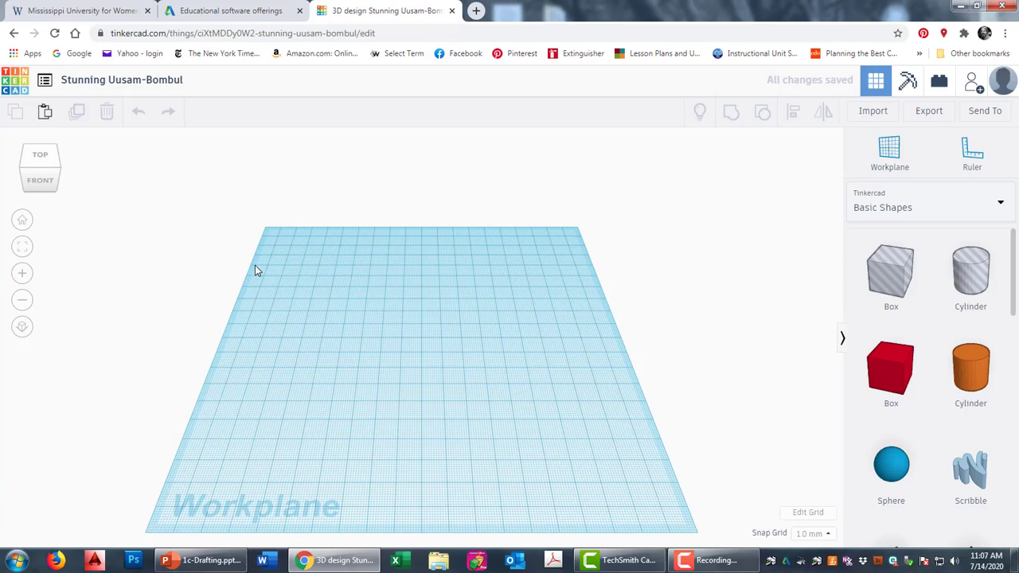
# - Examine the empty workplane at several zoom levels and restore the home view
pyautogui.scroll(3, 447, 421)
pyautogui.scroll(1, 506, 429)
pyautogui.moveTo(507, 429); pyautogui.dragTo(508, 423, button='middle')
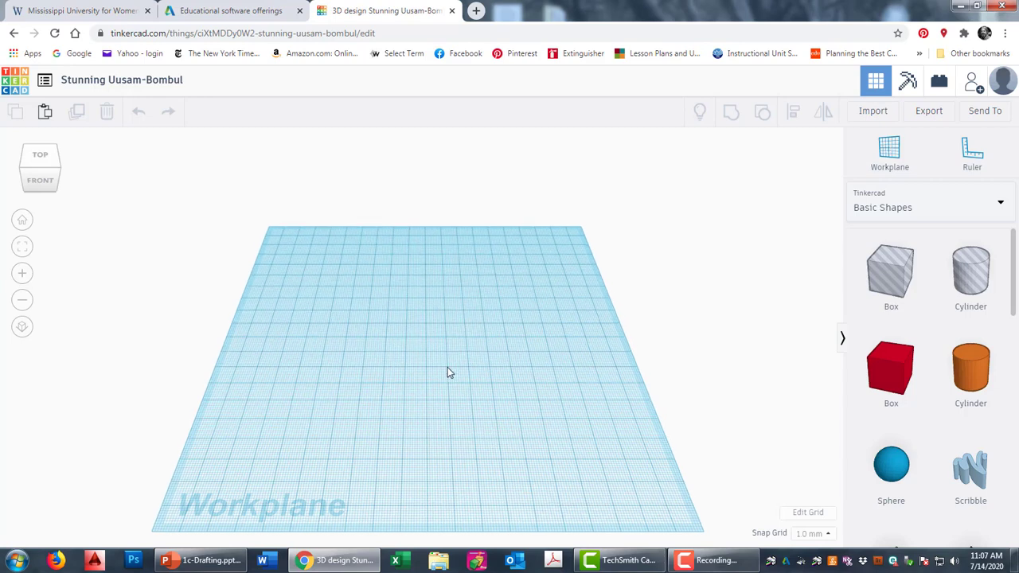
pyautogui.click(23, 276)
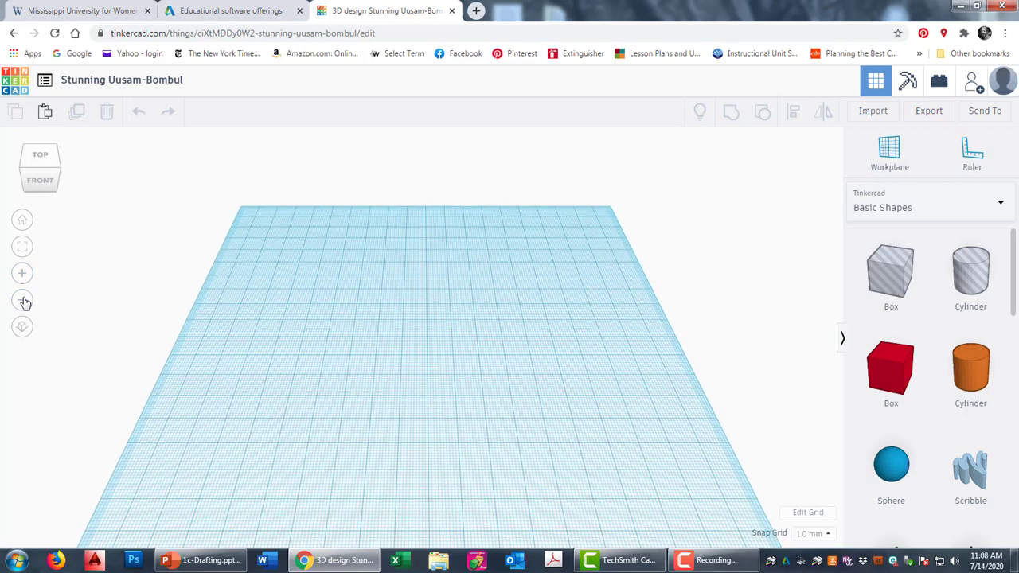
pyautogui.click(23, 300)
pyautogui.click(22, 300)
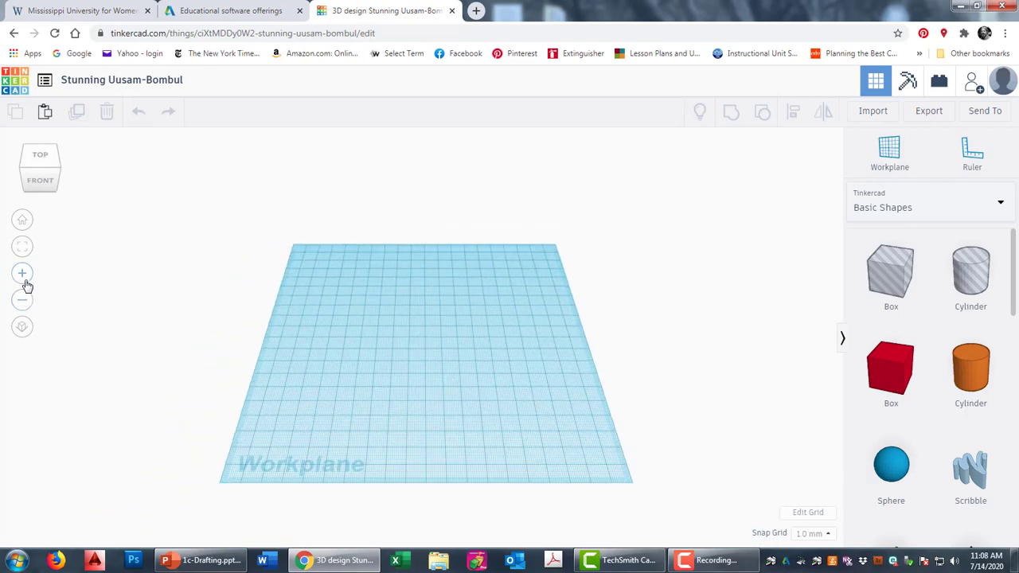
pyautogui.click(24, 279)
pyautogui.click(24, 302)
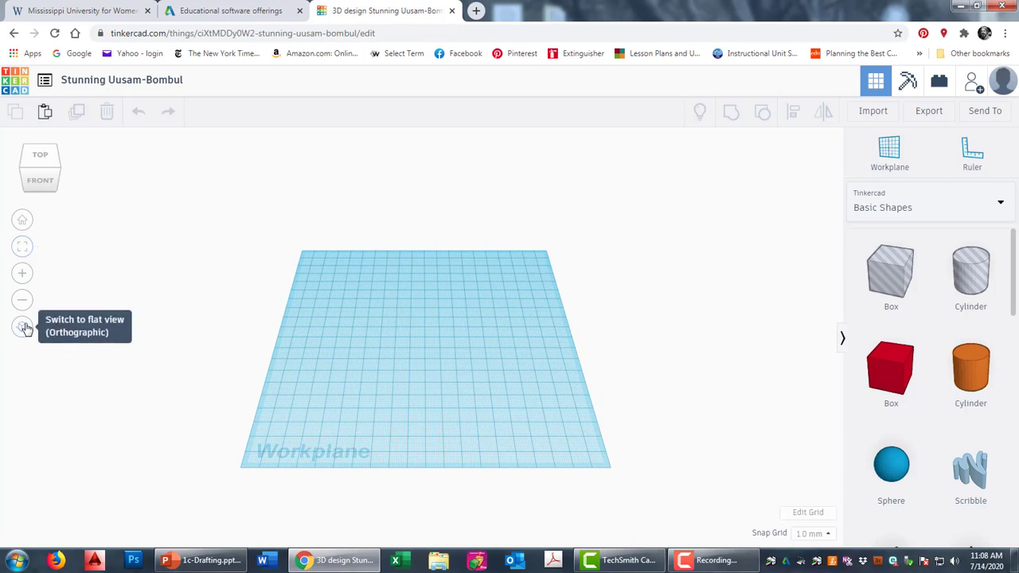
pyautogui.click(23, 220)
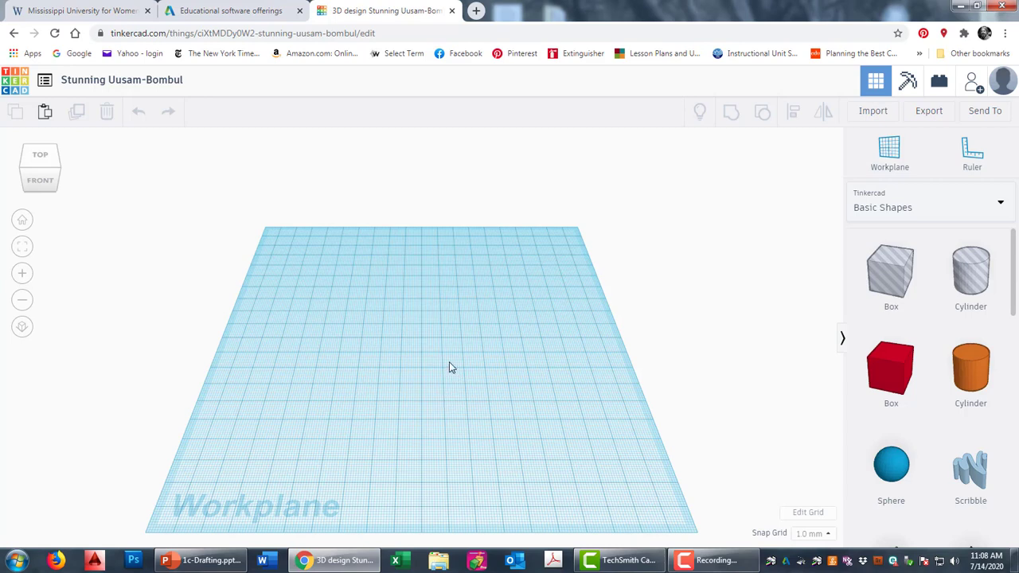
# - Zoom the workplane far out and close in to compare how its grid looks
pyautogui.scroll(-5, 425, 348)
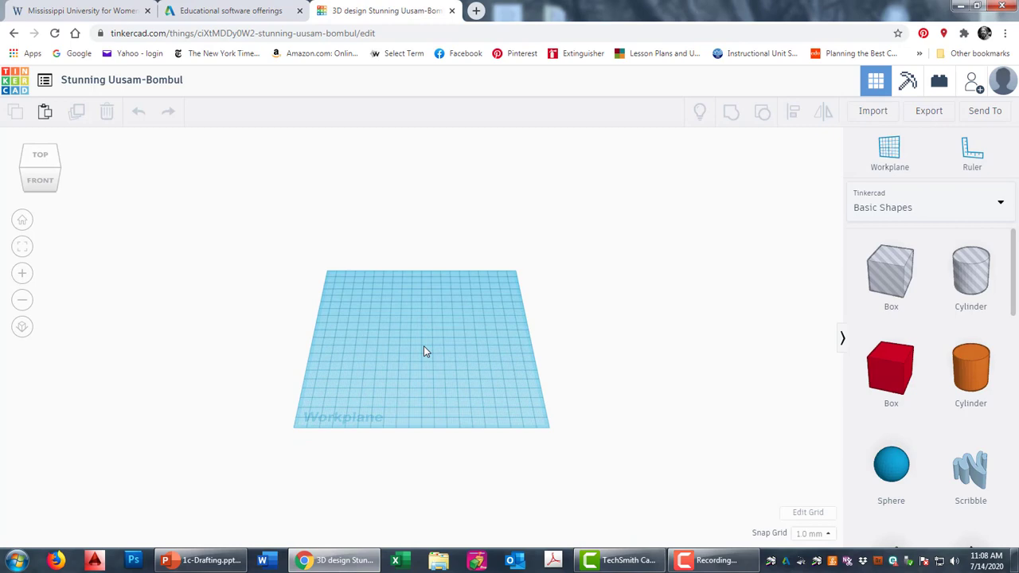
pyautogui.scroll(-5, 424, 351)
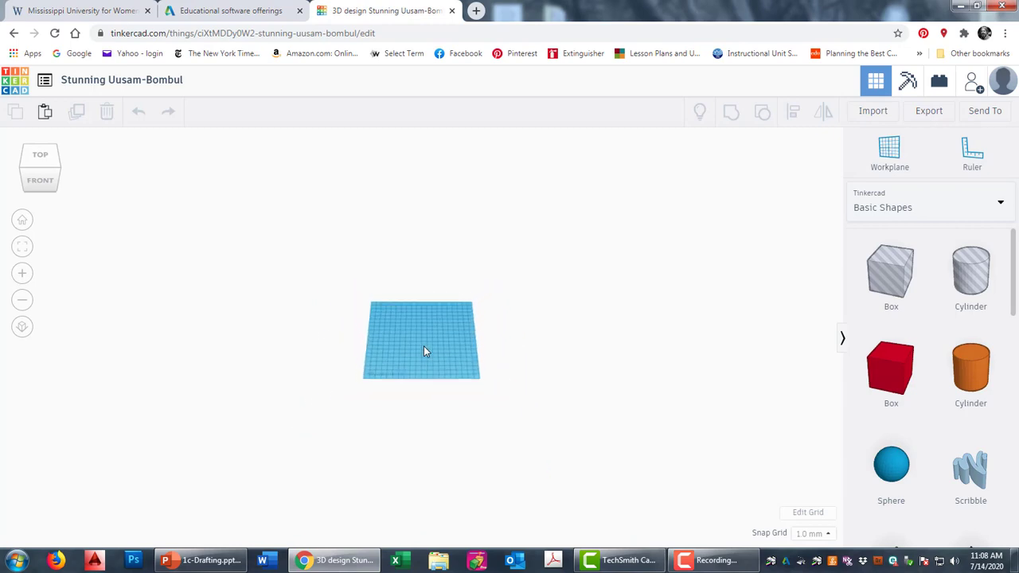
pyautogui.scroll(6, 424, 350)
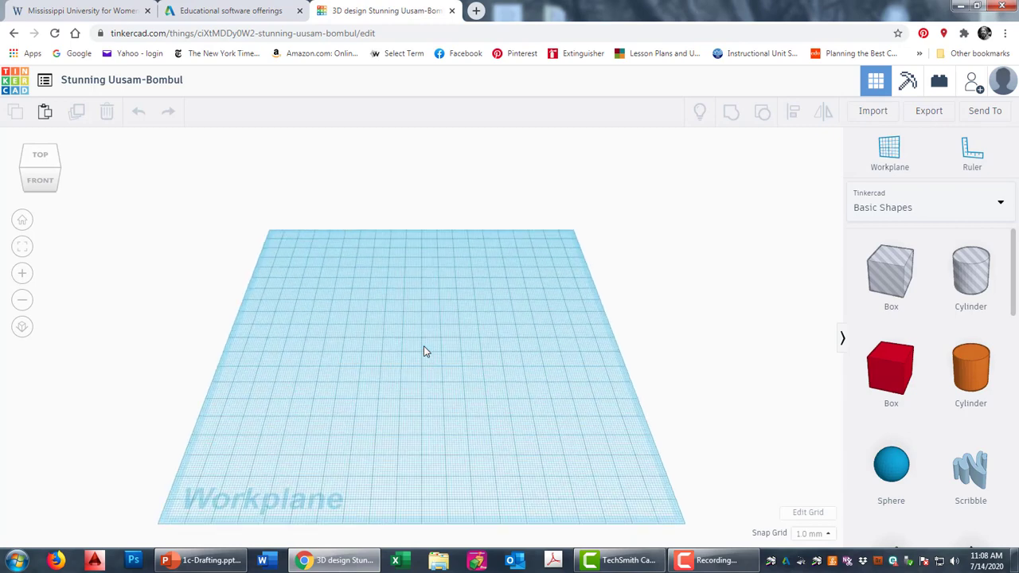
pyautogui.scroll(6, 424, 352)
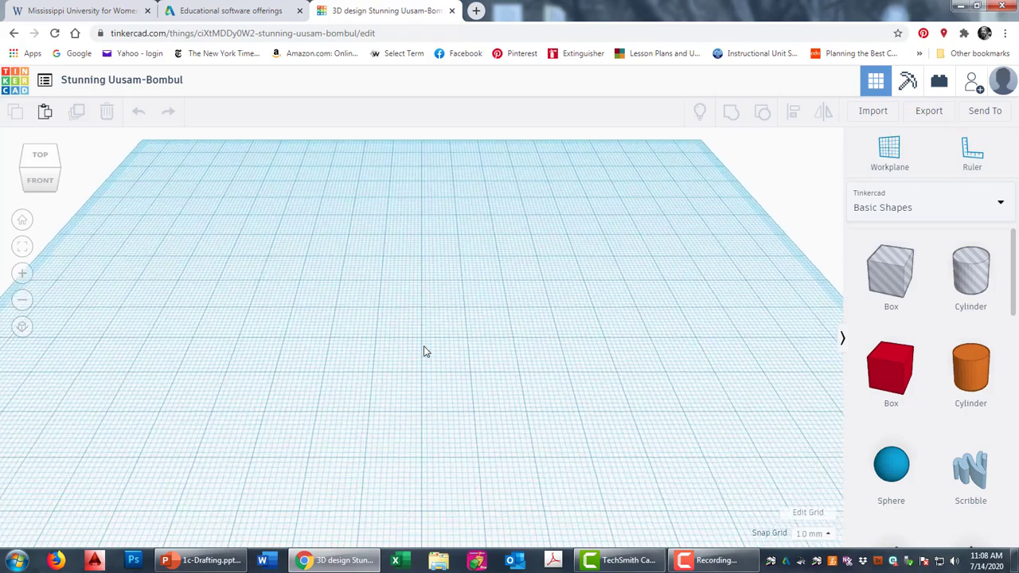
pyautogui.scroll(-5, 424, 351)
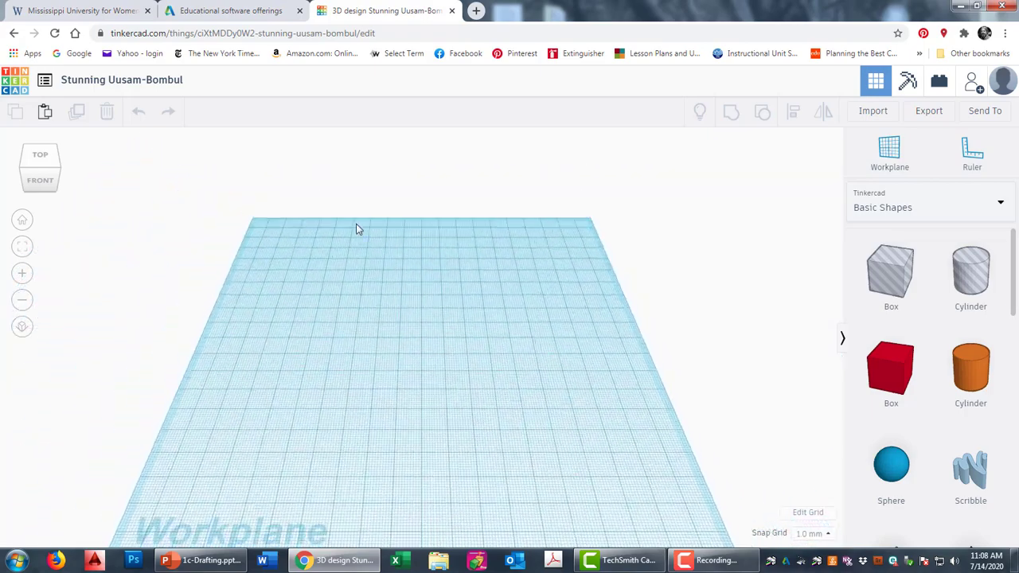
# - View the workplane from the top and from the left-front corner, and return to the top-front view
pyautogui.click(59, 174)
pyautogui.click(33, 167)
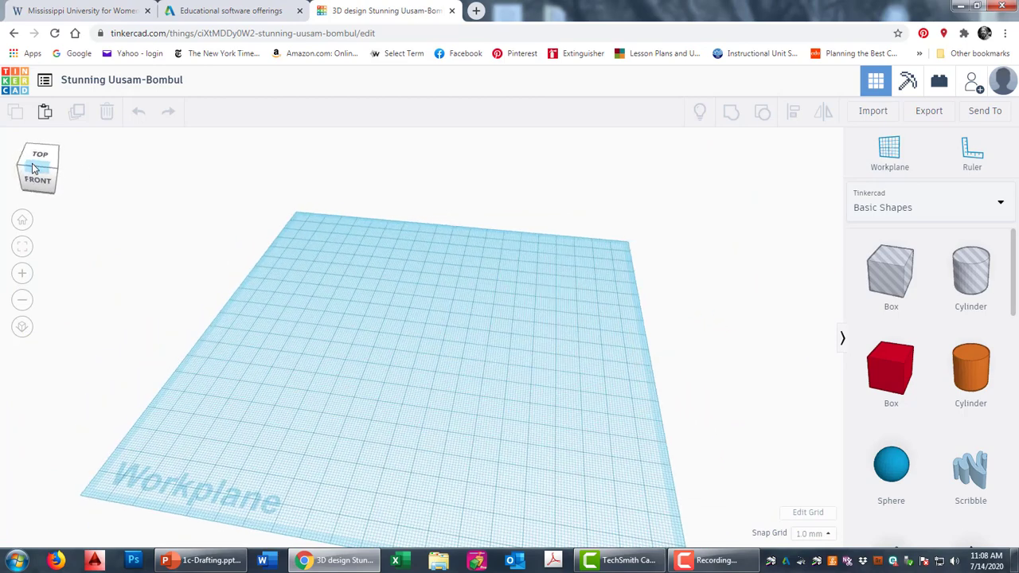
pyautogui.click(37, 157)
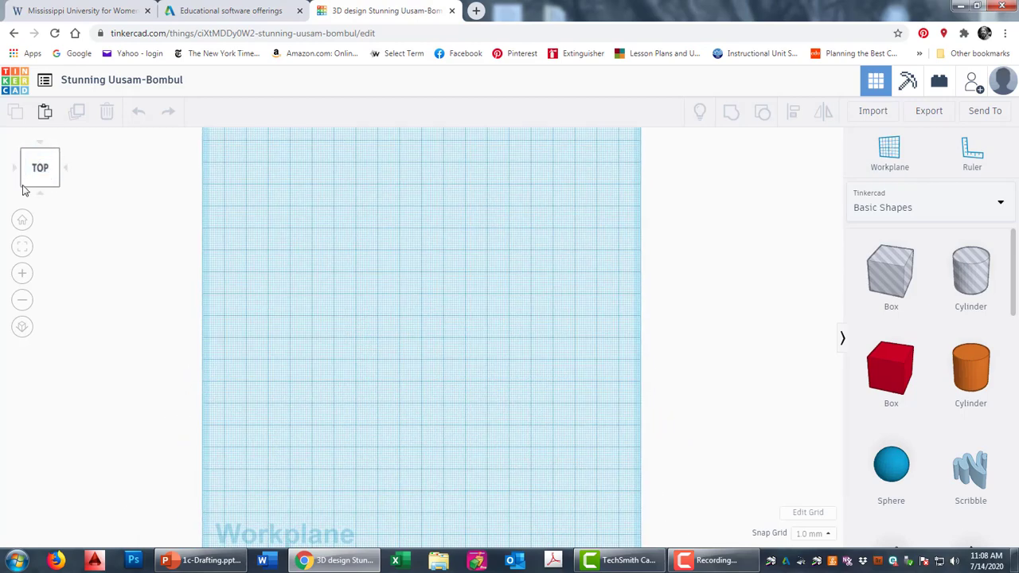
pyautogui.click(23, 187)
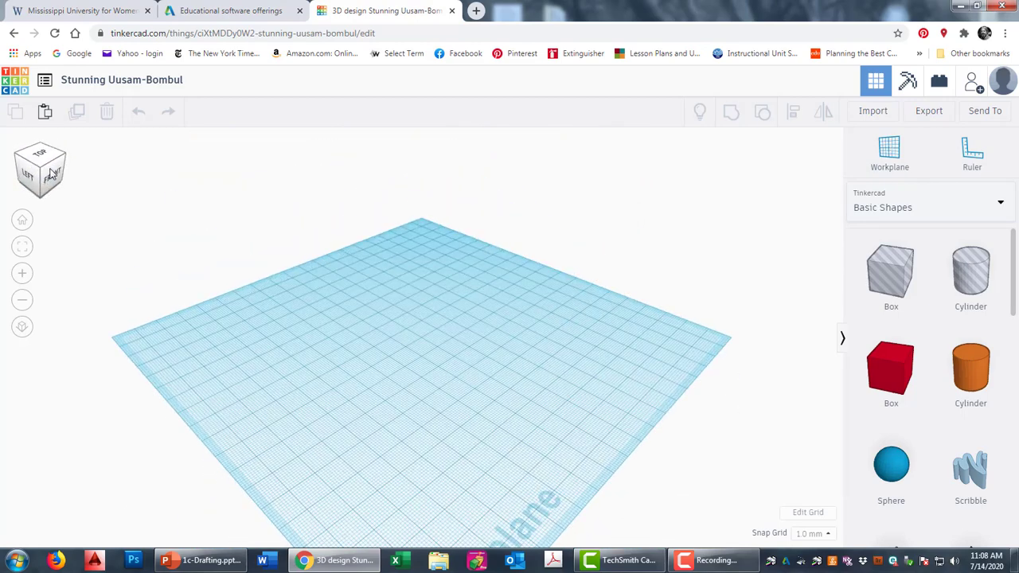
pyautogui.click(55, 164)
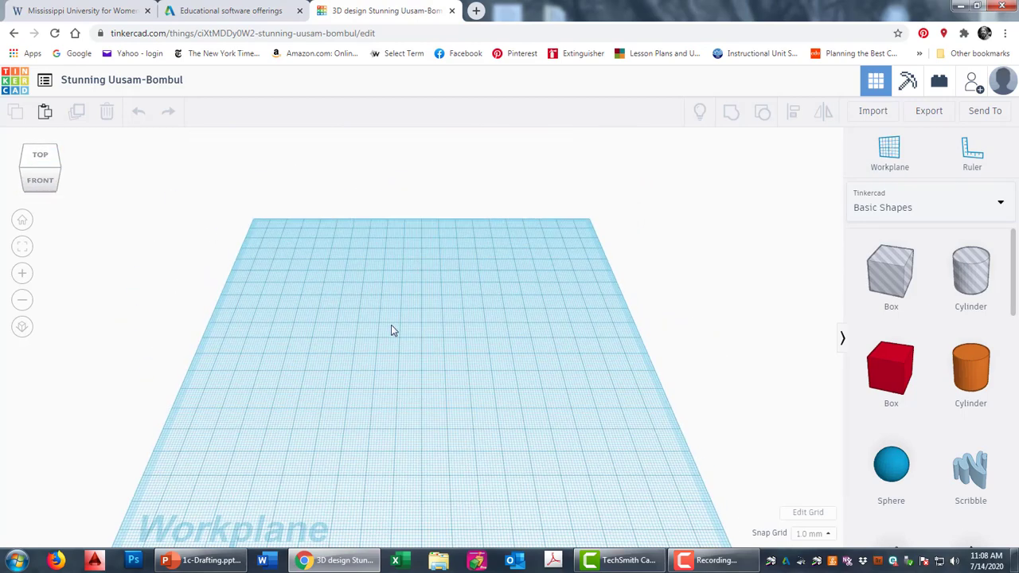
# - Pan and orbit around the workplane, and reset it to the home view
pyautogui.scroll(-2, 396, 337)
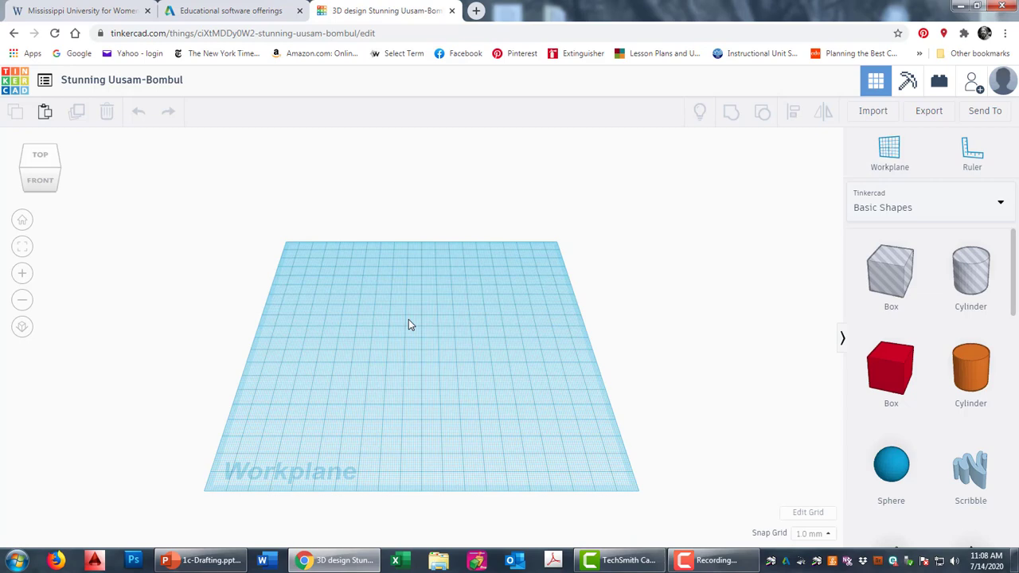
pyautogui.moveTo(389, 323); pyautogui.dragTo(413, 339, button='middle')
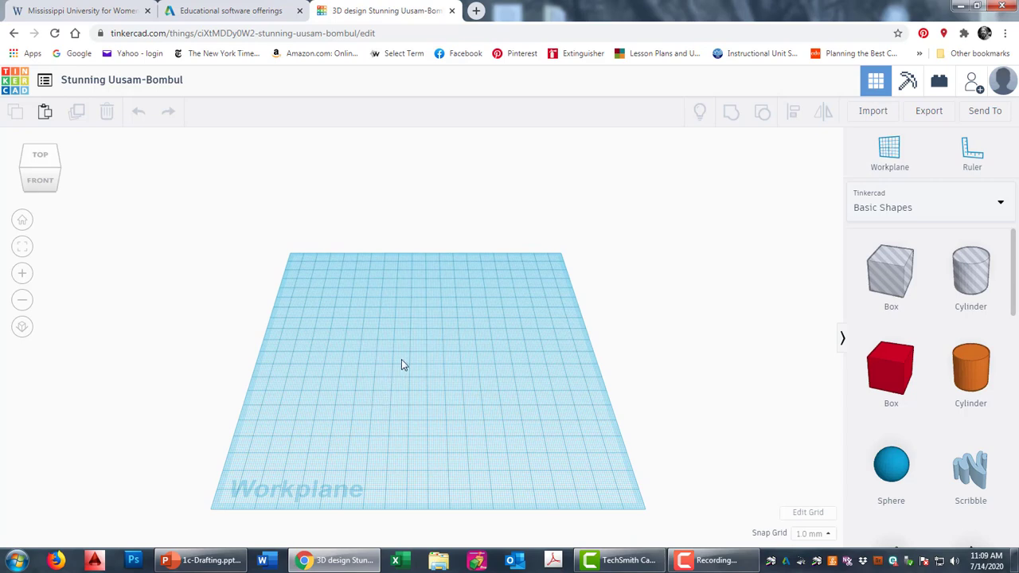
pyautogui.moveTo(401, 360); pyautogui.dragTo(422, 390, button='right')
pyautogui.moveTo(422, 383)
pyautogui.mouseDown(button='right')
pyautogui.moveTo(411, 353)
pyautogui.moveTo(401, 359)
pyautogui.moveTo(434, 376)
pyautogui.mouseUp(button='right')
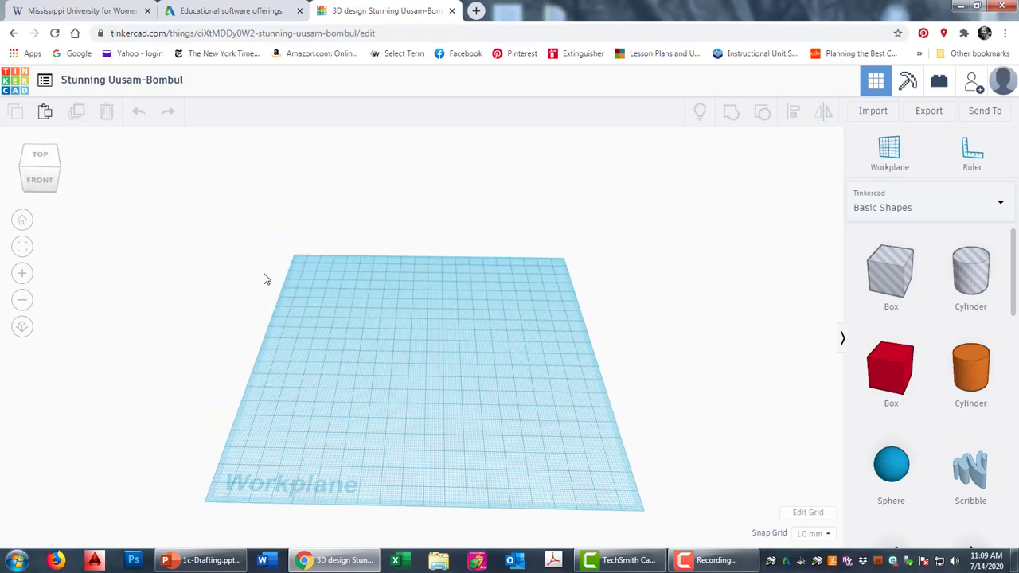
pyautogui.click(46, 167)
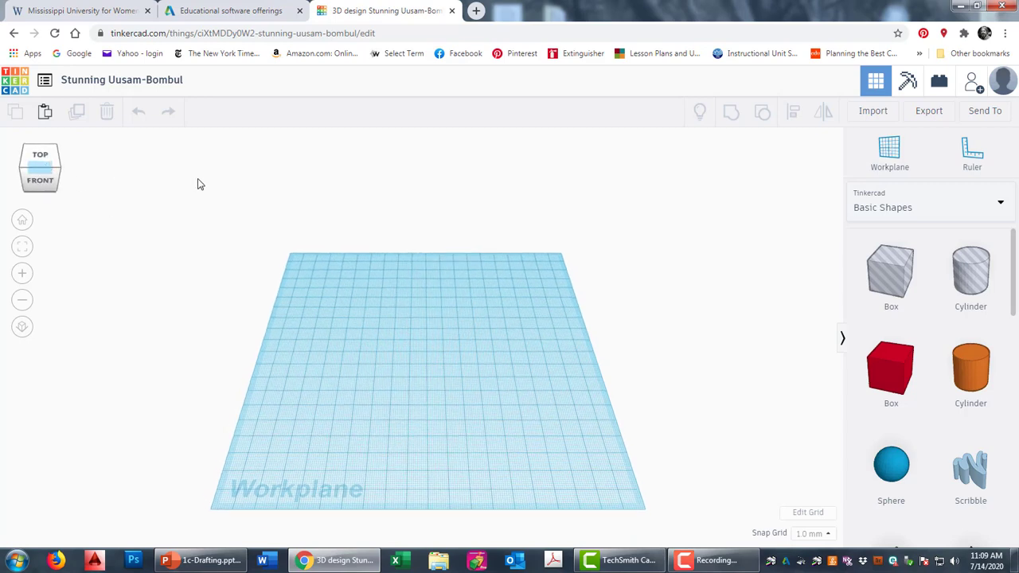
pyautogui.click(22, 220)
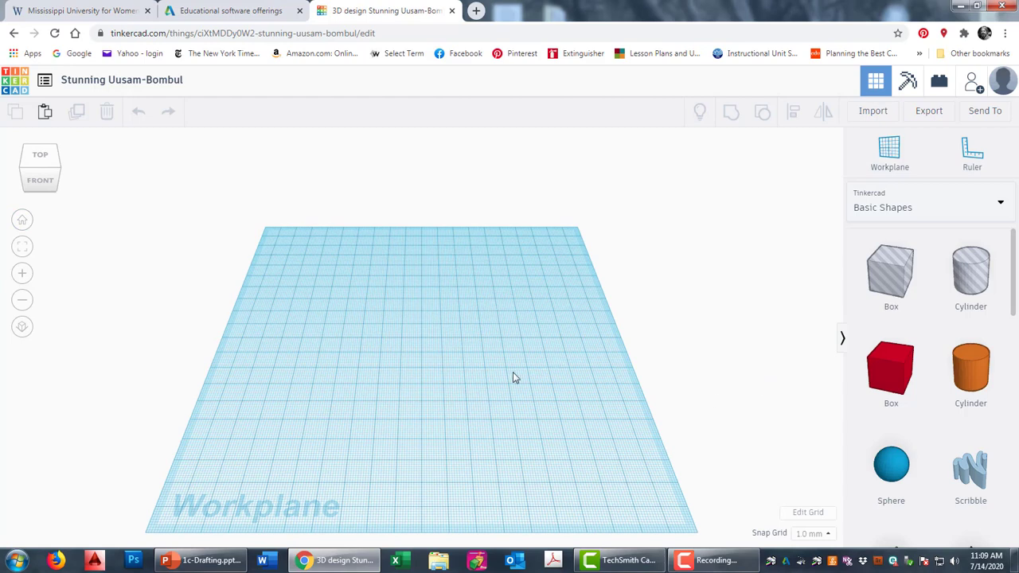
# - Open the workplane's grid properties and change the units to Inches
pyautogui.click(816, 510)
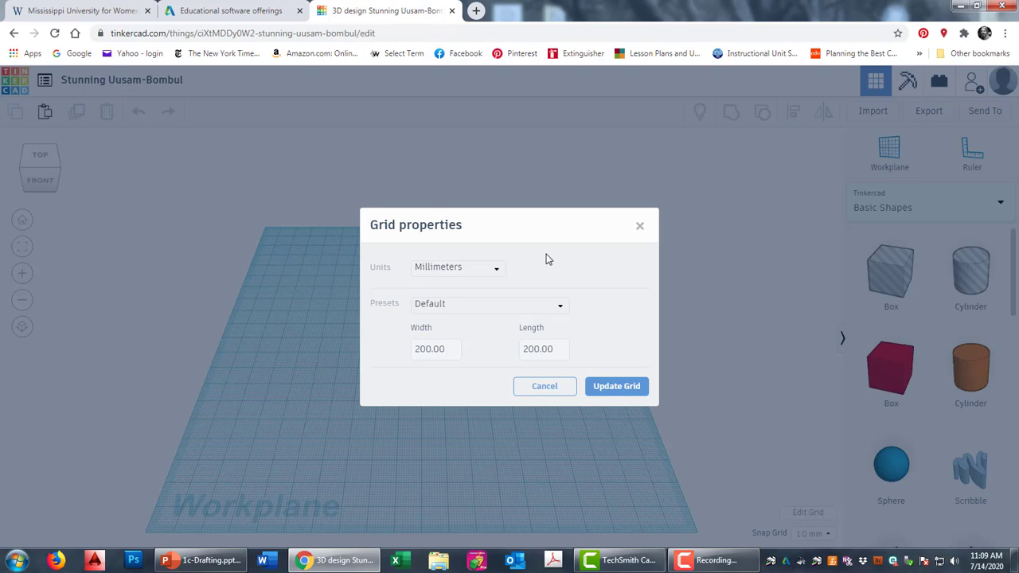
pyautogui.click(503, 274)
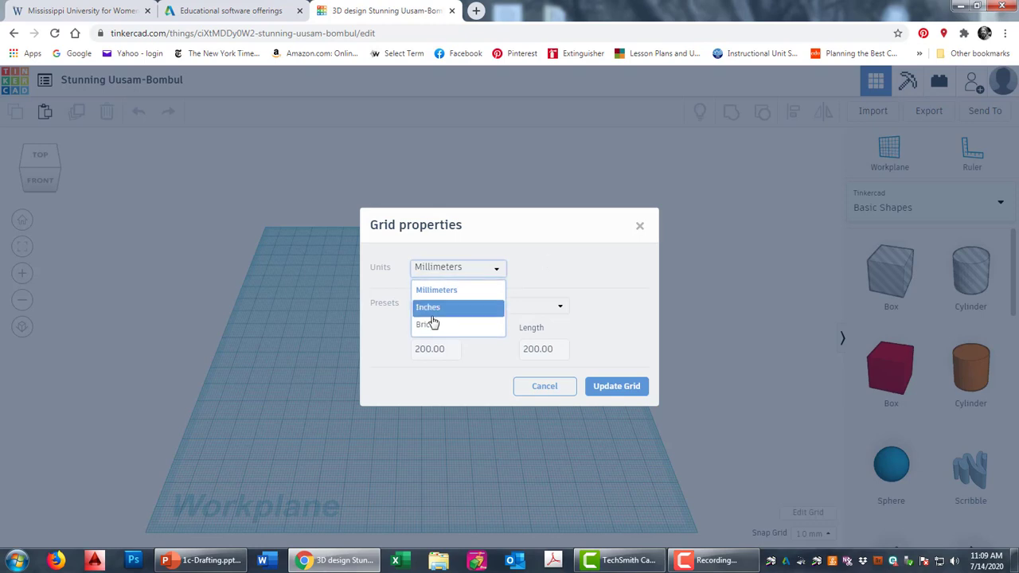
pyautogui.click(433, 308)
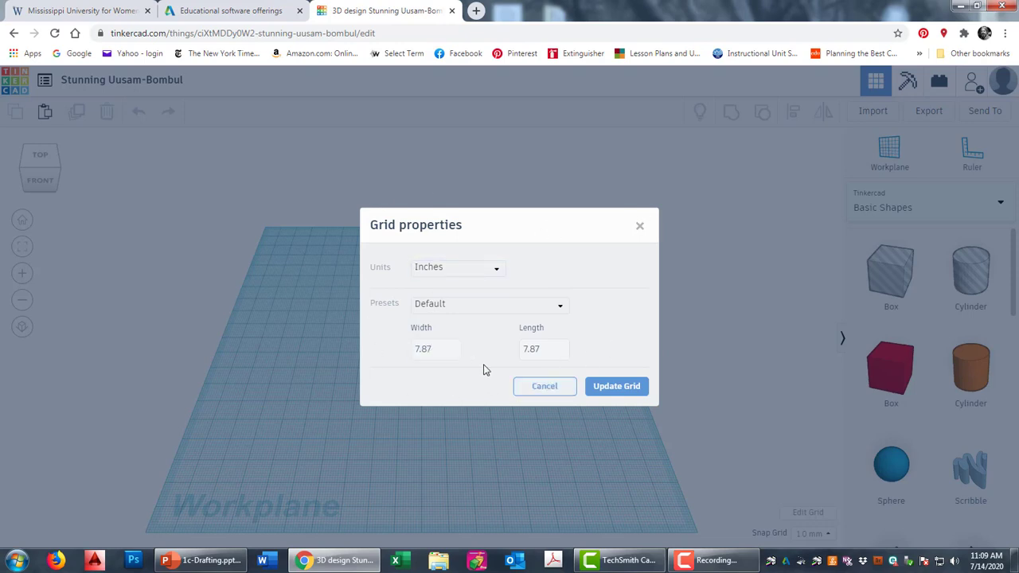
# - Set the grid width and length to 12 inches each and update the workplane grid
pyautogui.click(450, 350)
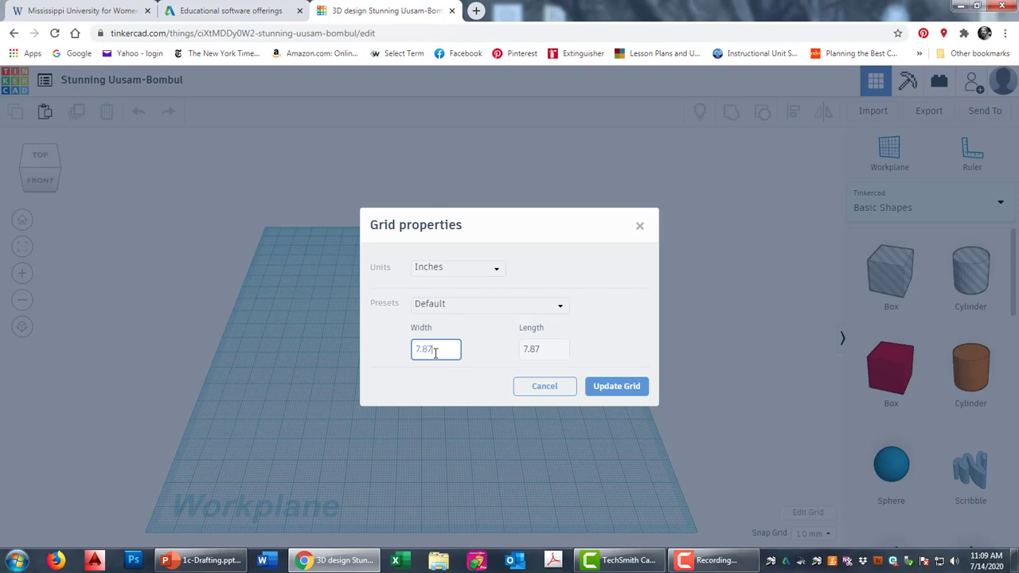
pyautogui.moveTo(434, 350); pyautogui.dragTo(415, 357)
pyautogui.click(410, 310)
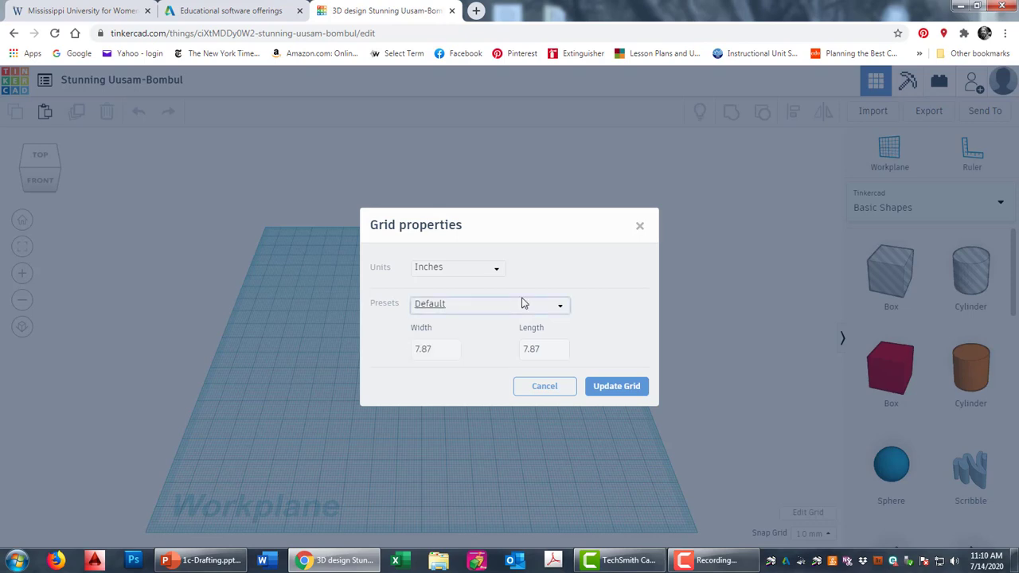
pyautogui.click(439, 349)
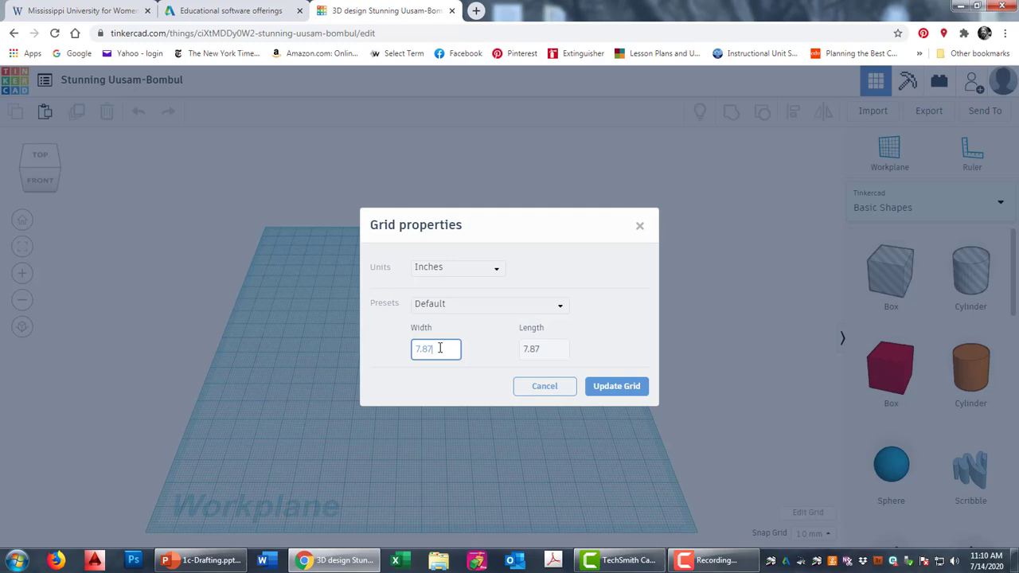
pyautogui.press('BackSpace')
pyautogui.press('BackSpace')
pyautogui.press('BackSpace')
pyautogui.write('12')
pyautogui.press('Tab')
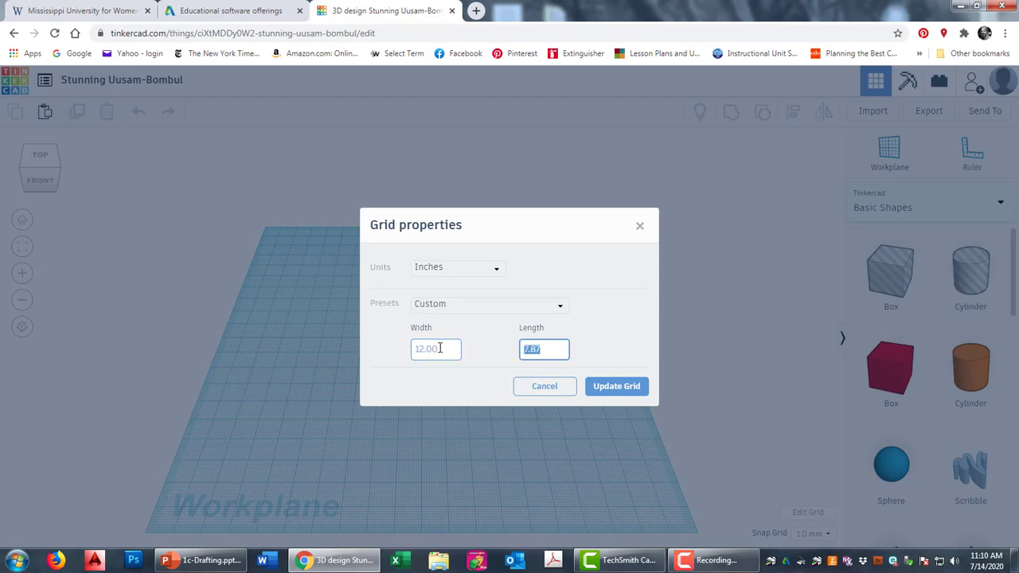
pyautogui.write('12')
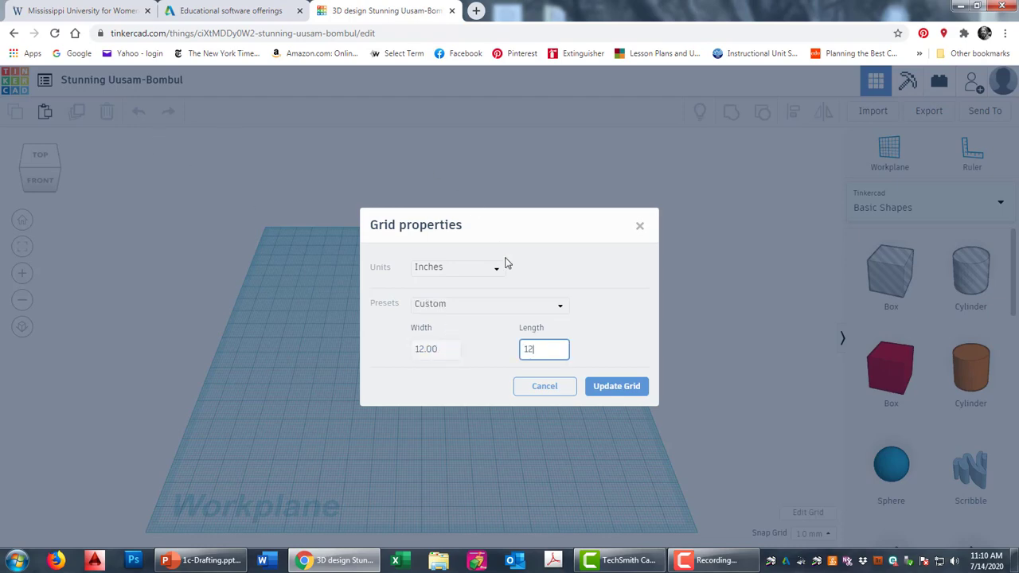
pyautogui.click(615, 387)
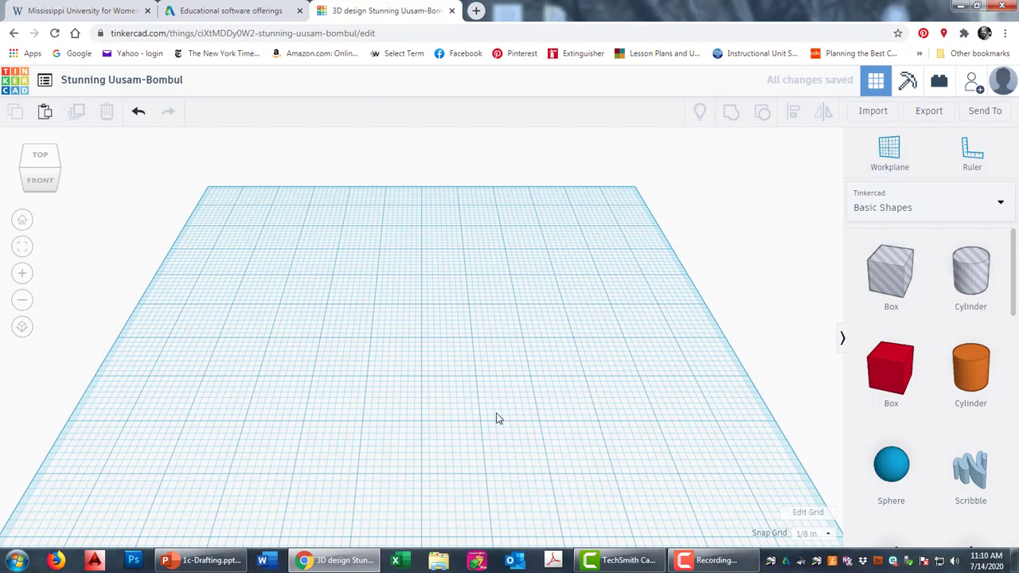
pyautogui.scroll(-3, 498, 418)
pyautogui.scroll(4, 430, 398)
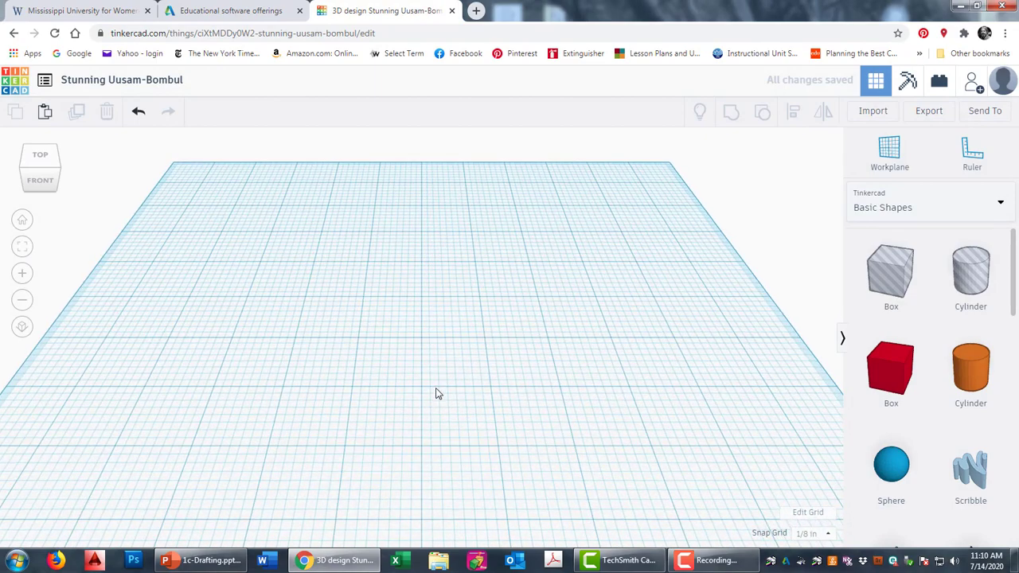
# - Set the workplane's snap grid to 1/4 in
pyautogui.scroll(-2, 548, 338)
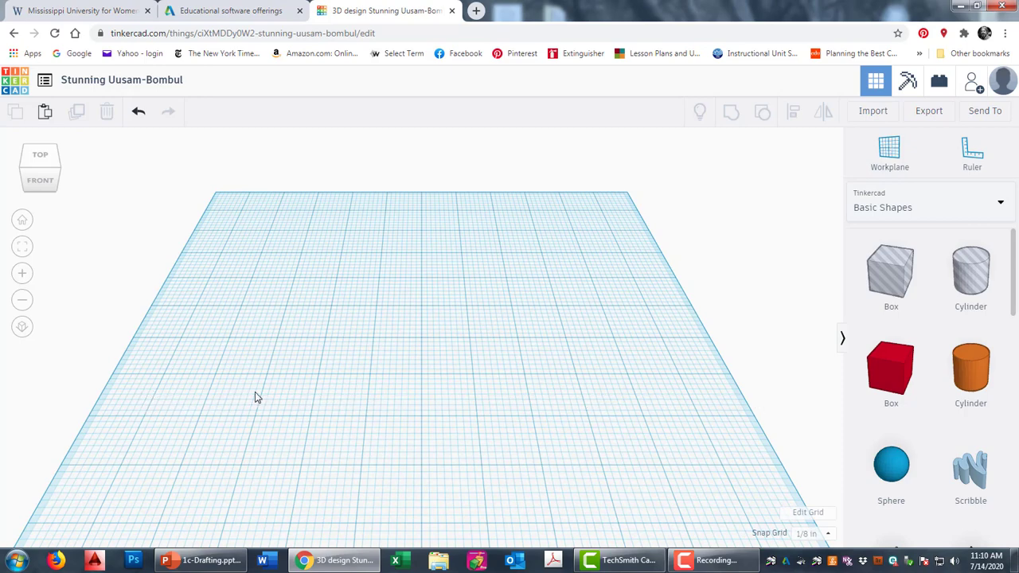
pyautogui.scroll(3, 437, 398)
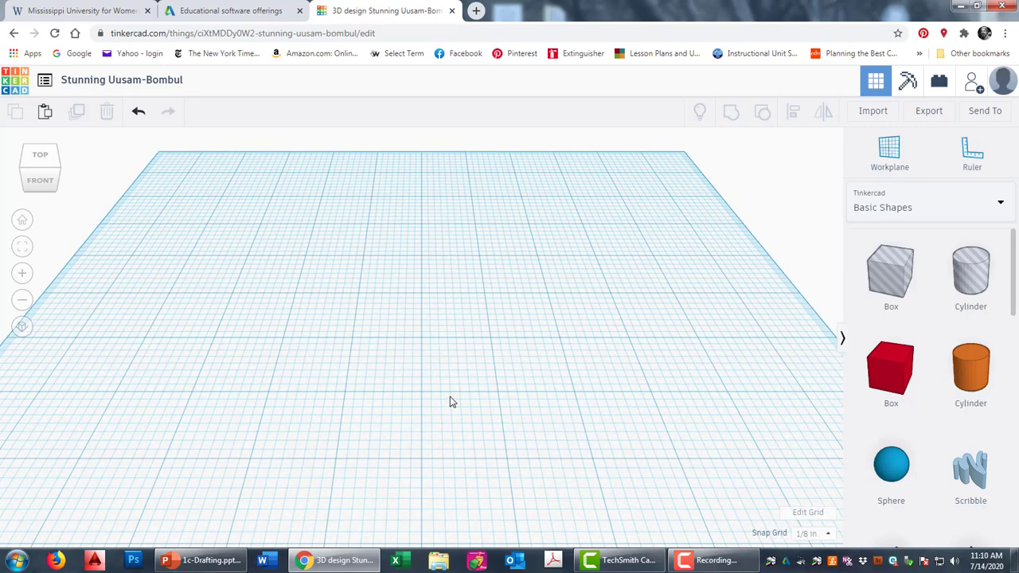
pyautogui.scroll(-2, 466, 406)
pyautogui.scroll(-4, 475, 406)
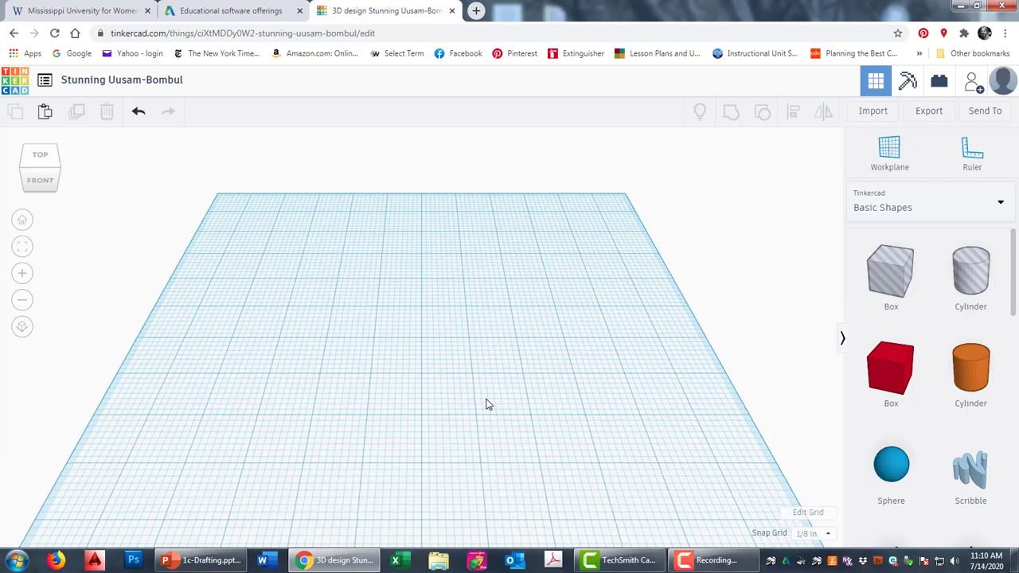
pyautogui.click(828, 538)
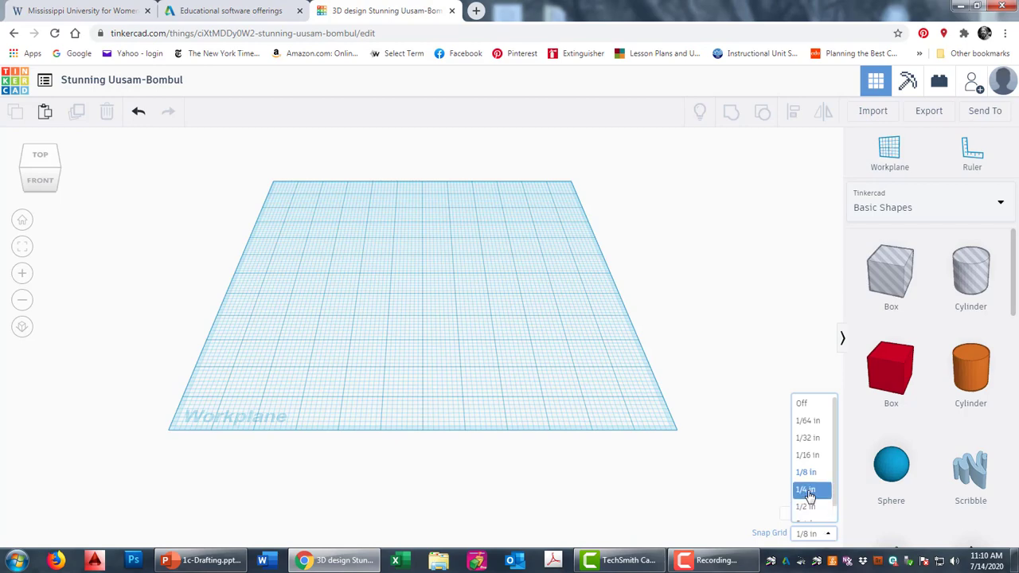
pyautogui.click(805, 489)
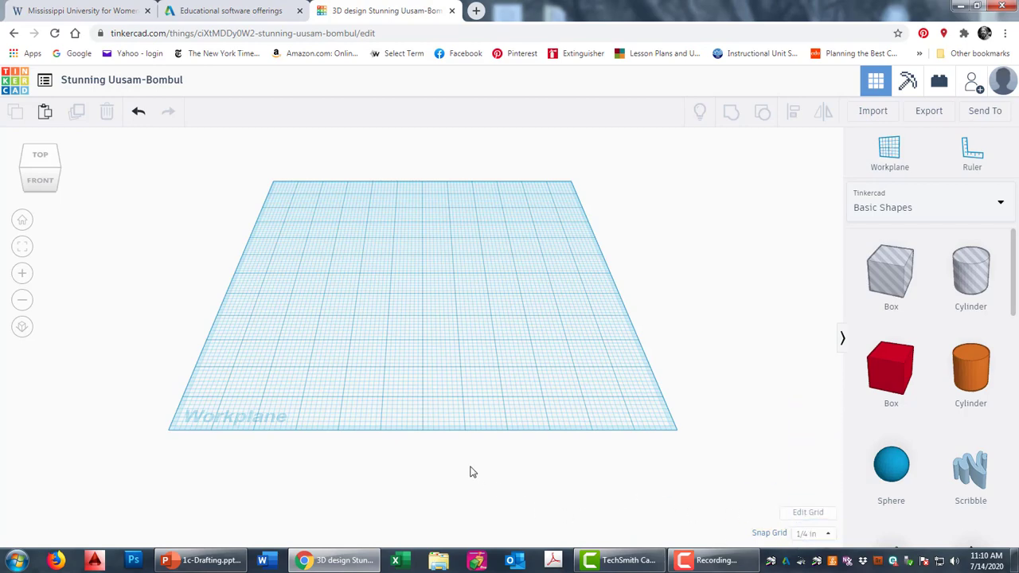
# - Place a Box from the basic shapes on the workplane as a hole shape
pyautogui.scroll(-2, 460, 398)
pyautogui.scroll(1, 458, 386)
pyautogui.scroll(4, 455, 379)
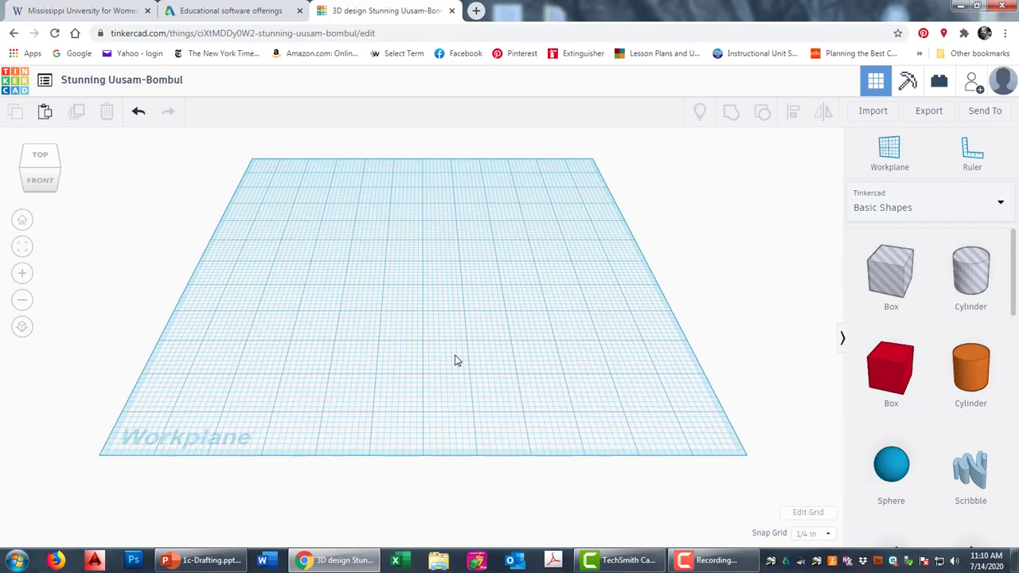
pyautogui.scroll(-1, 459, 392)
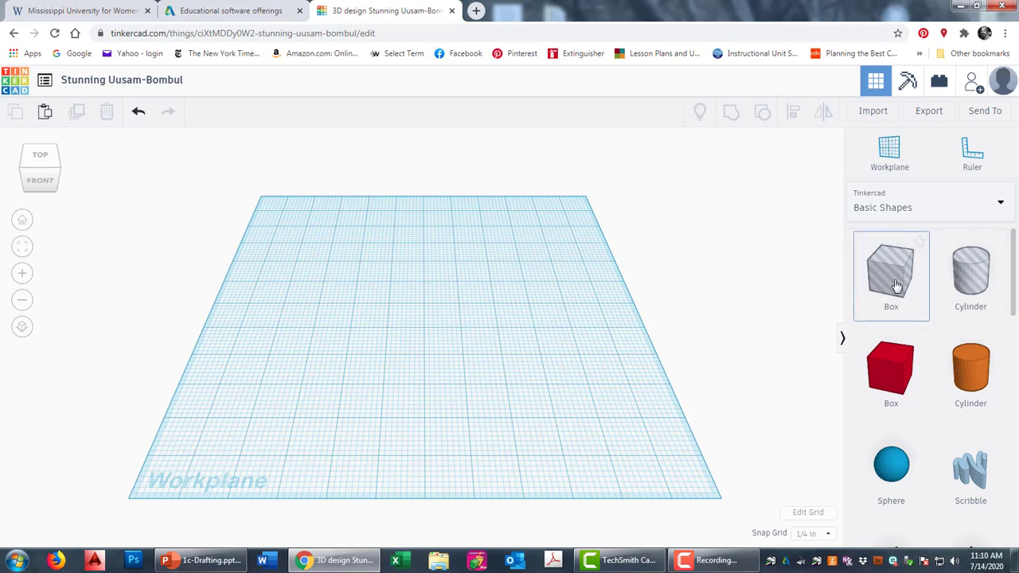
pyautogui.moveTo(896, 286); pyautogui.dragTo(401, 263)
pyautogui.scroll(3, 371, 306)
pyautogui.scroll(2, 368, 302)
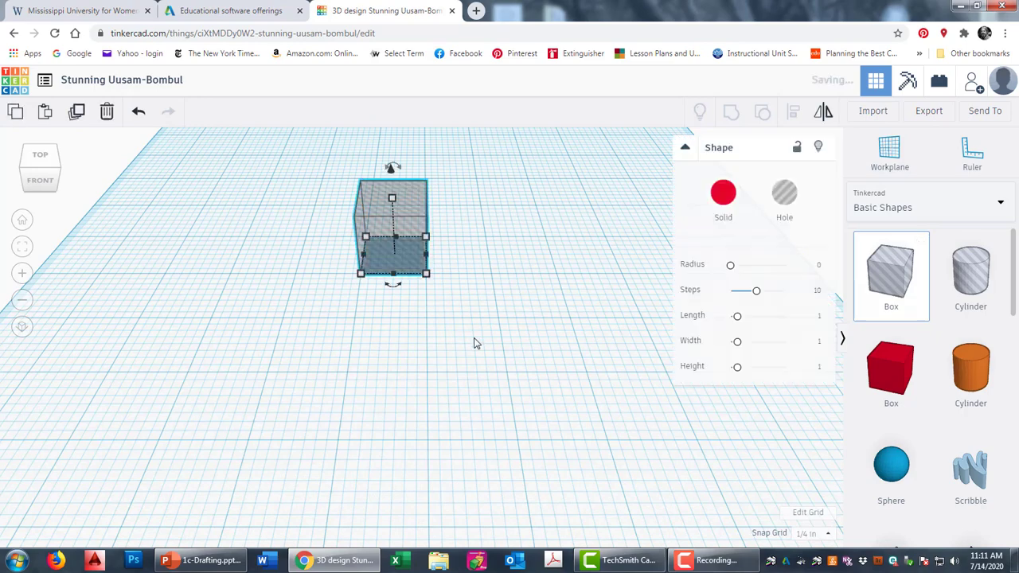
pyautogui.scroll(-2, 470, 340)
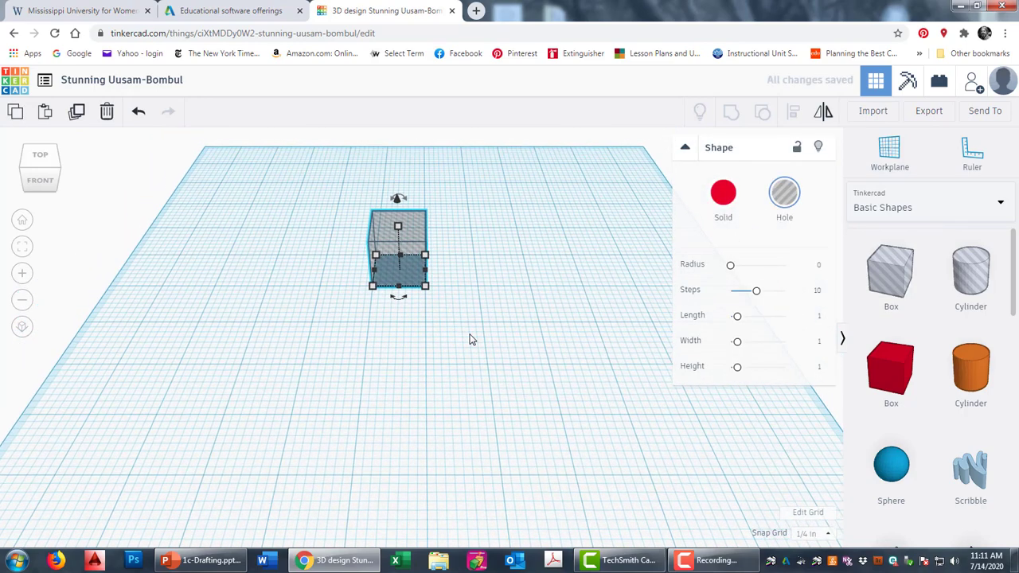
pyautogui.click(784, 203)
pyautogui.moveTo(399, 317)
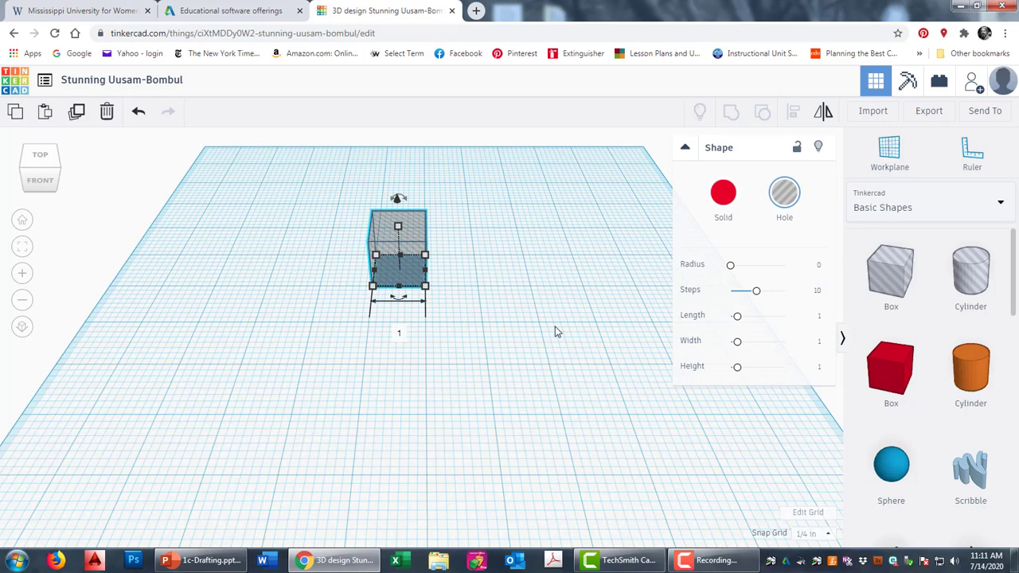
# - Stretch the hole box's base to 2 inches wide and 4 inches long
pyautogui.moveTo(482, 303); pyautogui.dragTo(493, 373, button='right')
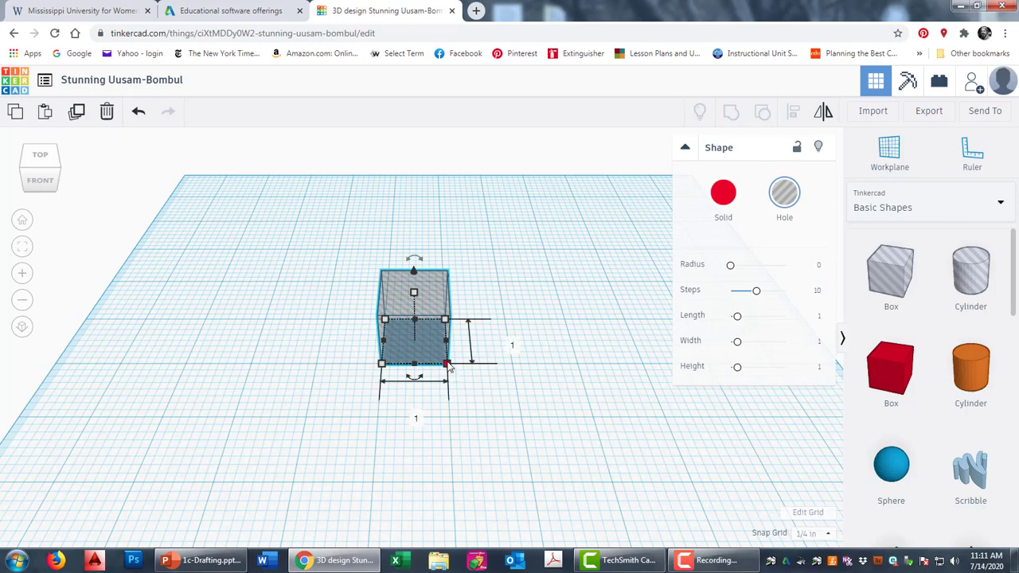
pyautogui.moveTo(447, 364); pyautogui.dragTo(513, 364)
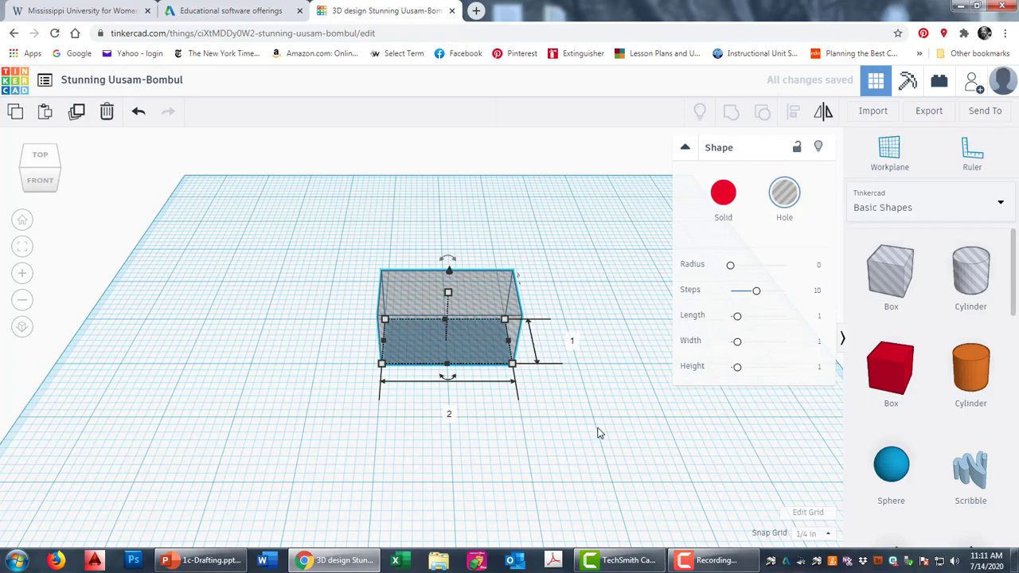
pyautogui.moveTo(595, 395); pyautogui.dragTo(419, 333, button='right')
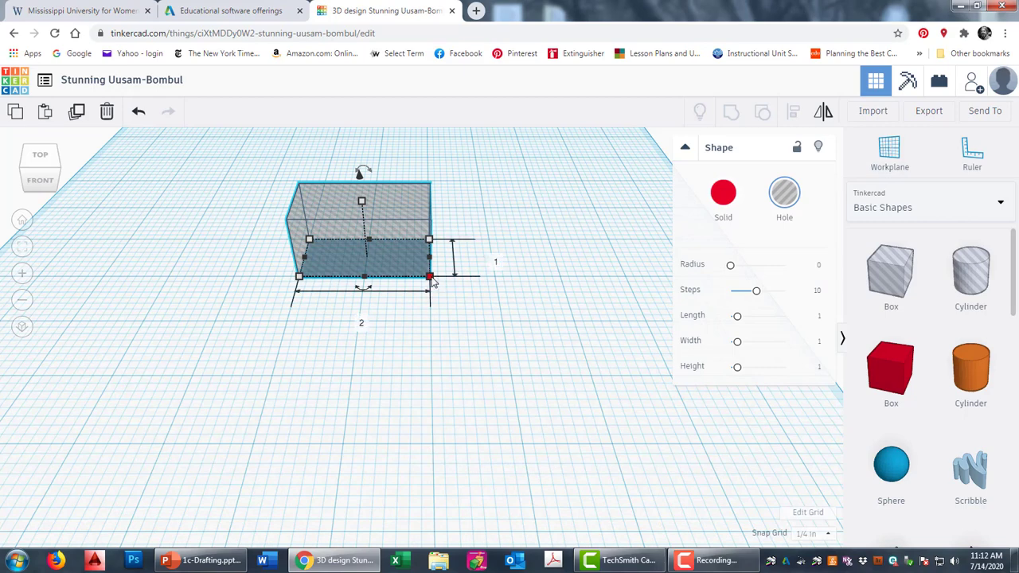
pyautogui.moveTo(431, 279); pyautogui.dragTo(430, 300)
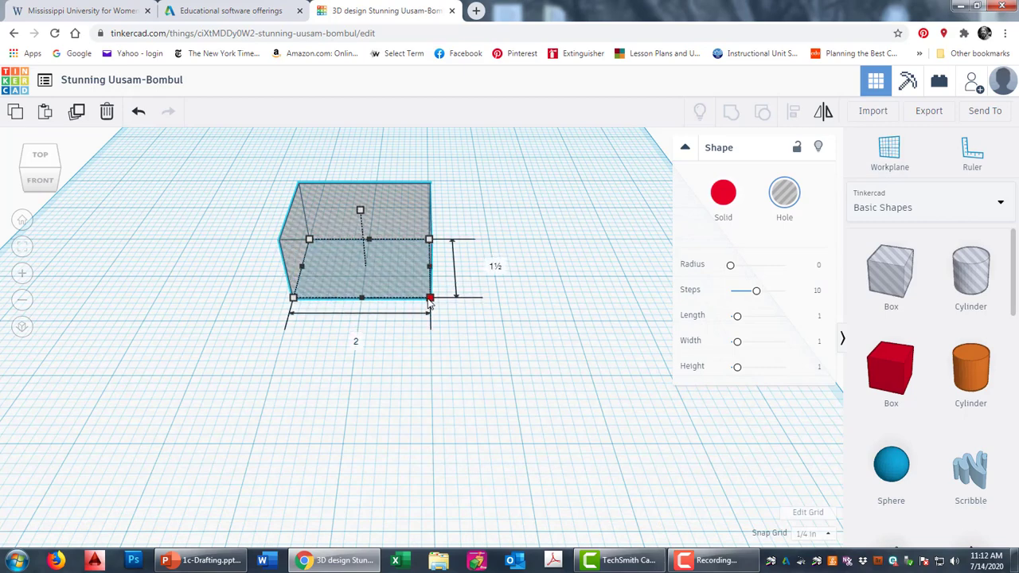
pyautogui.moveTo(430, 301)
pyautogui.mouseDown()
pyautogui.moveTo(417, 341)
pyautogui.moveTo(428, 444)
pyautogui.mouseUp()
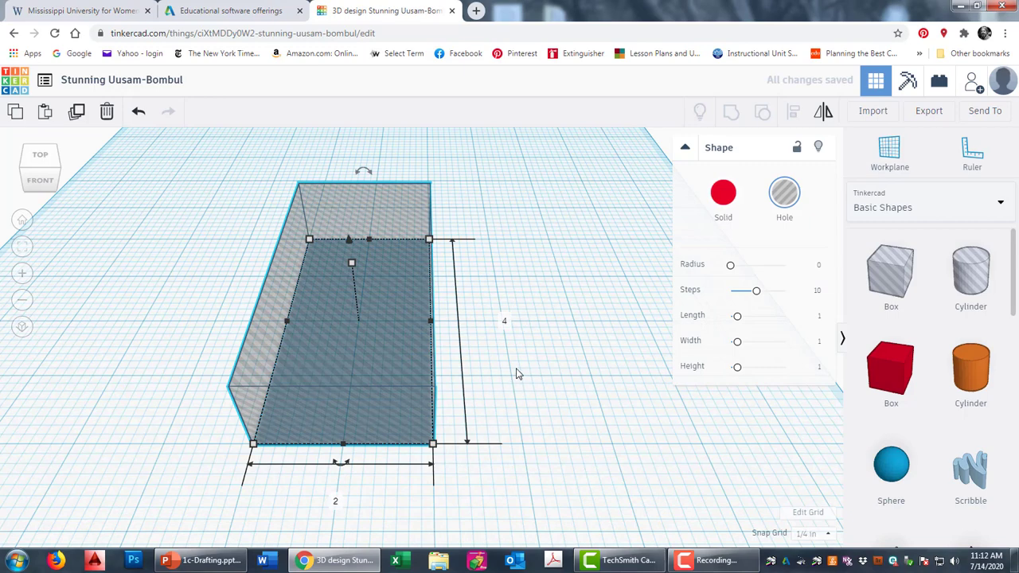
pyautogui.click(547, 405)
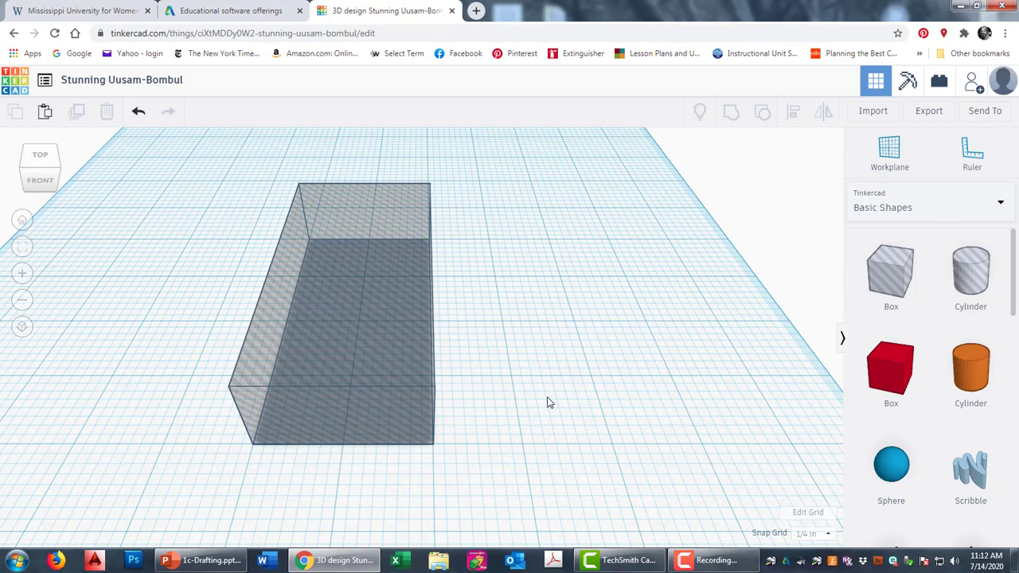
# - Lower the hole box's height to 3/4 inch and deselect it
pyautogui.click(292, 339)
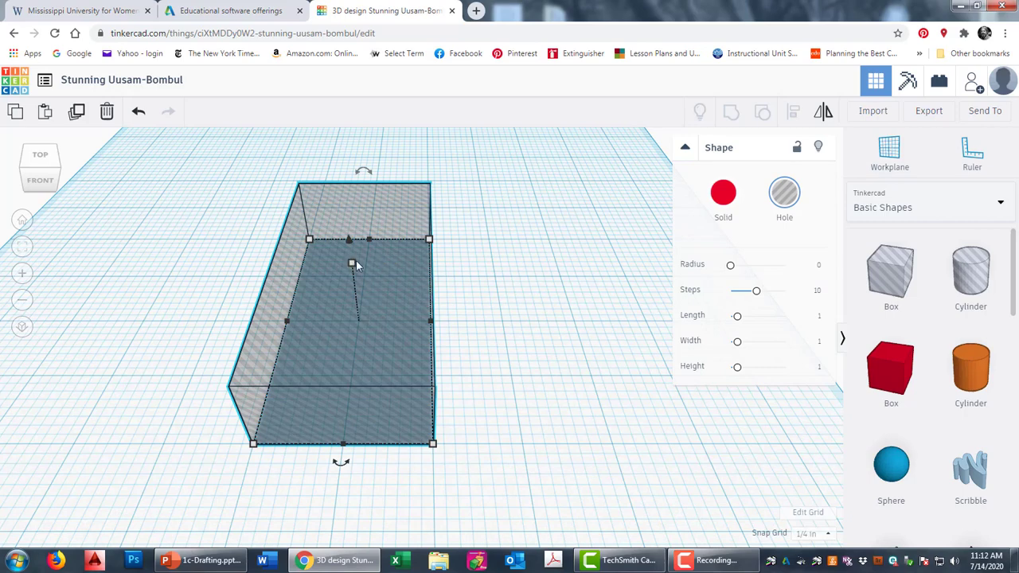
pyautogui.moveTo(352, 264); pyautogui.dragTo(353, 280)
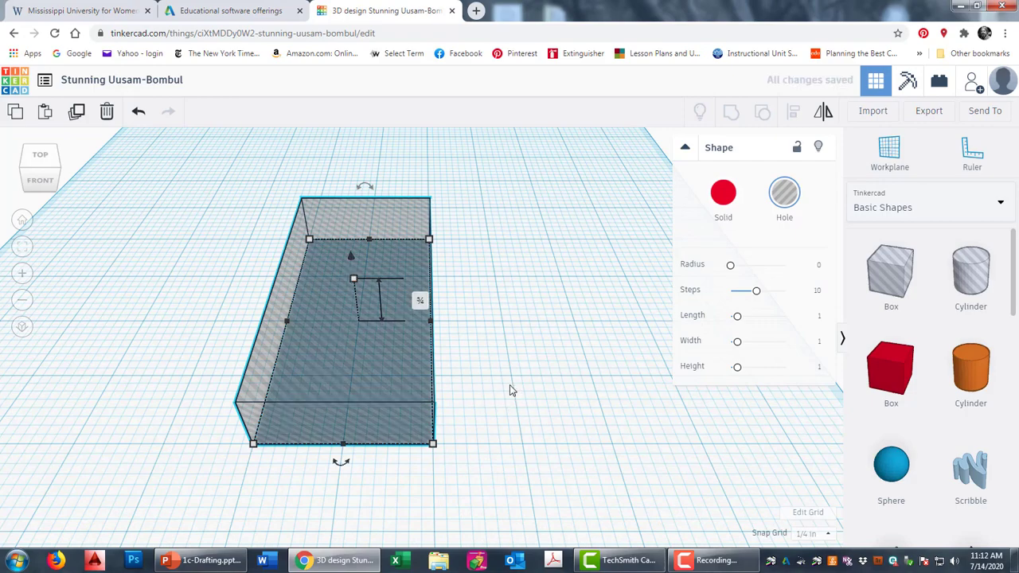
pyautogui.click(513, 384)
# - Place a second hole Box beside the first one and stretch its base to 4 inches long
pyautogui.moveTo(517, 366); pyautogui.dragTo(480, 348, button='right')
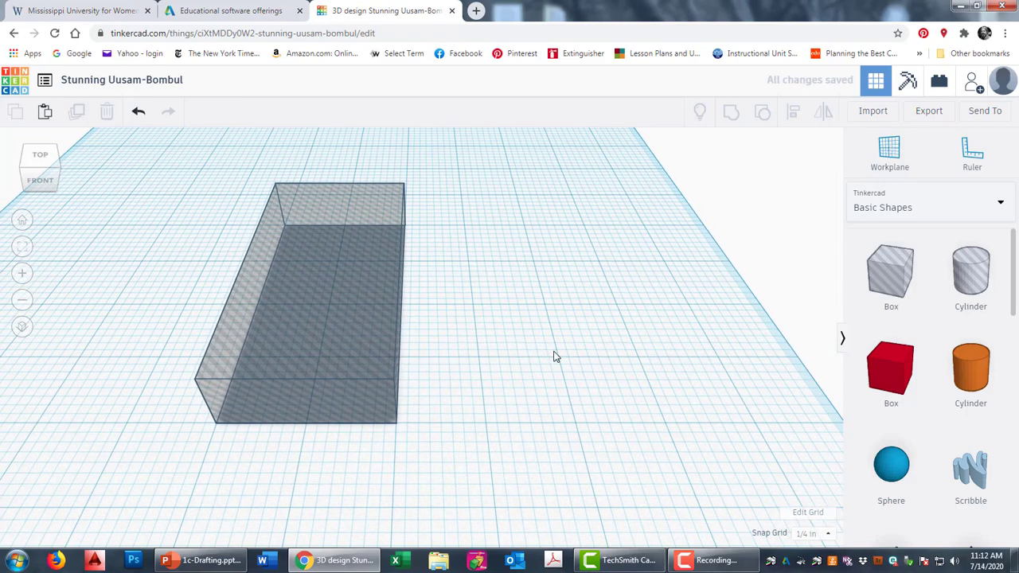
pyautogui.moveTo(557, 358); pyautogui.dragTo(684, 326, button='right')
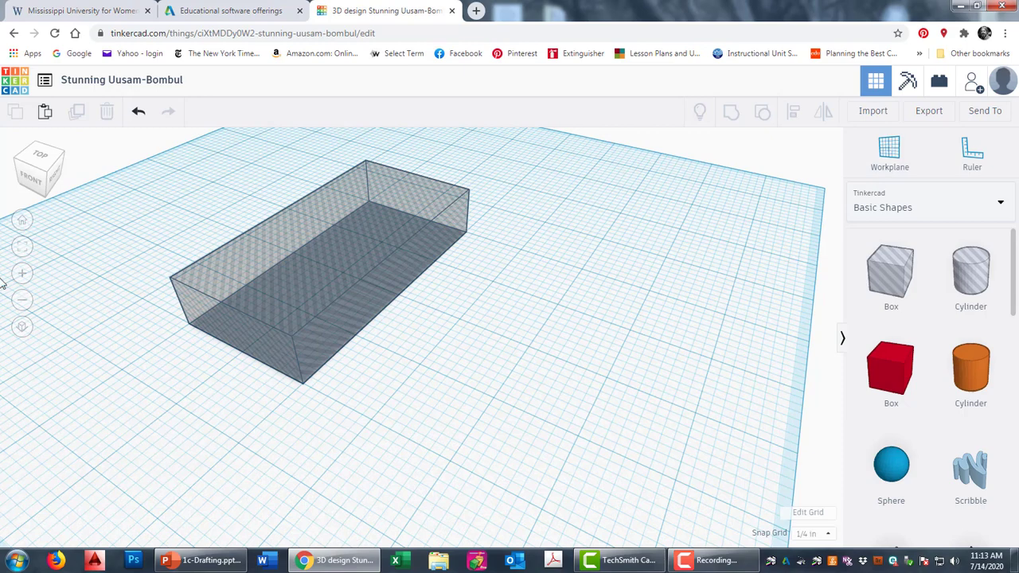
pyautogui.moveTo(907, 263); pyautogui.dragTo(444, 417)
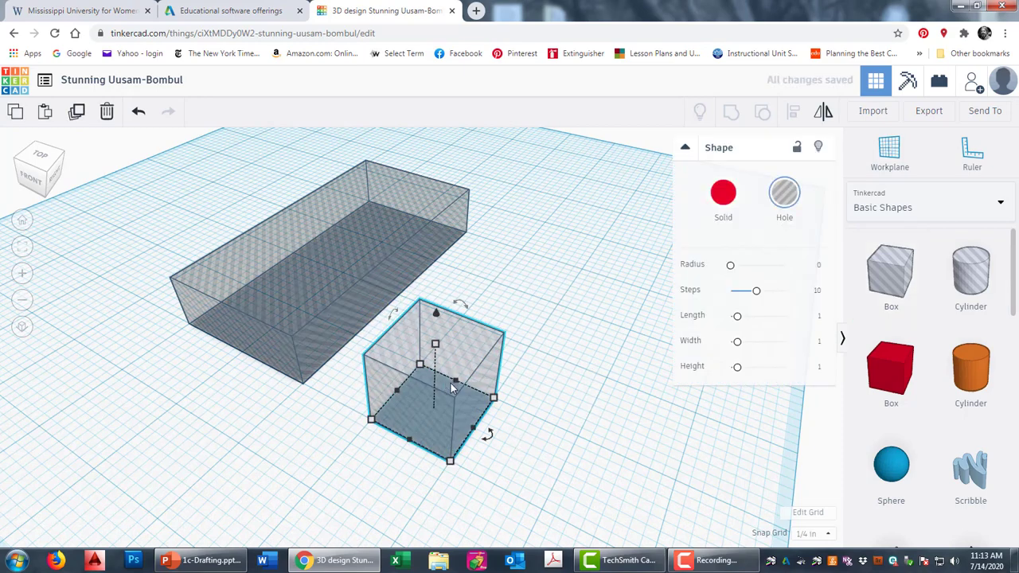
pyautogui.moveTo(421, 364); pyautogui.dragTo(523, 251)
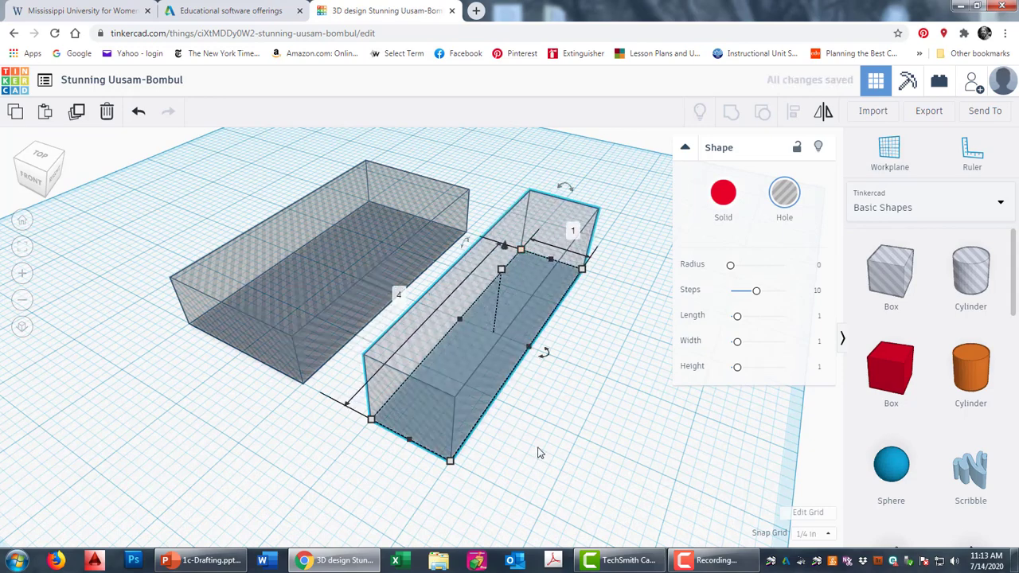
# - Raise the second hole box's height to 4 inches
pyautogui.scroll(-3, 576, 410)
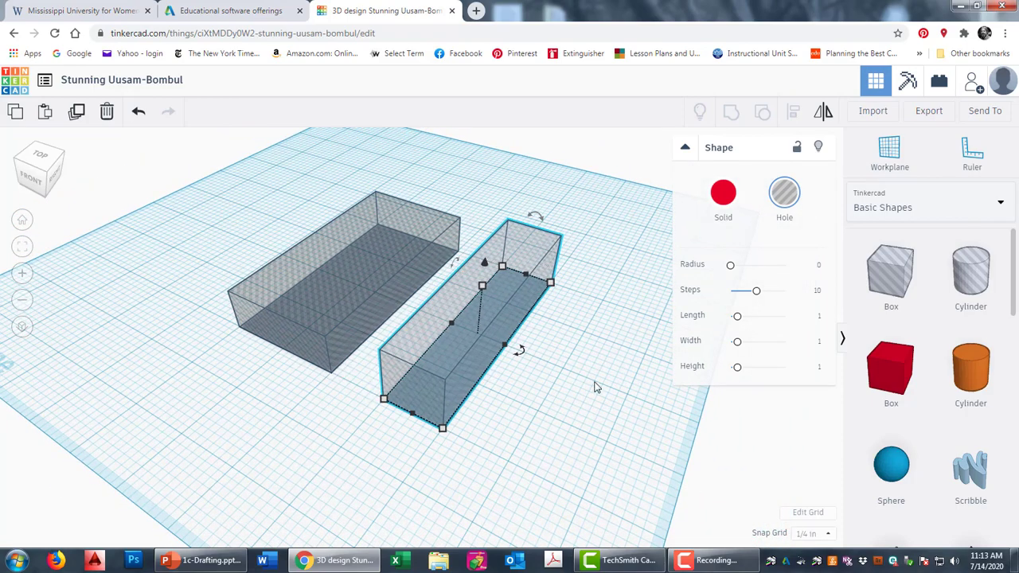
pyautogui.moveTo(596, 382); pyautogui.dragTo(491, 466, button='middle')
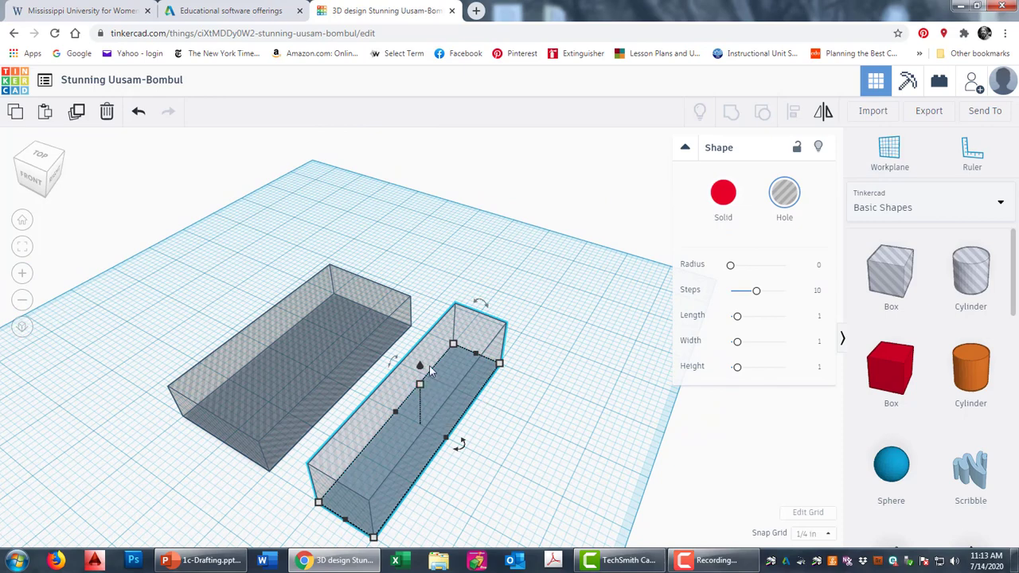
pyautogui.moveTo(420, 387); pyautogui.dragTo(450, 211)
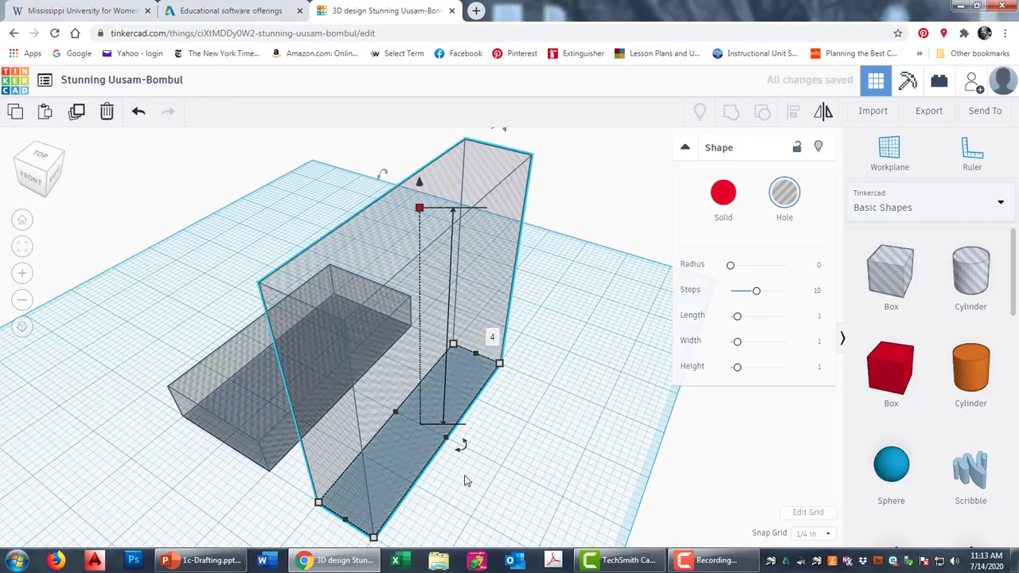
# - Set the snap grid to 1/8 in and thin the tall hole box down to a 1/8 inch wide panel
pyautogui.moveTo(466, 479); pyautogui.dragTo(509, 324, button='middle')
pyautogui.scroll(3, 458, 430)
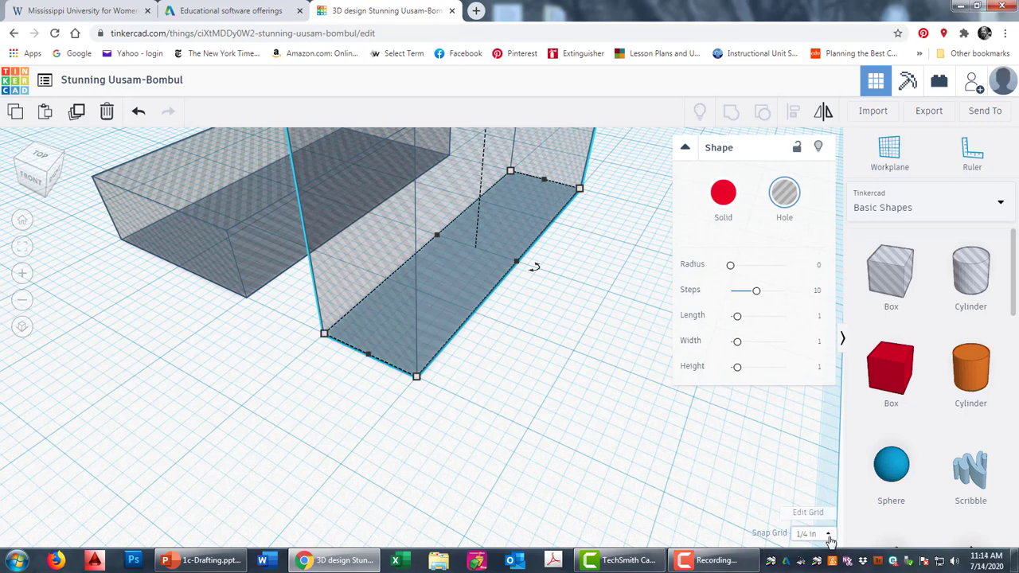
pyautogui.click(824, 534)
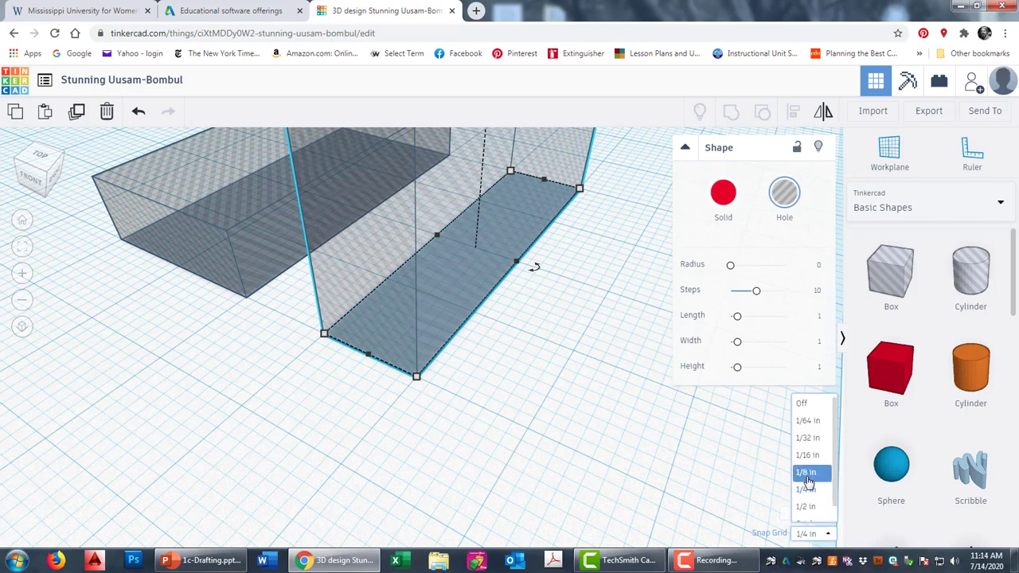
pyautogui.click(805, 472)
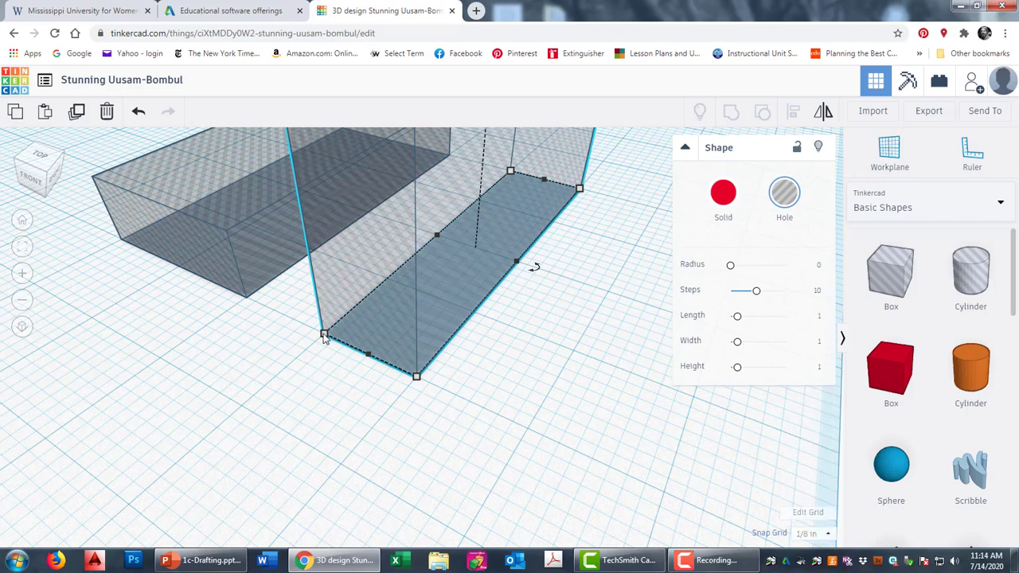
pyautogui.moveTo(325, 335); pyautogui.dragTo(400, 378)
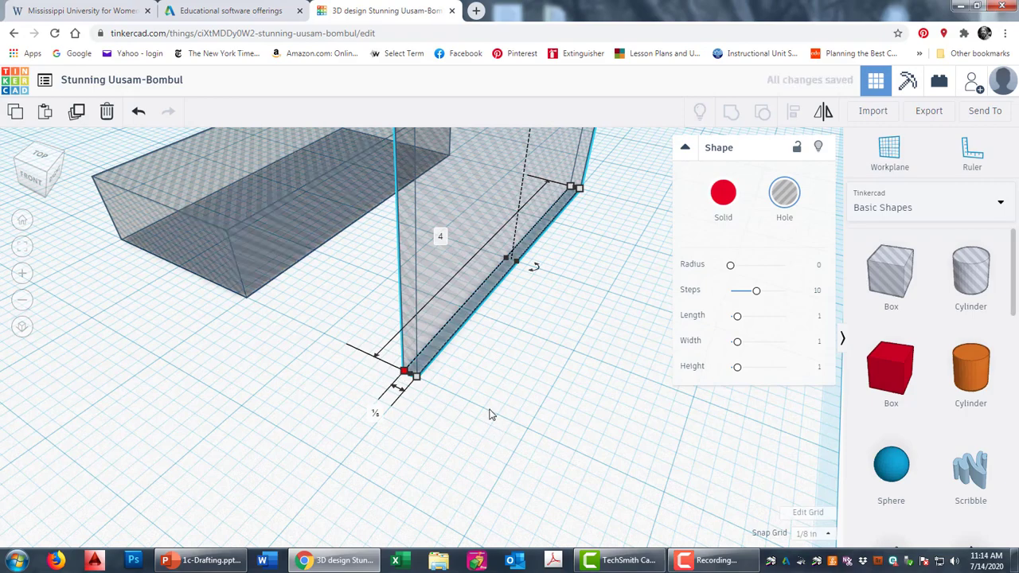
pyautogui.scroll(-2, 491, 412)
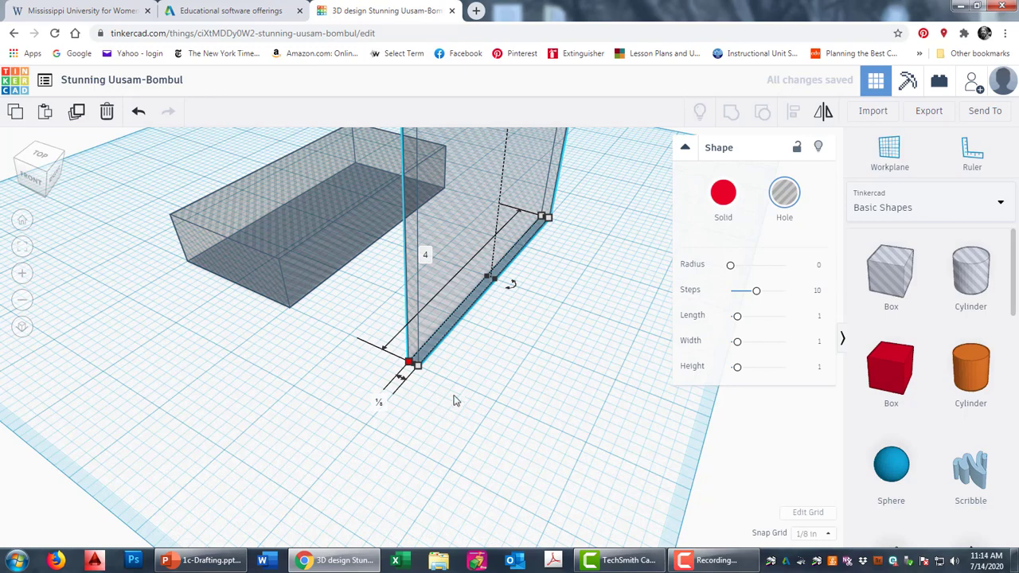
pyautogui.click(453, 388)
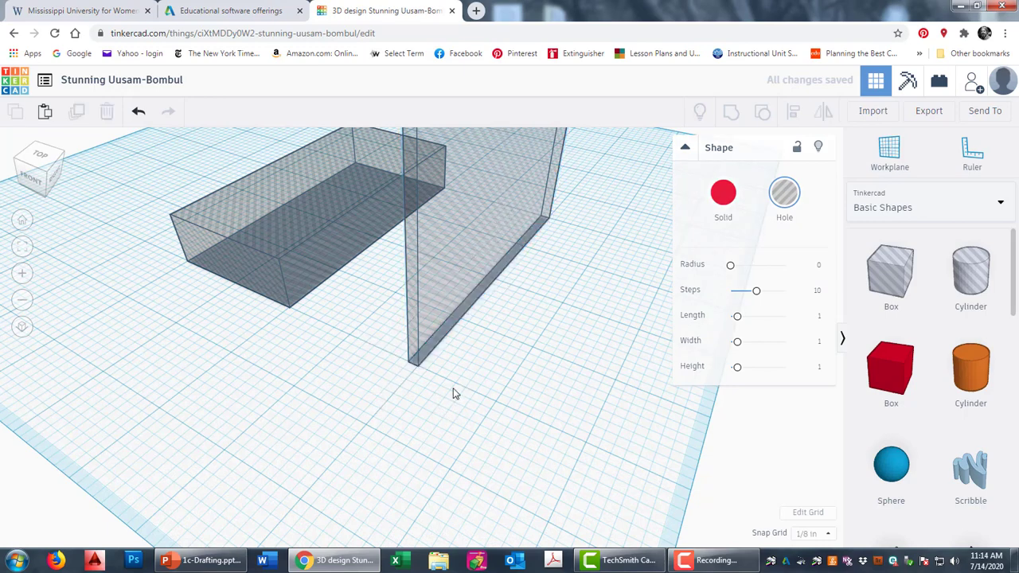
# - Move the thin upright panel 2 inches so it sits flush along the low box's nearest long edge
pyautogui.click(445, 326)
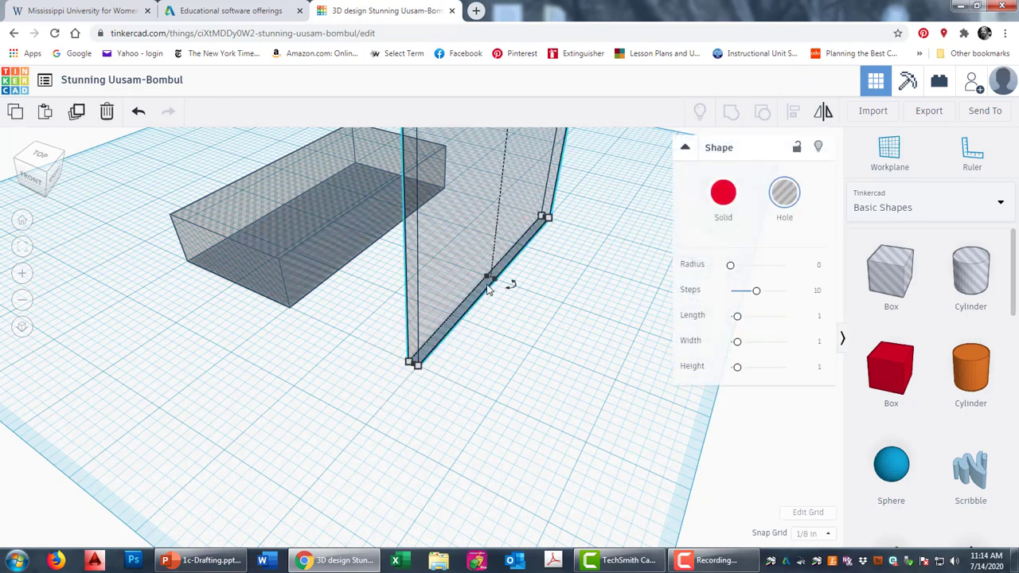
pyautogui.moveTo(501, 287); pyautogui.dragTo(475, 397, button='middle')
pyautogui.moveTo(475, 397)
pyautogui.mouseDown(button='right')
pyautogui.moveTo(473, 475)
pyautogui.moveTo(482, 382)
pyautogui.mouseUp(button='right')
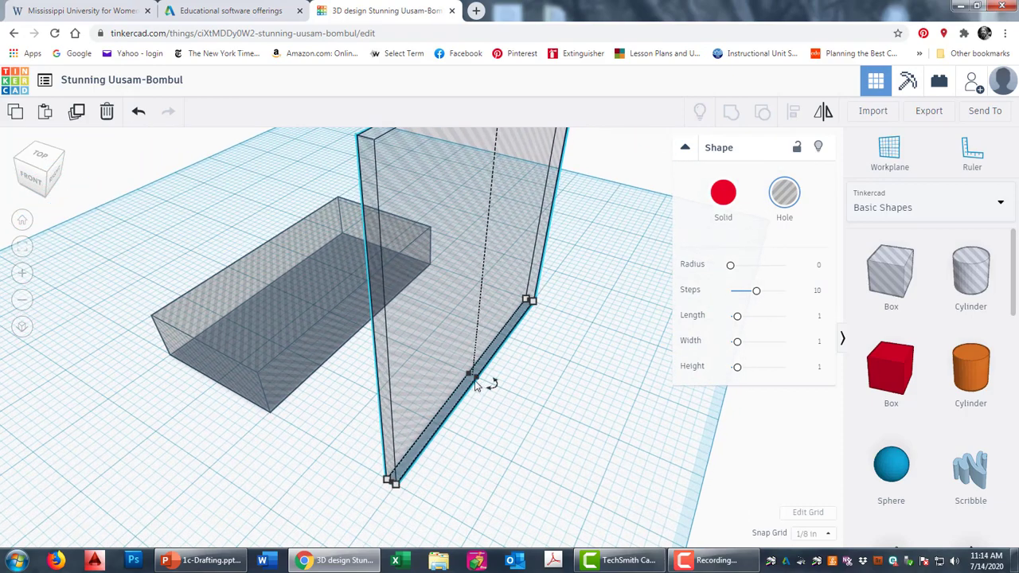
pyautogui.moveTo(475, 363); pyautogui.dragTo(358, 317)
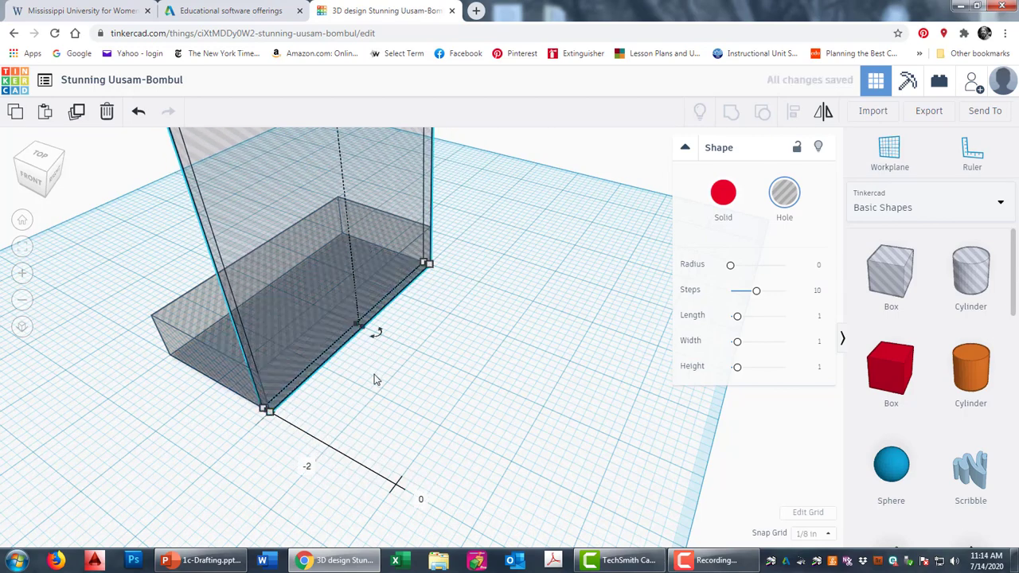
pyautogui.scroll(-3, 437, 409)
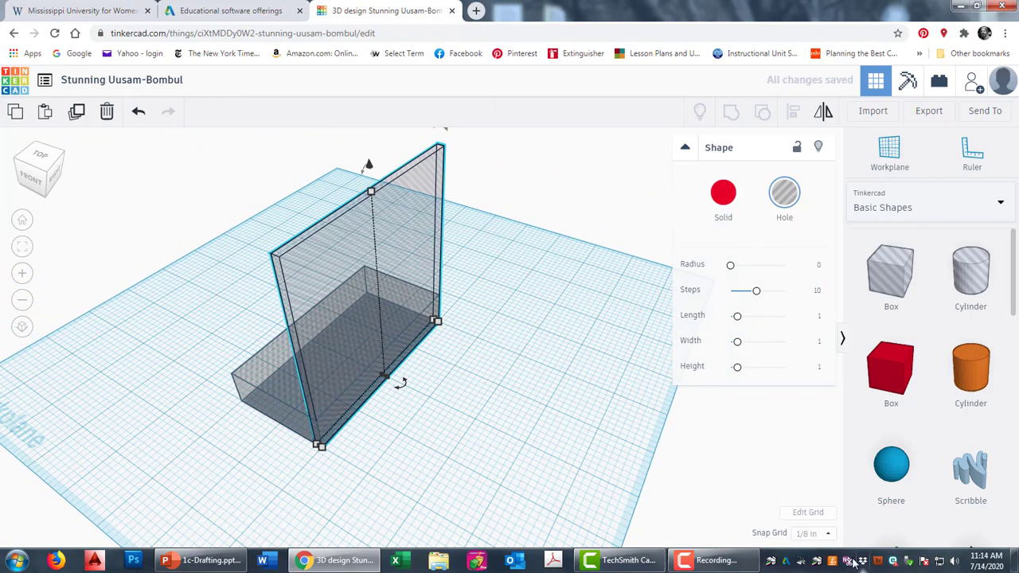
# - Raise the thin upright hole panel 3/4 inch above the workplane so it sits level with the low box's top
pyautogui.moveTo(468, 356); pyautogui.dragTo(482, 361, button='middle')
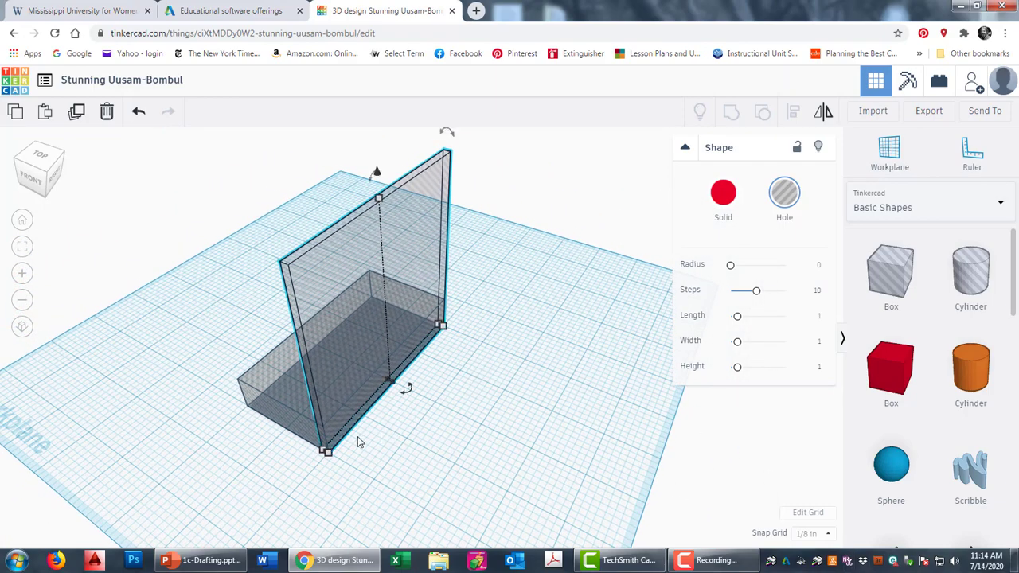
pyautogui.moveTo(342, 469); pyautogui.dragTo(436, 416, button='right')
pyautogui.moveTo(522, 412); pyautogui.dragTo(509, 288, button='right')
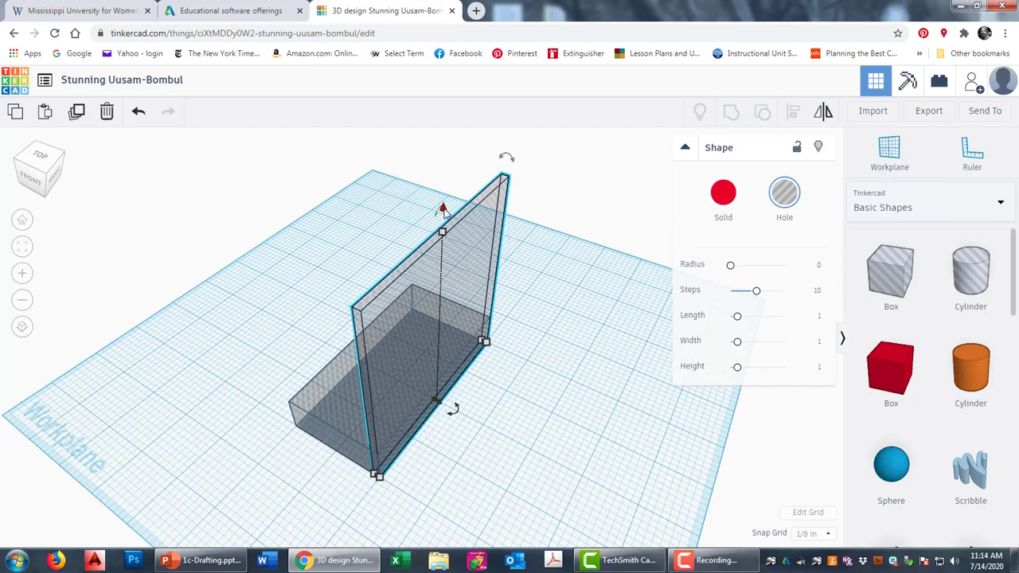
pyautogui.moveTo(491, 260); pyautogui.dragTo(497, 368, button='middle')
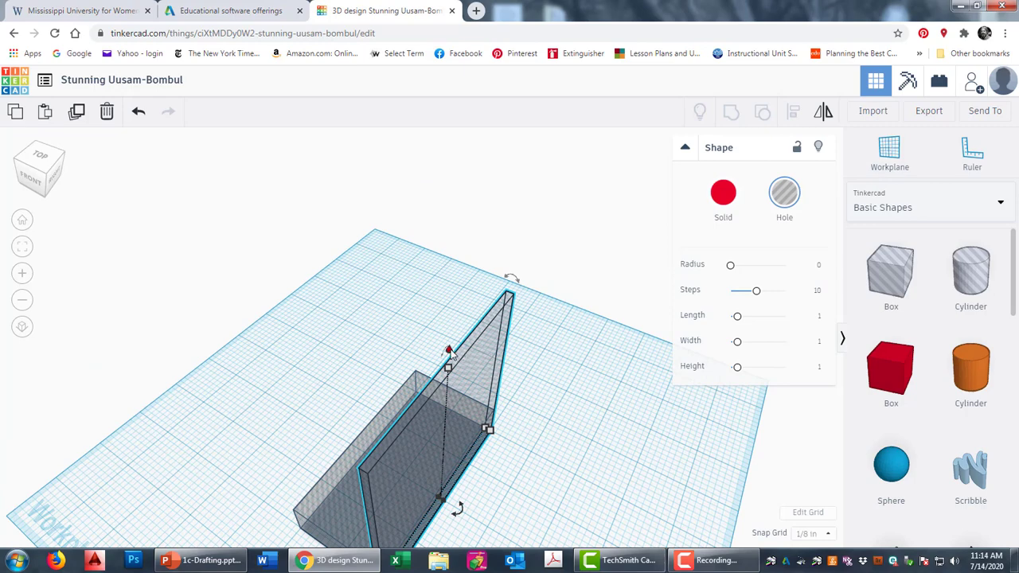
pyautogui.moveTo(450, 354); pyautogui.dragTo(467, 275, button='right')
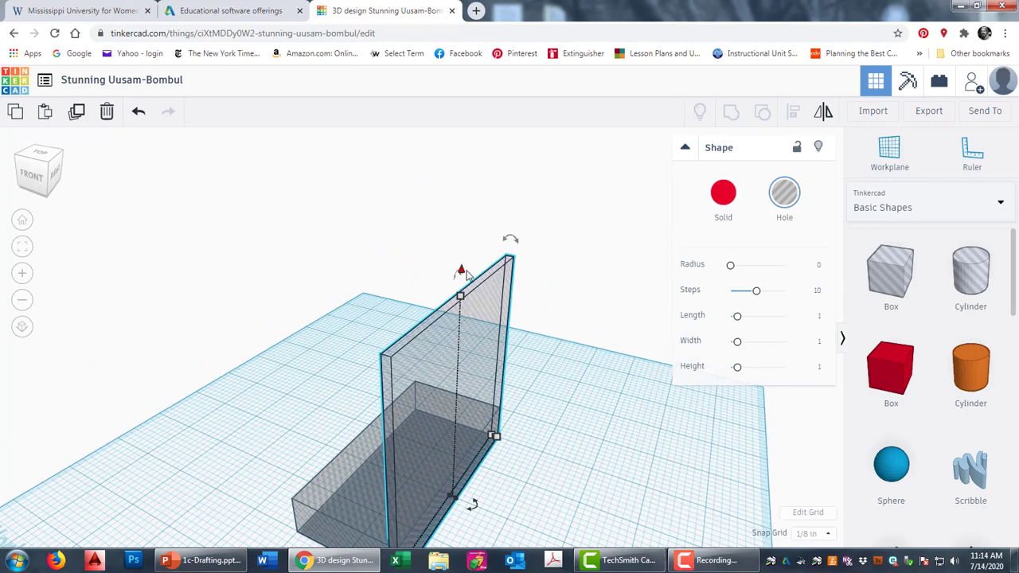
pyautogui.moveTo(461, 272); pyautogui.dragTo(461, 272)
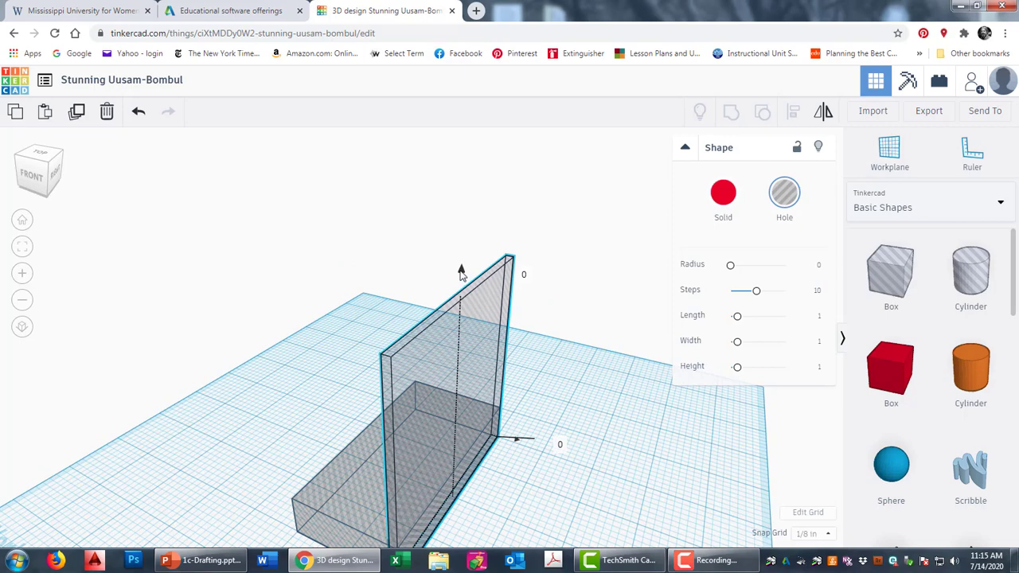
pyautogui.moveTo(460, 272); pyautogui.dragTo(472, 219)
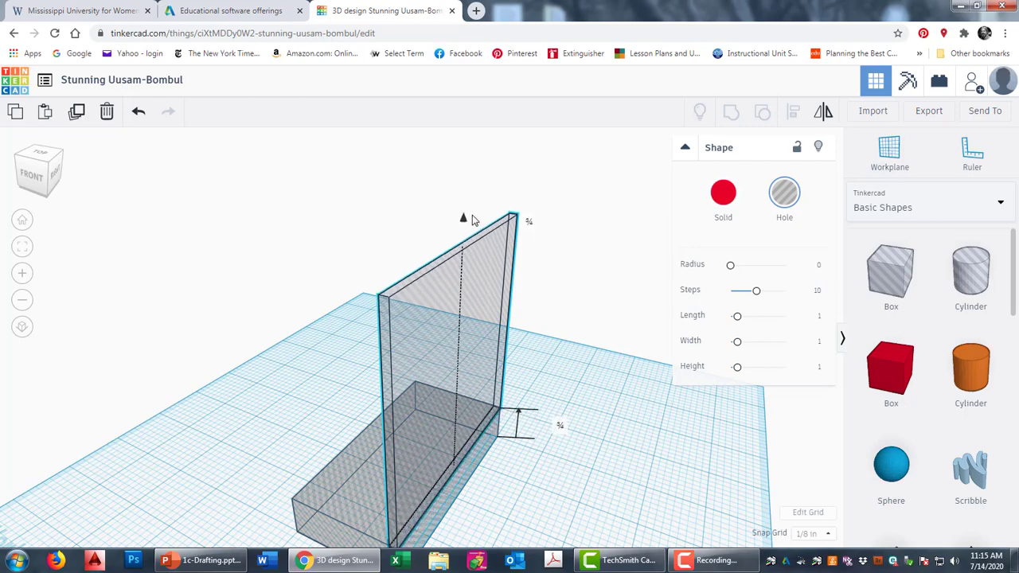
pyautogui.moveTo(476, 220); pyautogui.dragTo(475, 221)
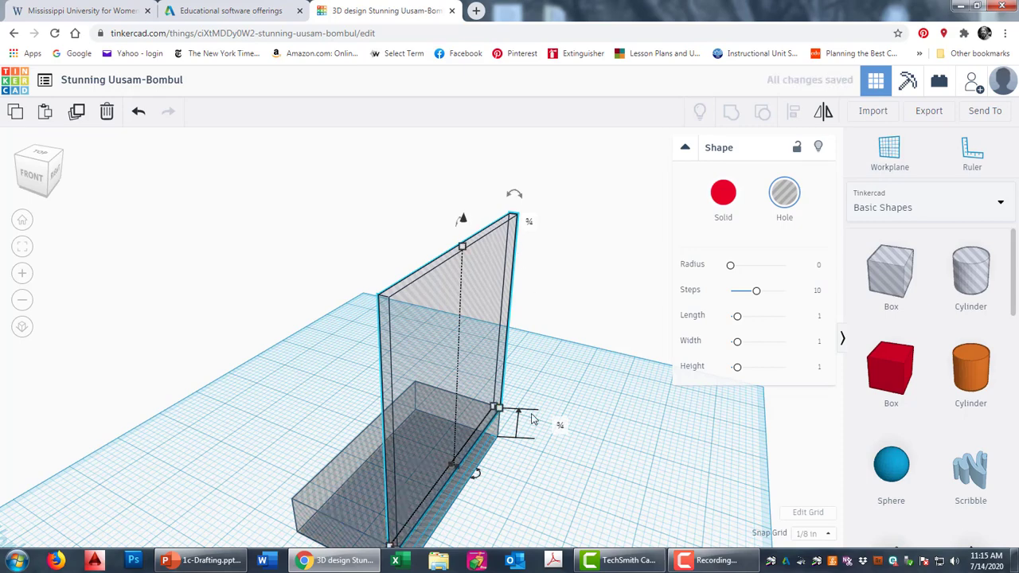
pyautogui.click(589, 450)
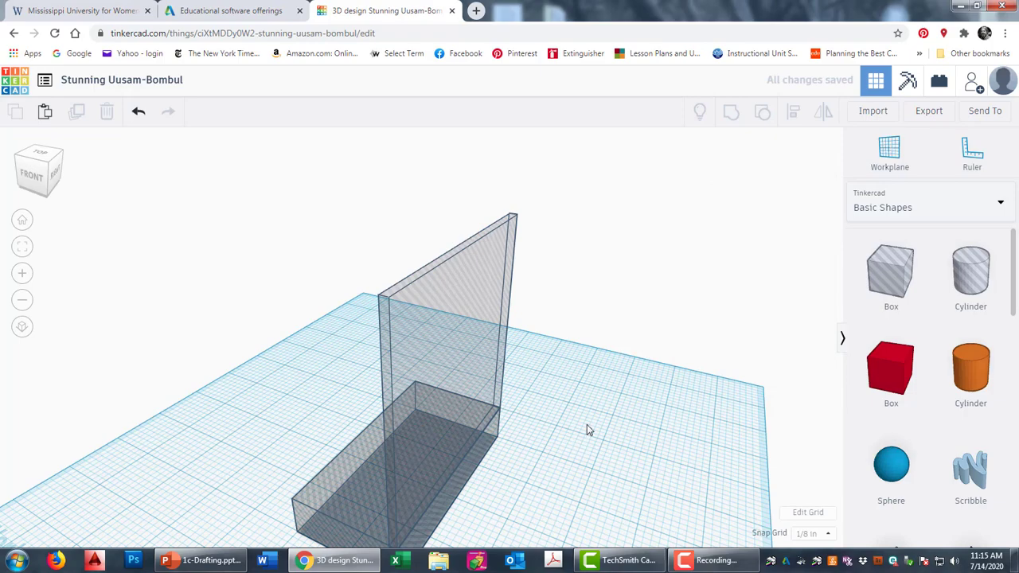
# - Select the upright panel together with the low box and turn both holes into red solids
pyautogui.moveTo(587, 430); pyautogui.dragTo(699, 419, button='right')
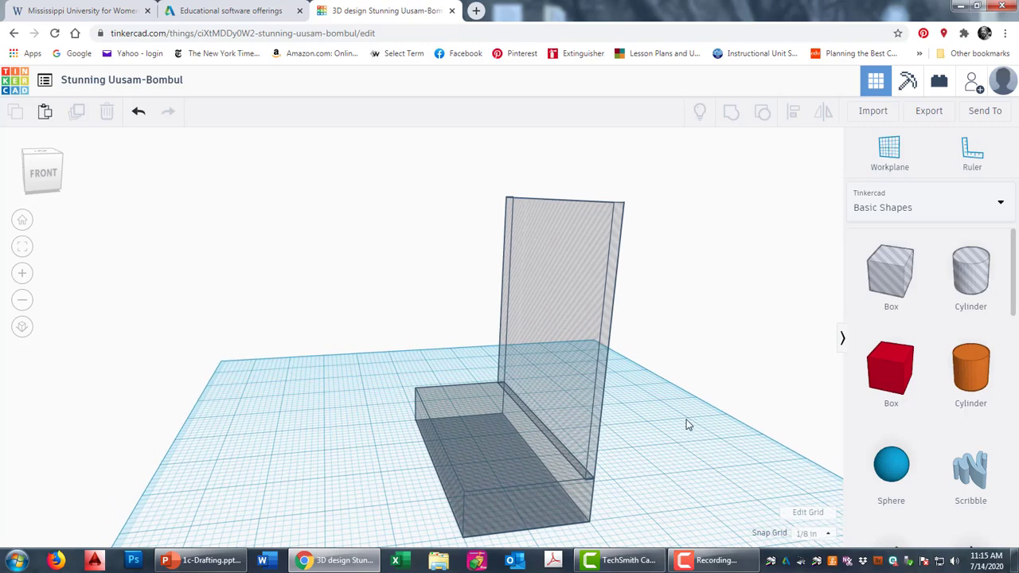
pyautogui.click(535, 253)
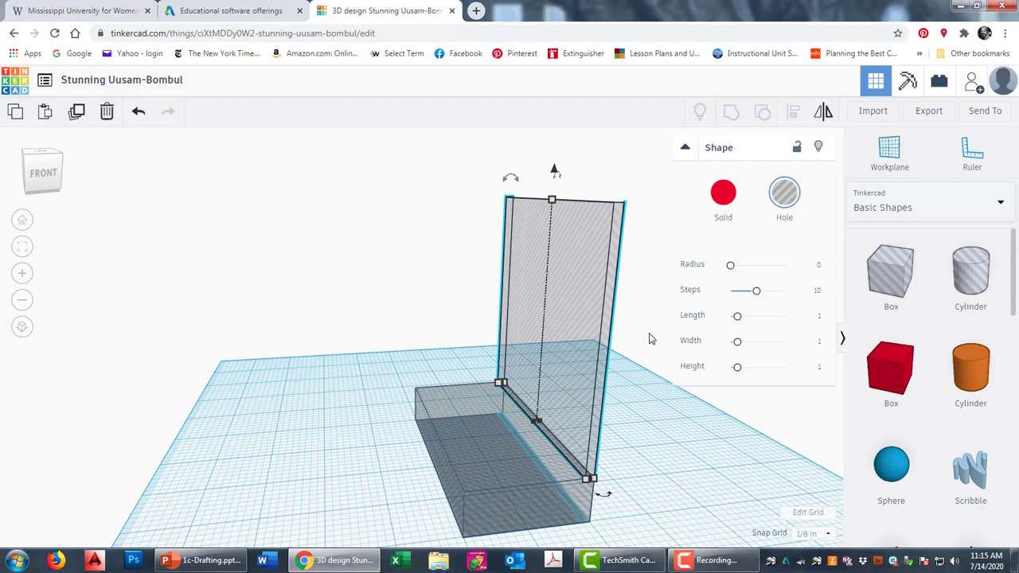
pyautogui.keyDown('shift'); pyautogui.click(439, 396); pyautogui.keyUp('shift')
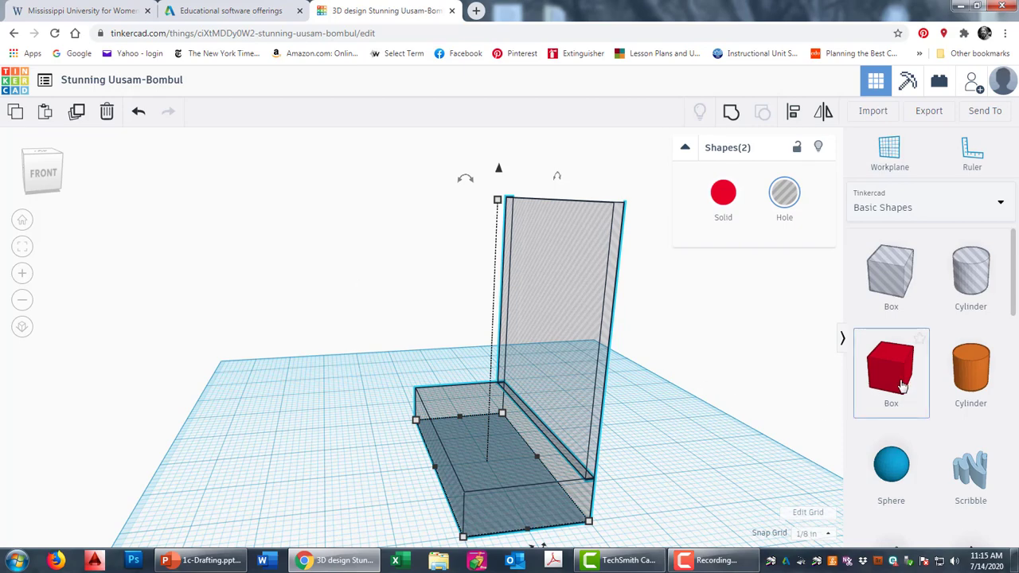
pyautogui.click(722, 205)
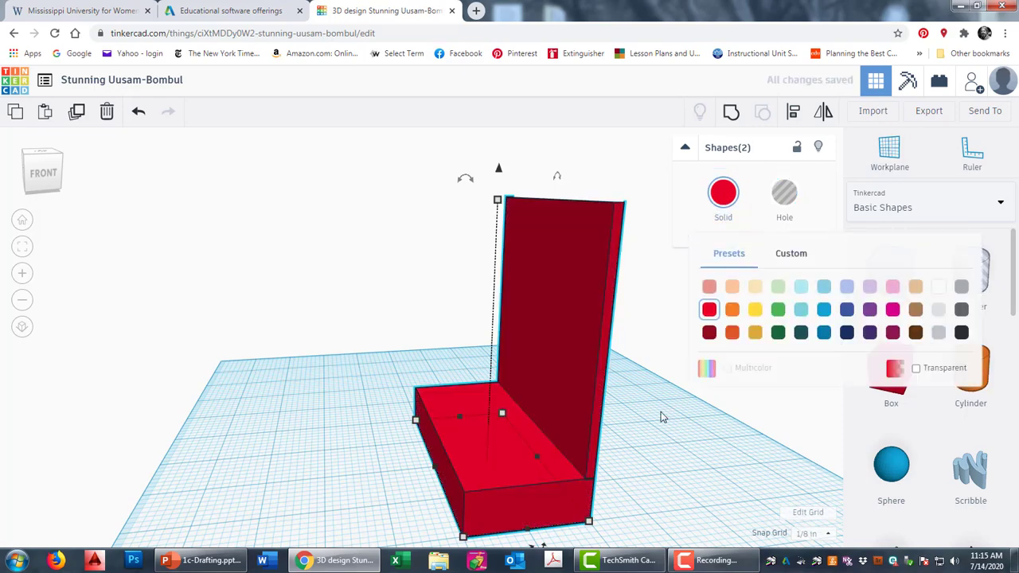
# - Try a green preset colour on both solids and return them to red
pyautogui.click(777, 309)
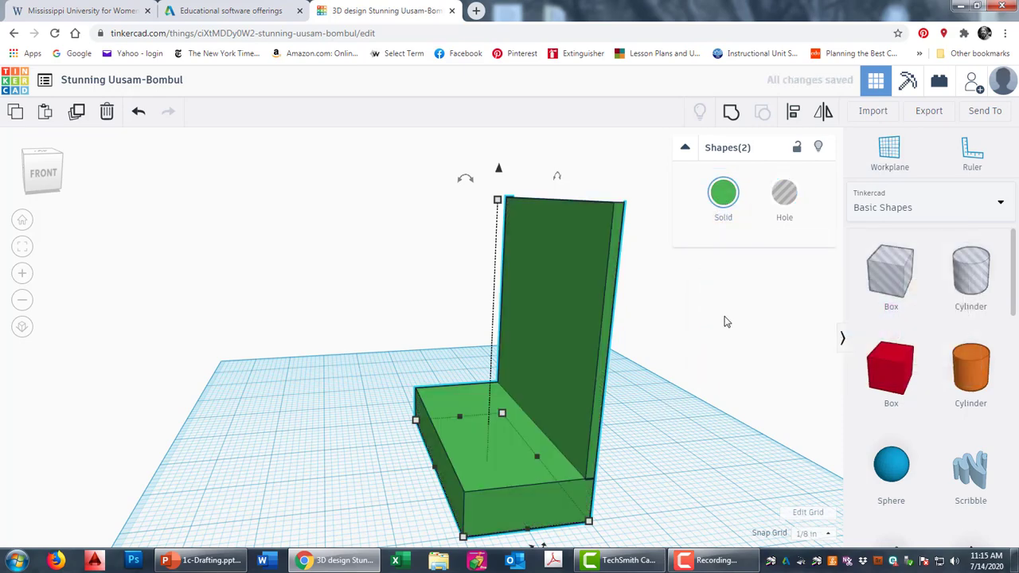
pyautogui.click(723, 194)
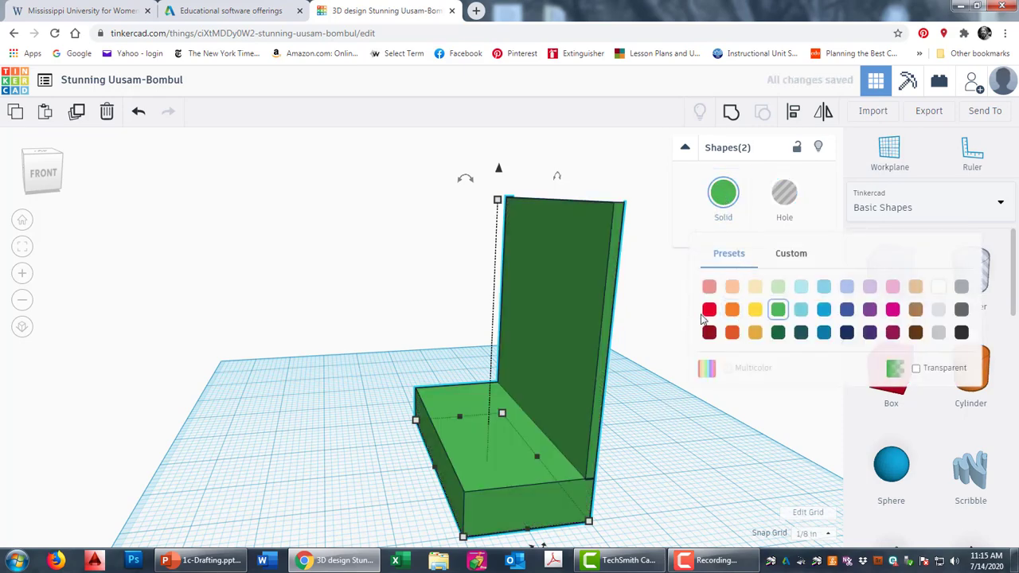
pyautogui.click(707, 310)
# - Deselect the red solids and place a new hole Box on the workplane beside the base's long side
pyautogui.moveTo(690, 359); pyautogui.dragTo(606, 364, button='right')
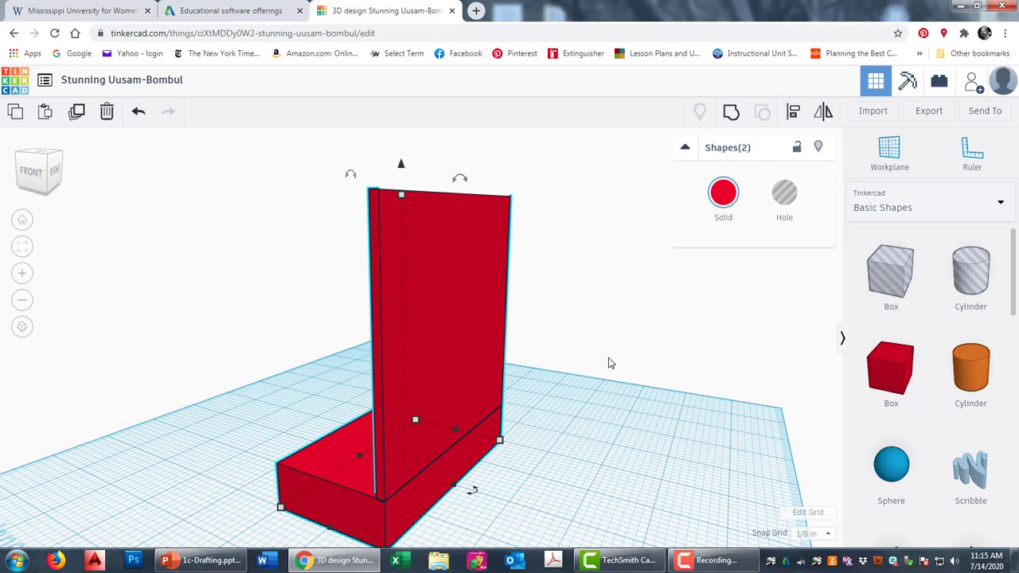
pyautogui.click(612, 391)
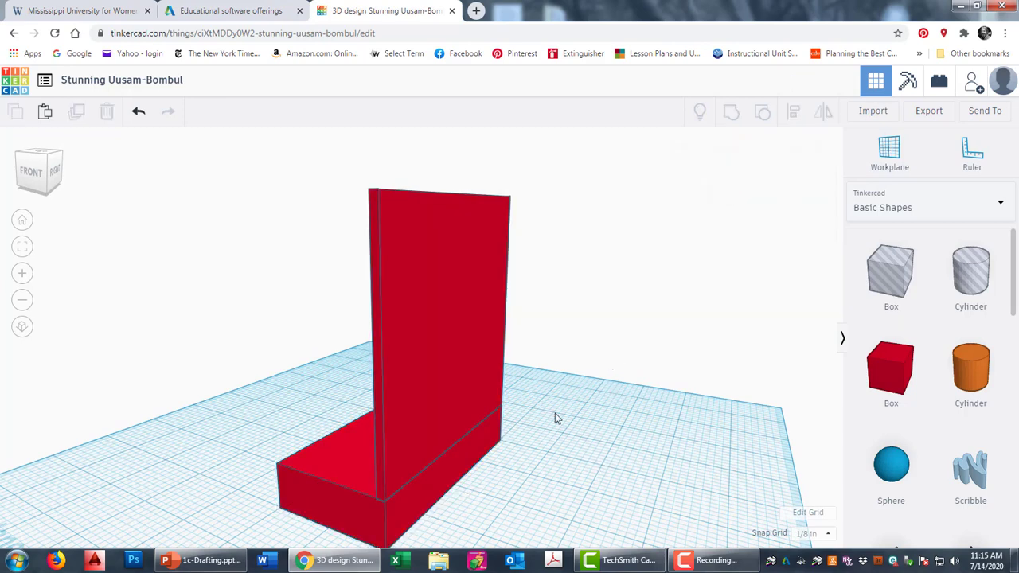
pyautogui.scroll(-3, 562, 450)
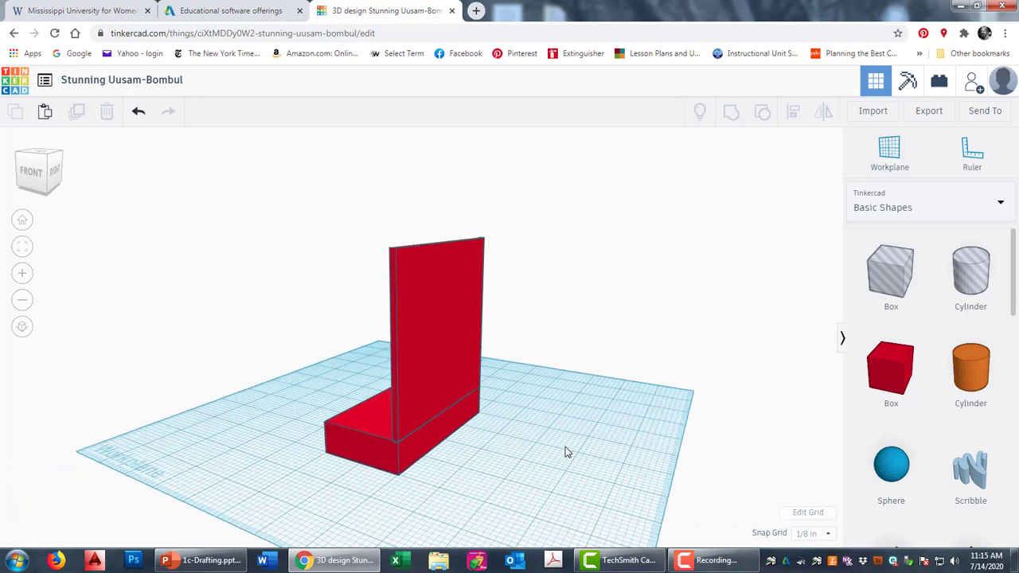
pyautogui.scroll(3, 549, 466)
pyautogui.moveTo(547, 483); pyautogui.dragTo(537, 446, button='middle')
pyautogui.scroll(3, 526, 421)
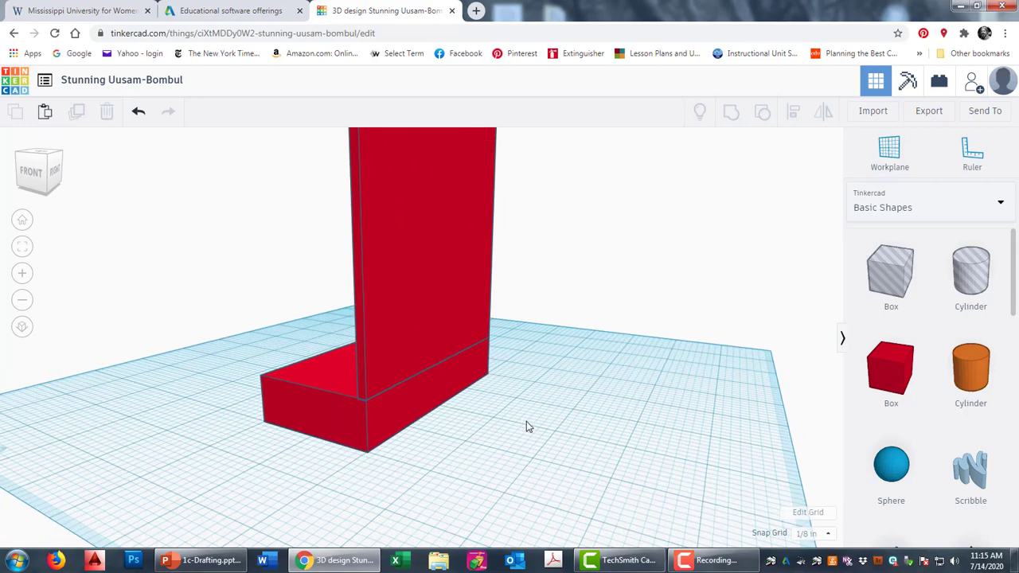
pyautogui.moveTo(898, 282); pyautogui.dragTo(567, 406)
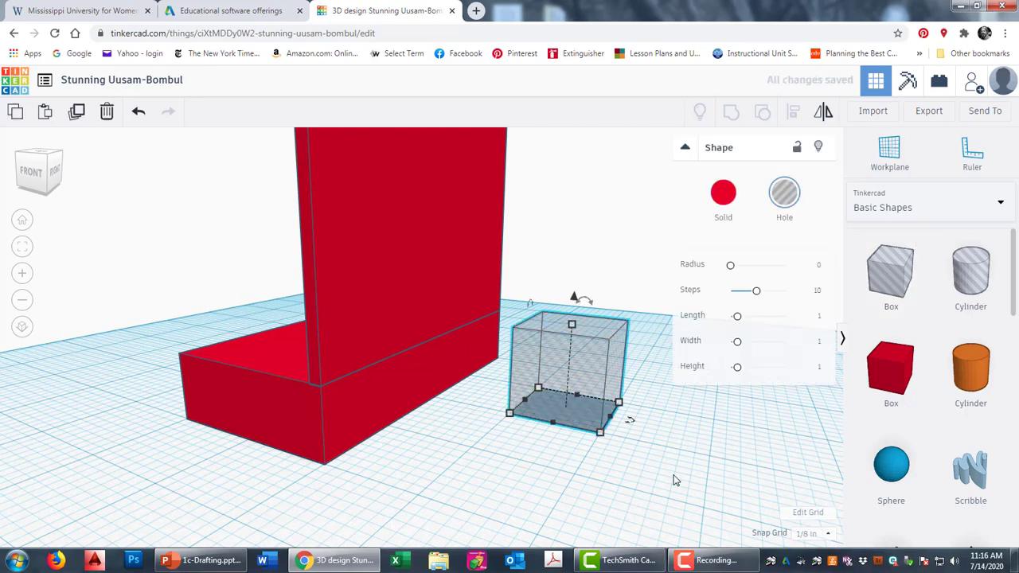
# - Set the snap grid to 1/4 in and stretch the new hole box to 1½ inches long and 3¼ inches high
pyautogui.moveTo(702, 417); pyautogui.dragTo(763, 509, button='middle')
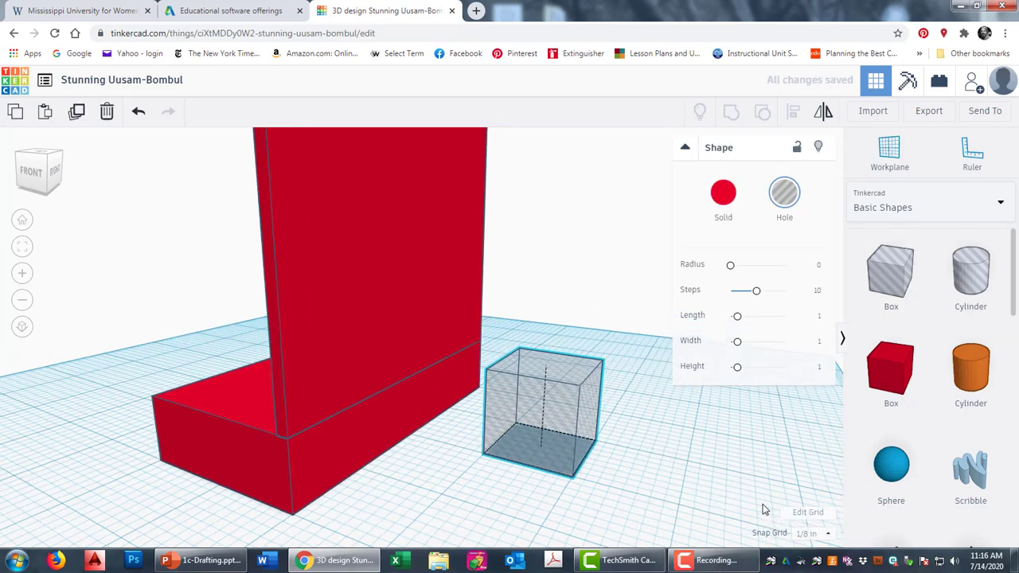
pyautogui.click(829, 534)
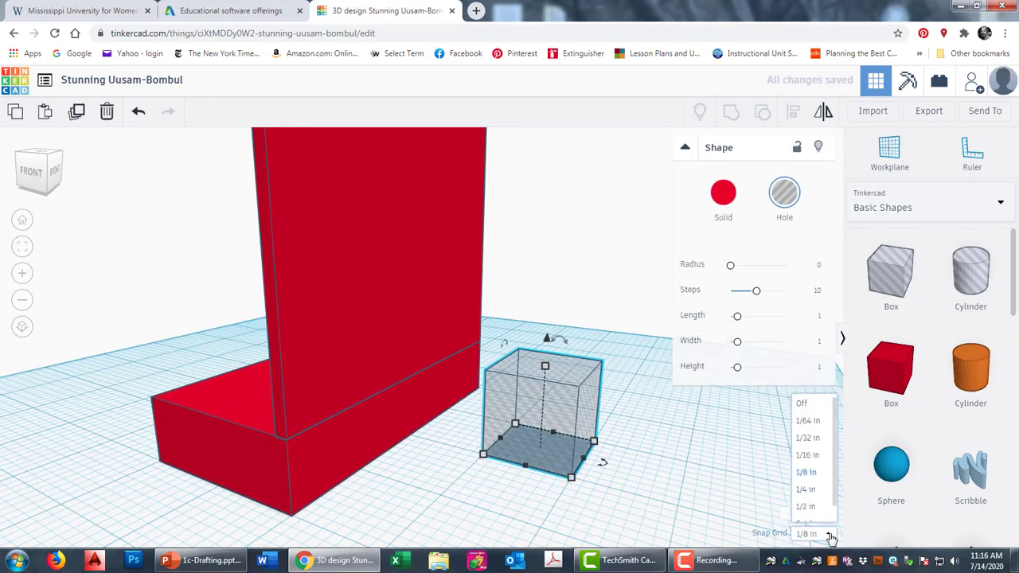
pyautogui.click(811, 489)
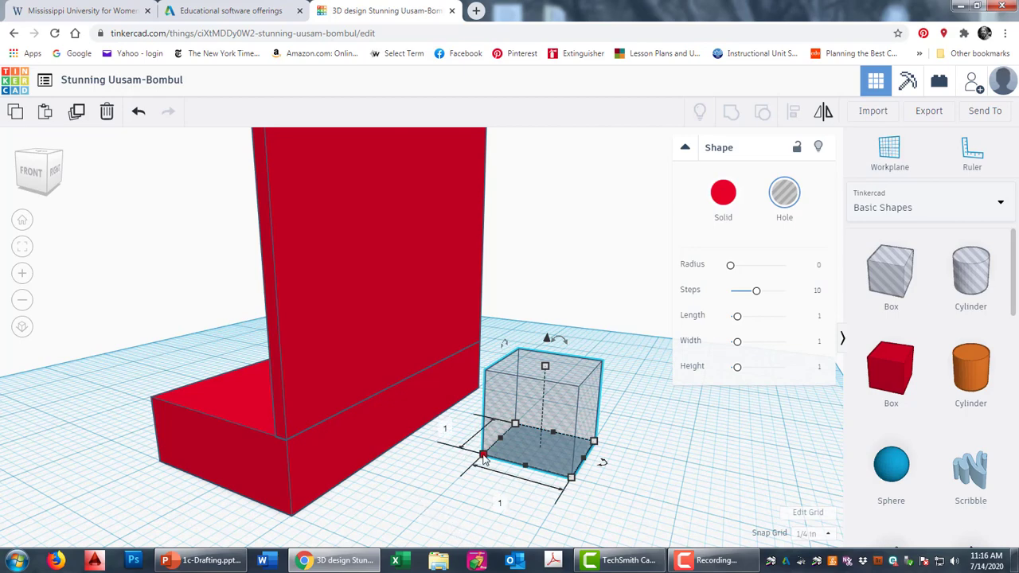
pyautogui.moveTo(483, 460); pyautogui.dragTo(463, 474)
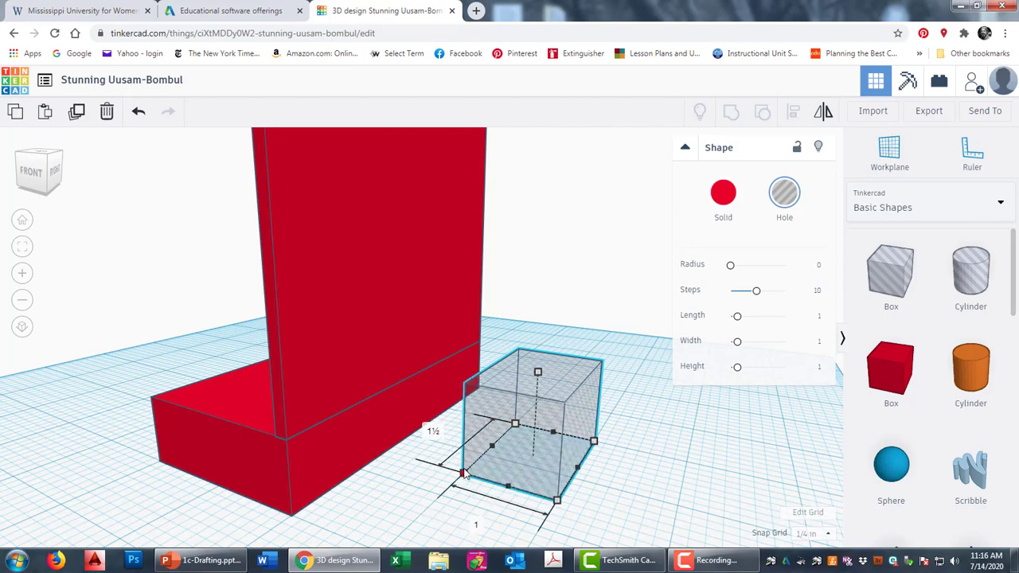
pyautogui.moveTo(626, 424); pyautogui.dragTo(557, 468, button='middle')
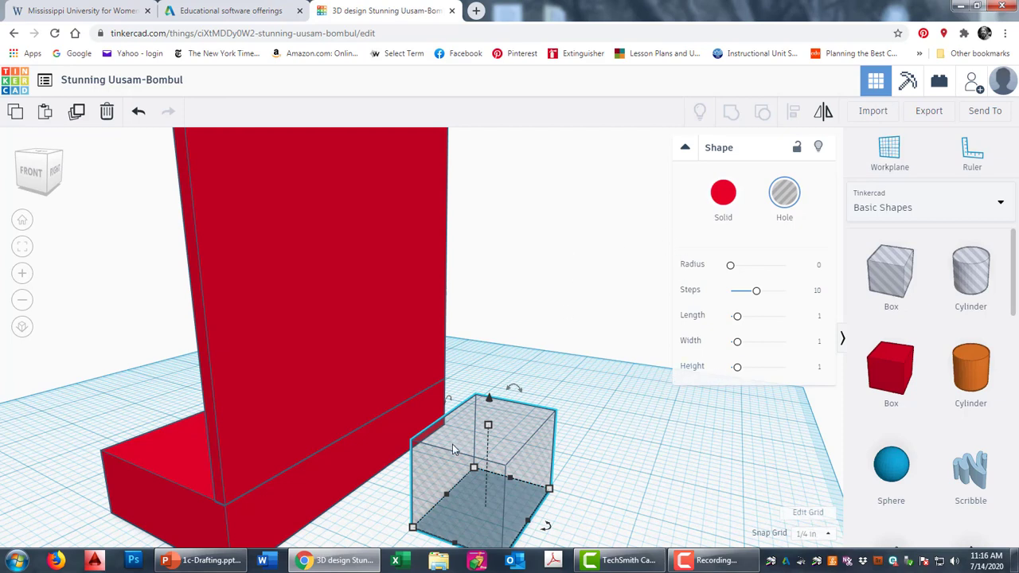
pyautogui.moveTo(488, 425); pyautogui.dragTo(495, 209)
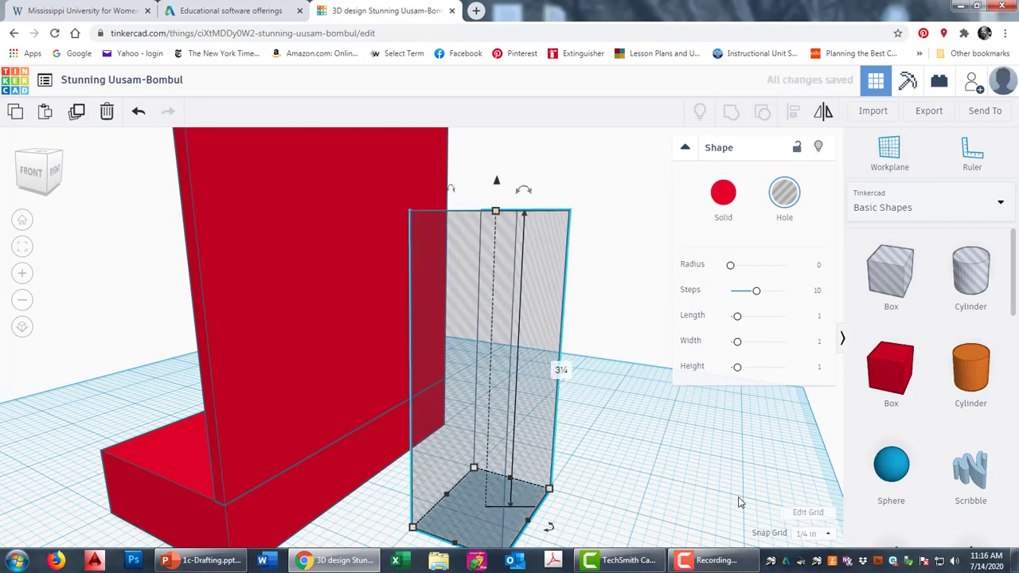
# - Set the snap grid to 1/8 in and thin the tall hole box to a base of 1/8 by 1½ inches
pyautogui.moveTo(682, 466); pyautogui.dragTo(679, 384, button='middle')
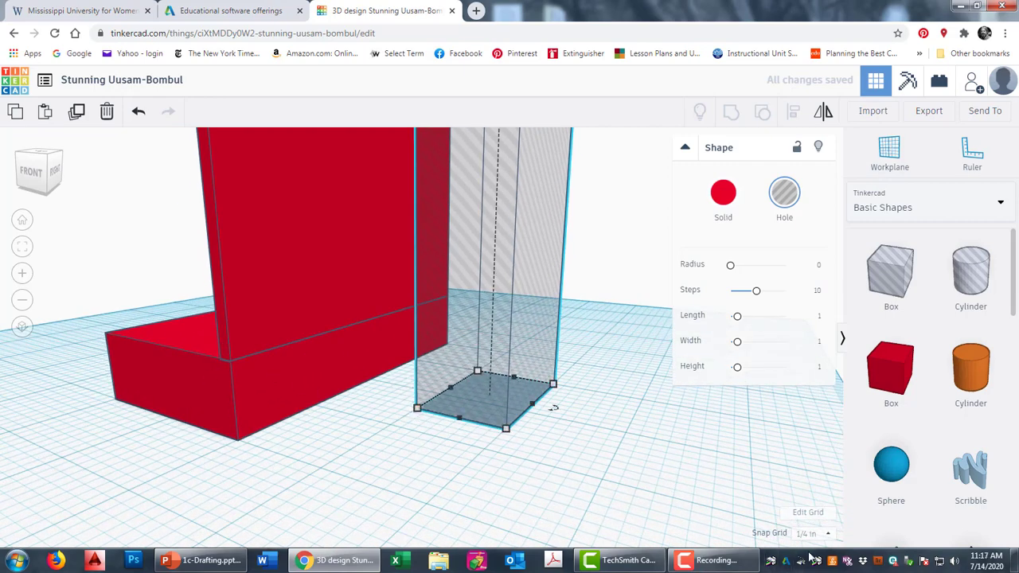
pyautogui.click(824, 533)
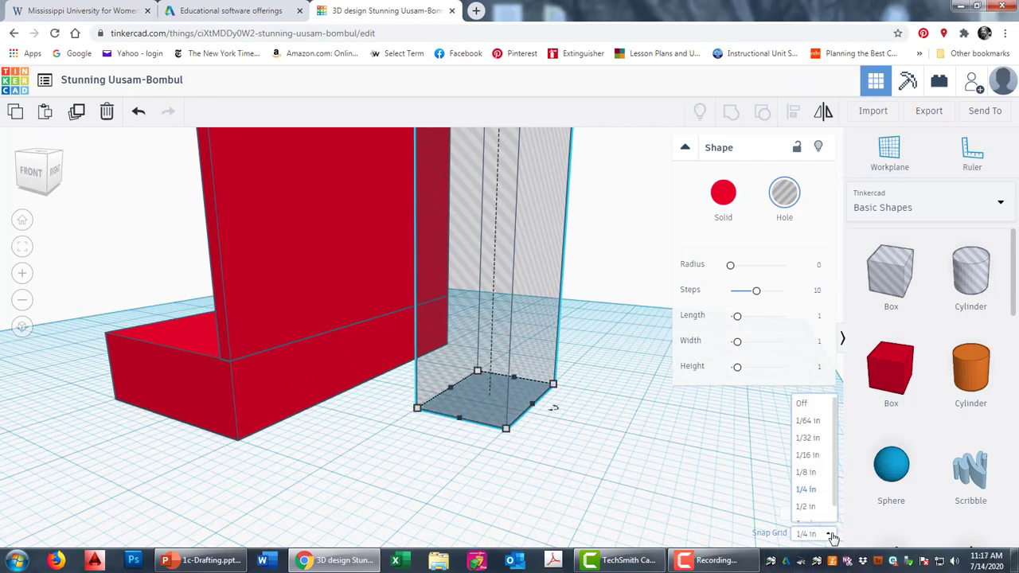
pyautogui.click(812, 472)
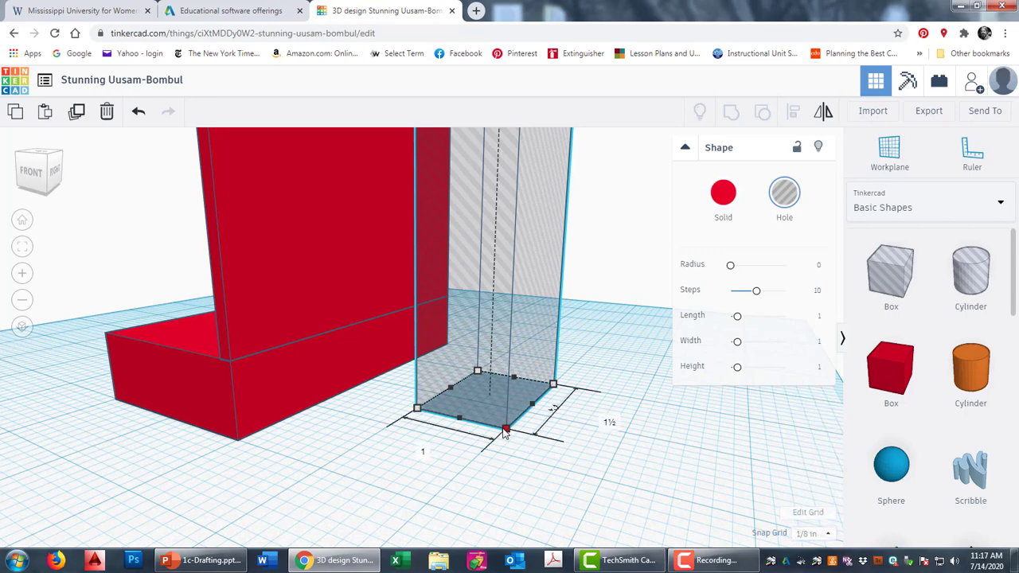
pyautogui.moveTo(503, 432); pyautogui.dragTo(436, 410)
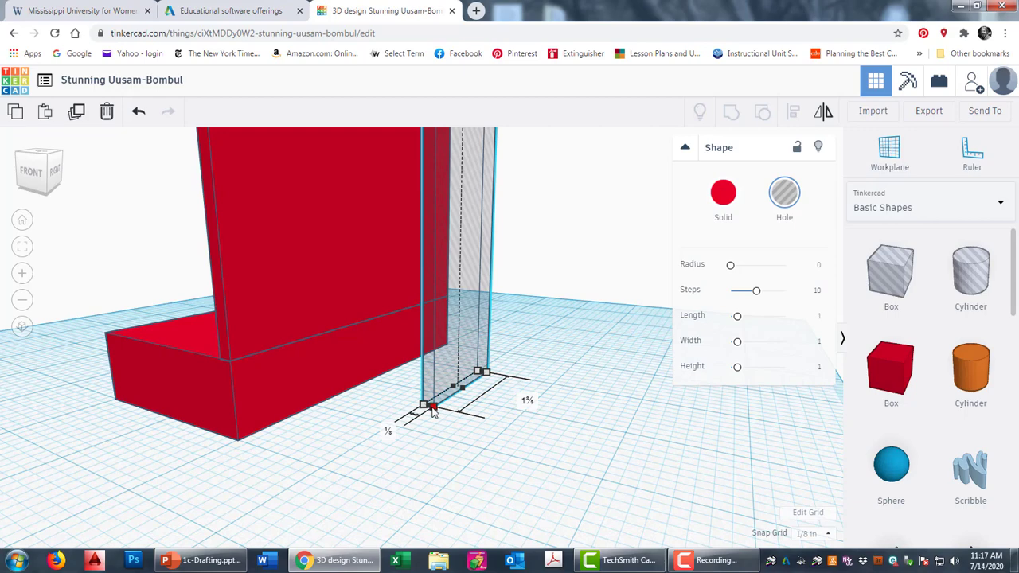
pyautogui.moveTo(432, 411); pyautogui.dragTo(429, 406)
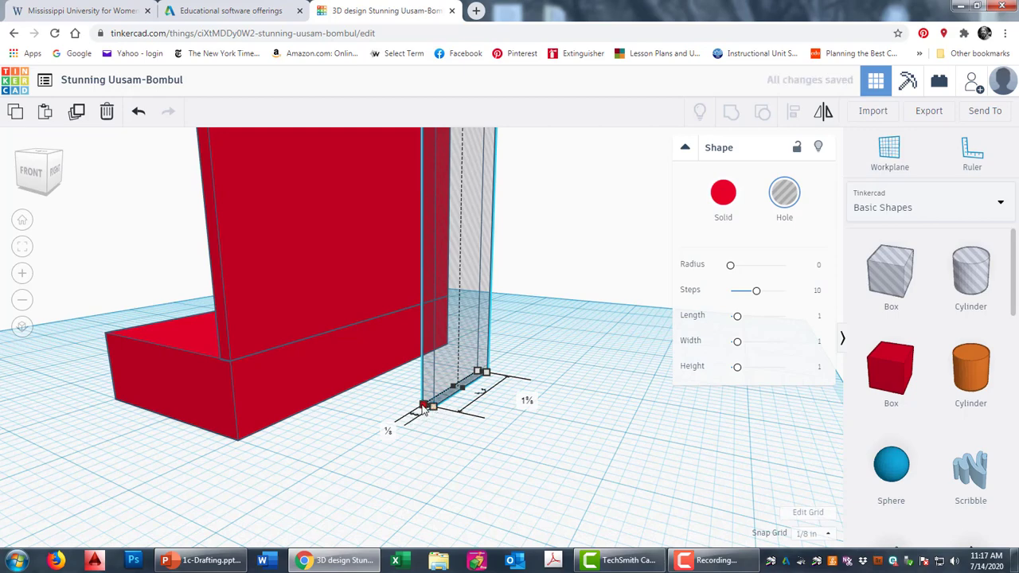
pyautogui.click(436, 414)
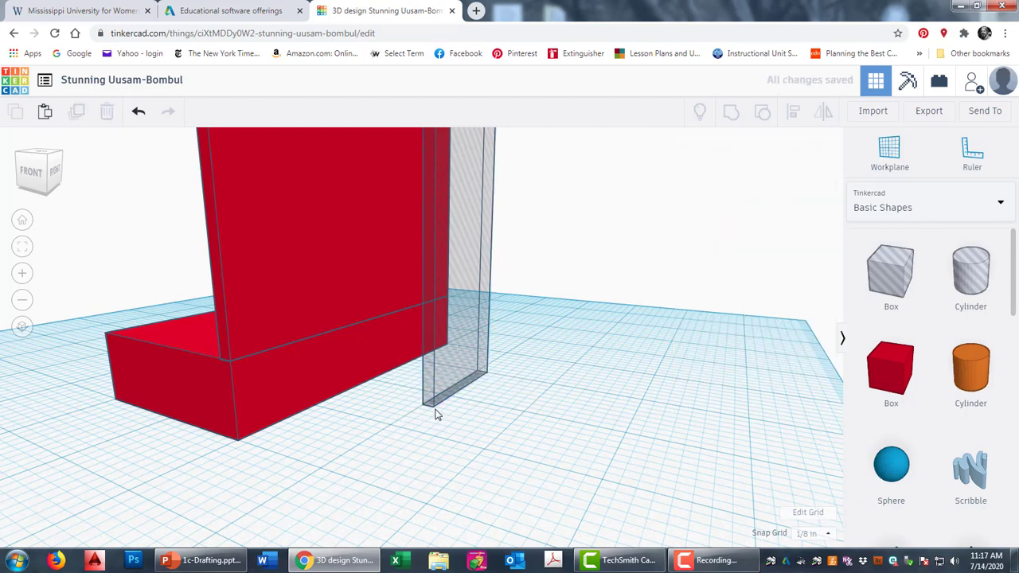
pyautogui.click(435, 404)
pyautogui.moveTo(434, 407)
pyautogui.mouseDown()
pyautogui.moveTo(421, 415)
pyautogui.moveTo(432, 417)
pyautogui.mouseUp()
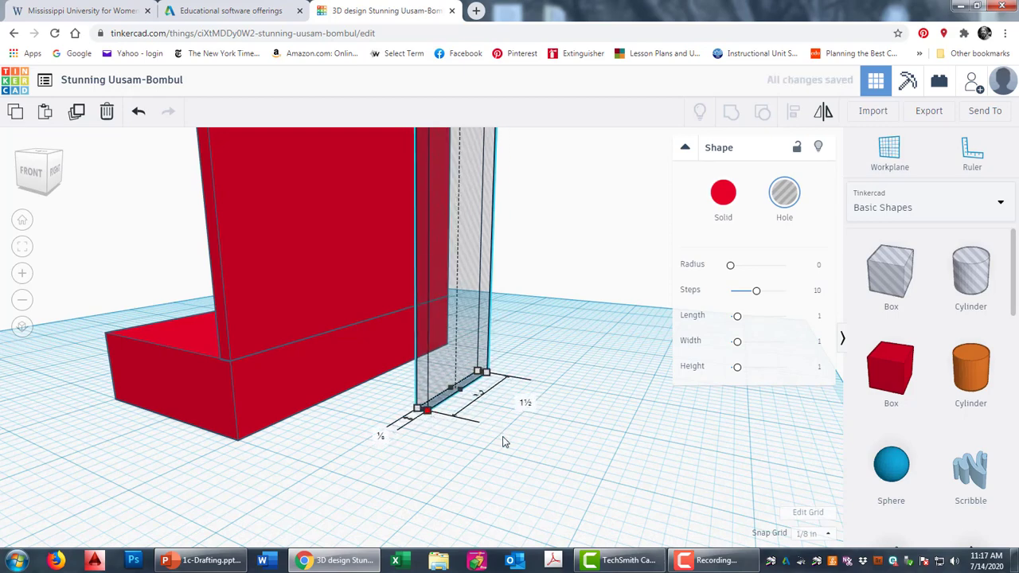
pyautogui.click(465, 441)
pyautogui.click(430, 412)
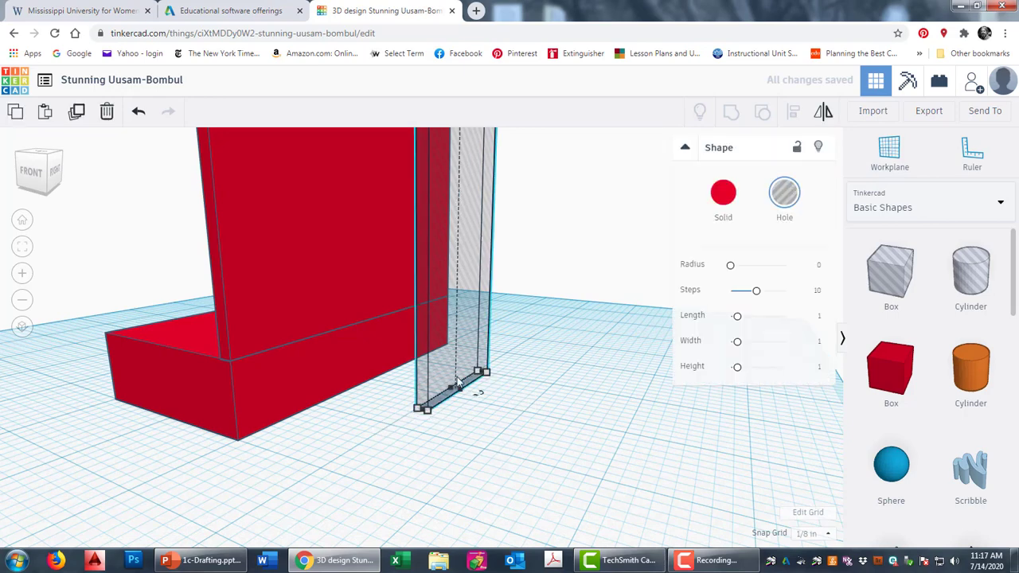
# - Move the thin hole box close to the base's long side, in front of the upright panel
pyautogui.moveTo(457, 382); pyautogui.dragTo(392, 406)
pyautogui.moveTo(402, 410); pyautogui.dragTo(432, 462, button='middle')
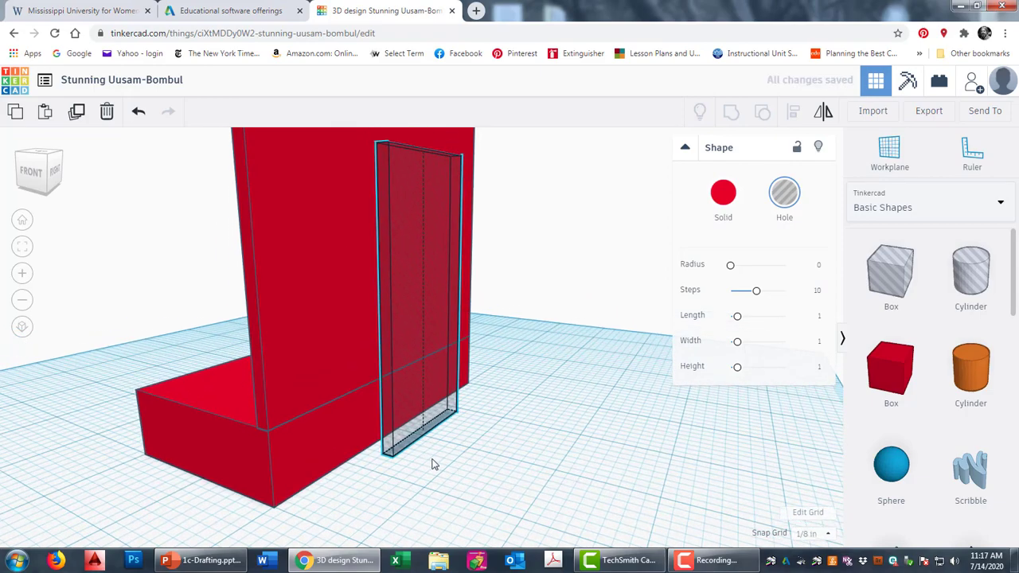
pyautogui.scroll(3, 420, 468)
pyautogui.scroll(-5, 445, 477)
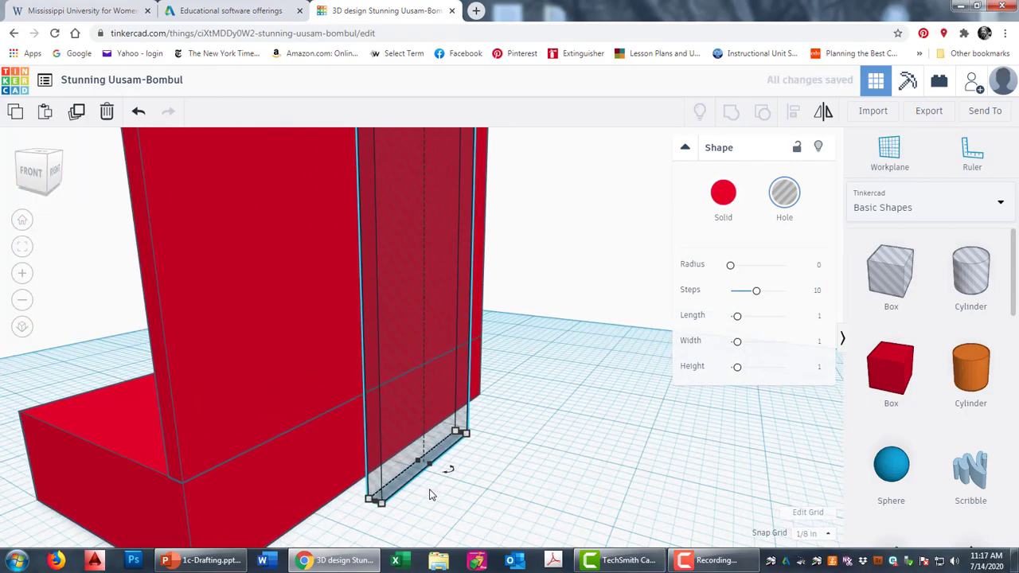
pyautogui.scroll(5, 426, 478)
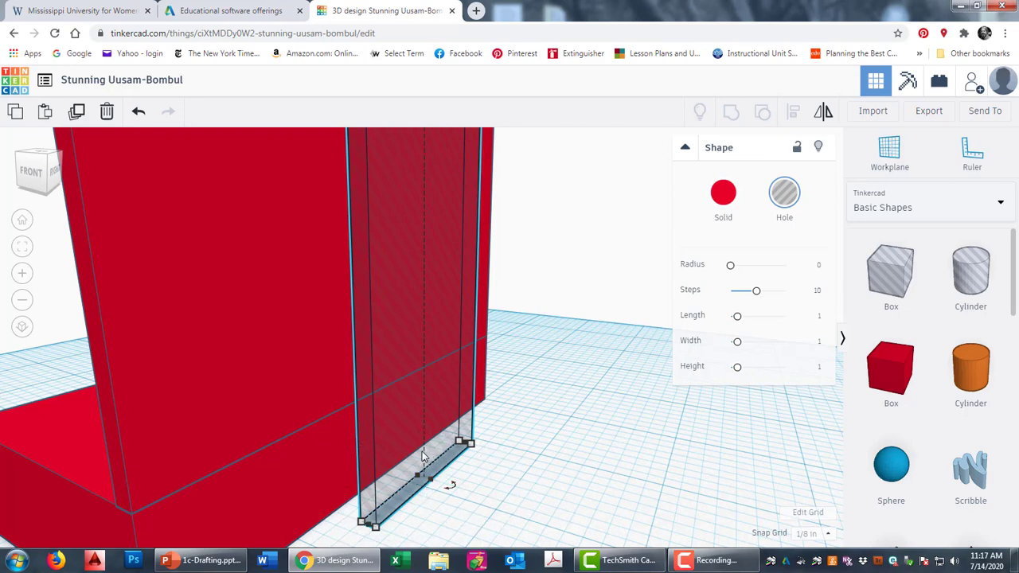
pyautogui.moveTo(424, 457); pyautogui.dragTo(418, 468)
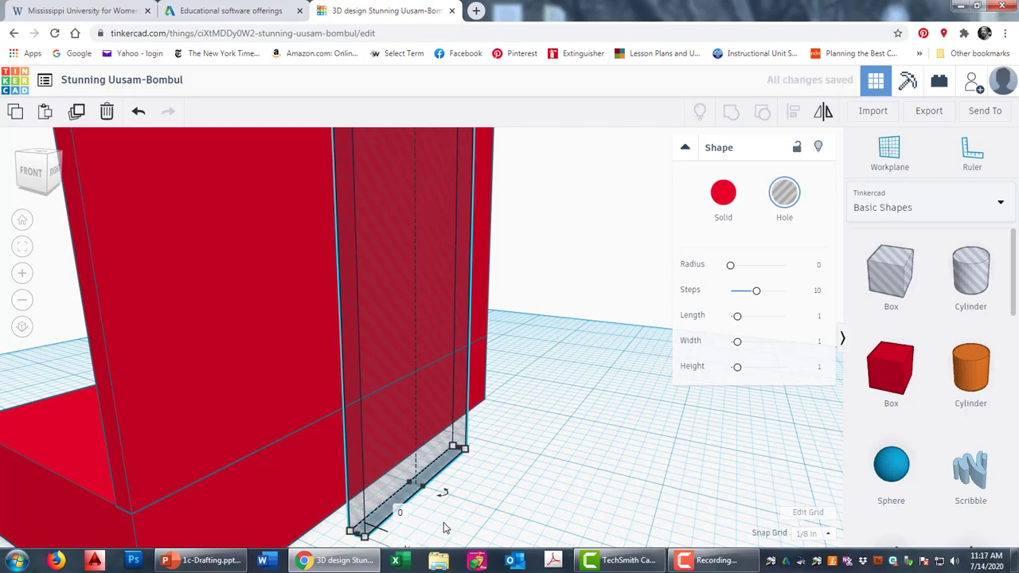
# - Slide the thin hole box across the workplane into the upright panel, centred along its length
pyautogui.moveTo(503, 513); pyautogui.dragTo(516, 477, button='right')
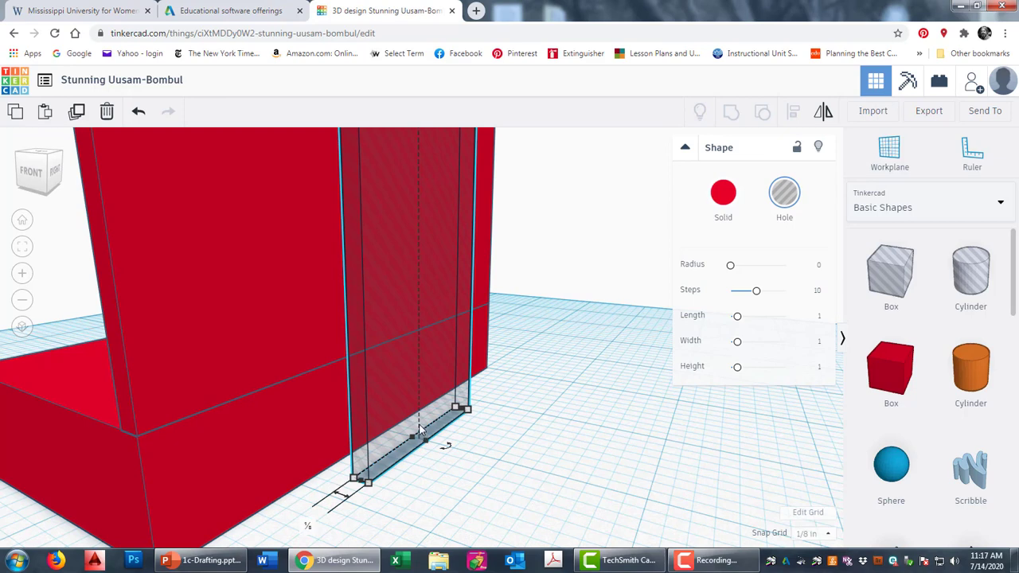
pyautogui.moveTo(419, 430); pyautogui.dragTo(381, 412)
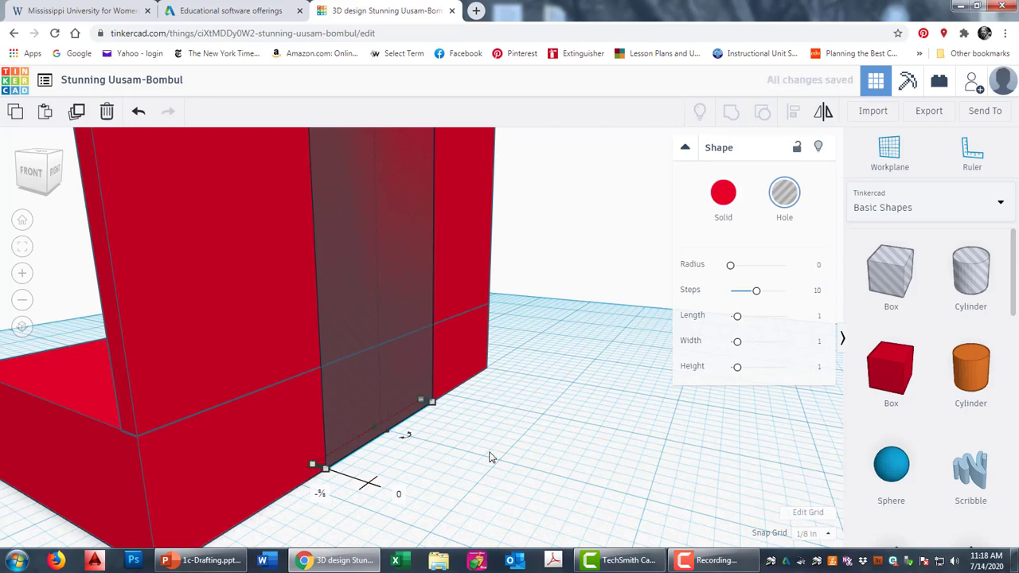
pyautogui.scroll(-2, 485, 434)
pyautogui.scroll(-3, 481, 428)
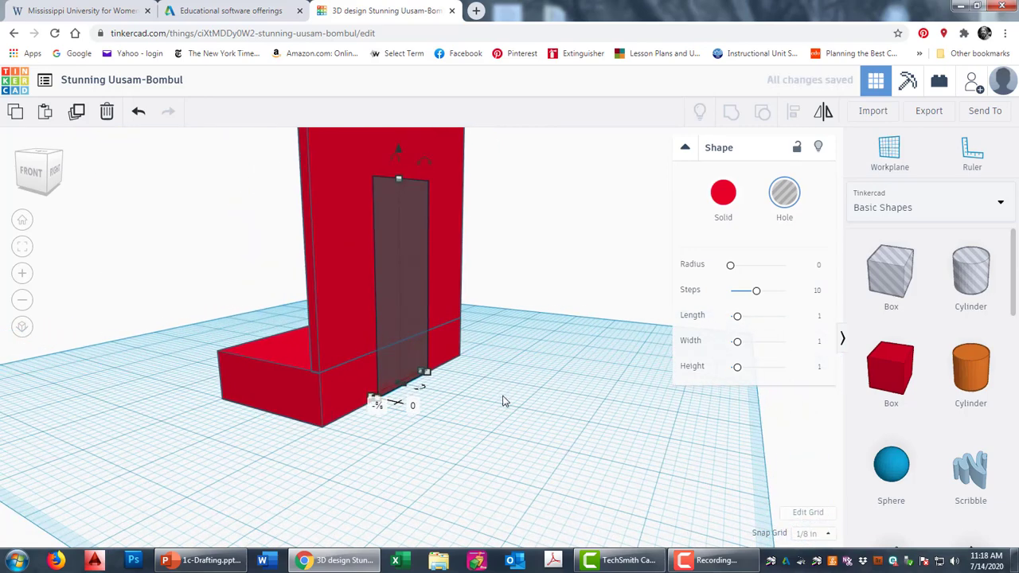
# - Raise the hole box 3/4 in within the panel, set the snap grid to 1/4 in, and deselect it
pyautogui.moveTo(502, 400); pyautogui.dragTo(436, 385, button='right')
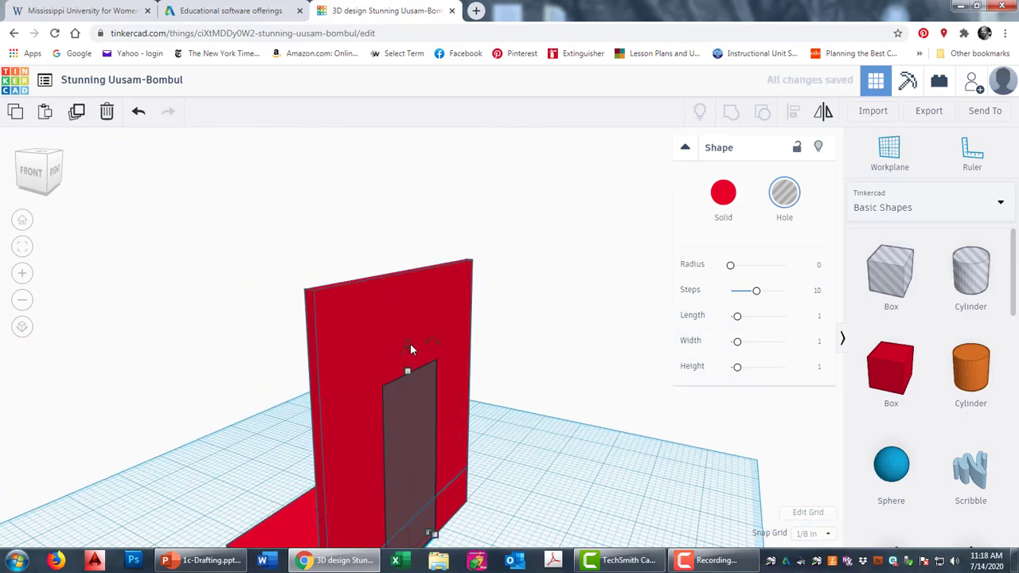
pyautogui.moveTo(407, 342); pyautogui.dragTo(412, 294)
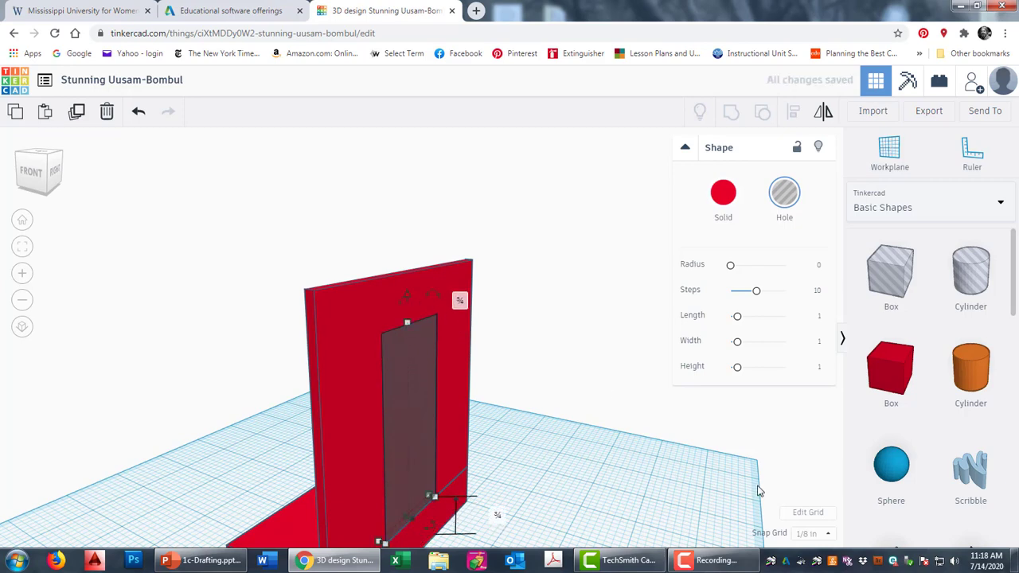
pyautogui.click(824, 534)
pyautogui.click(808, 487)
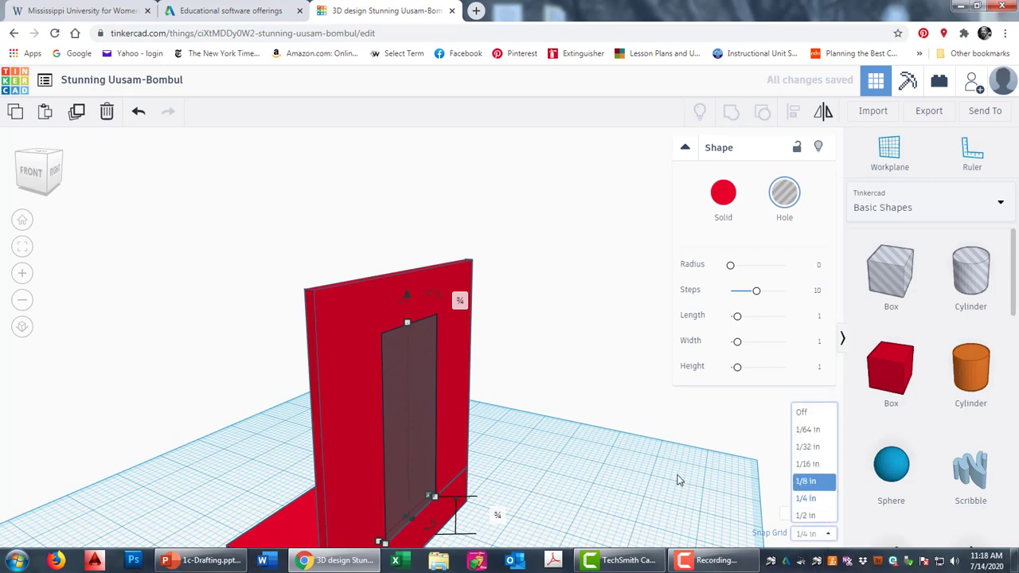
pyautogui.click(540, 412)
# - Try to select the hole box embedded in the panel, and undo the panel's accidental shift
pyautogui.scroll(-3, 496, 472)
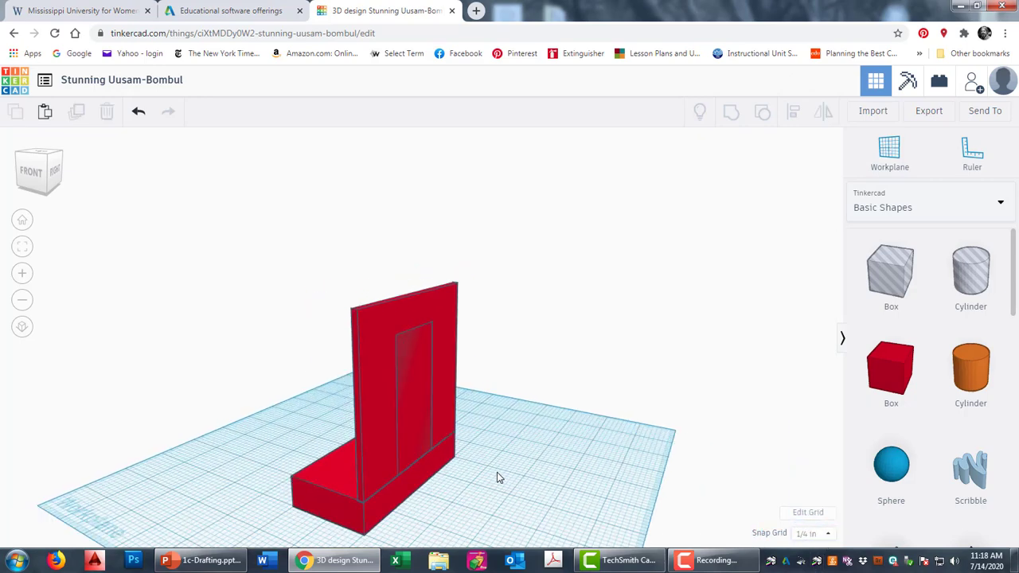
pyautogui.scroll(3, 497, 472)
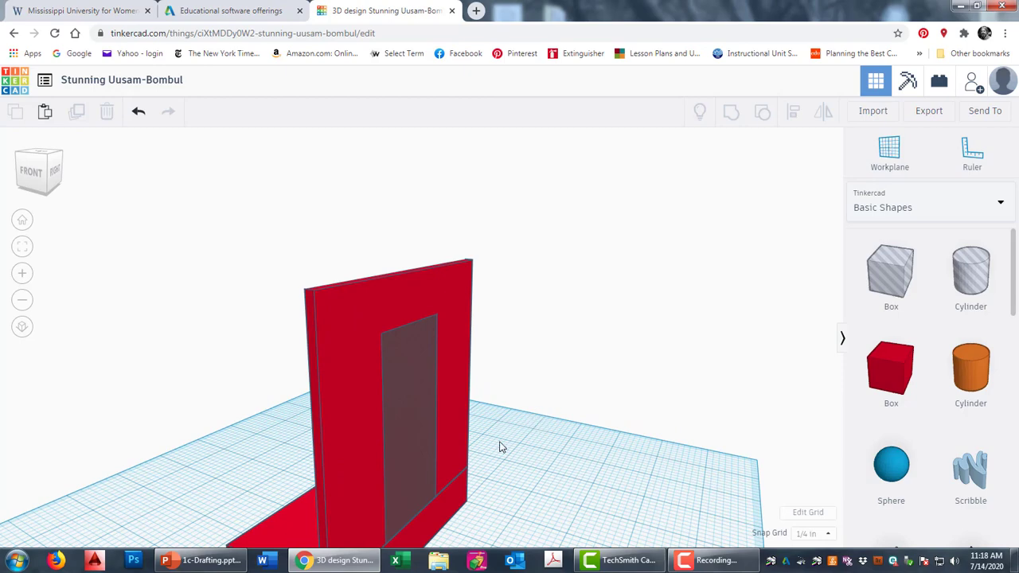
pyautogui.moveTo(462, 451); pyautogui.dragTo(494, 394, button='middle')
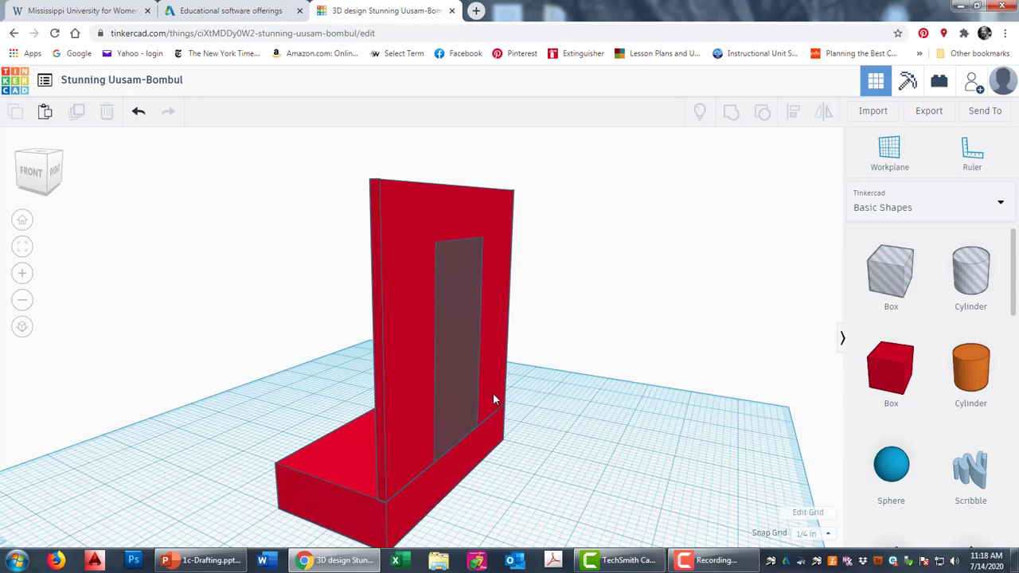
pyautogui.moveTo(490, 468); pyautogui.dragTo(431, 461, button='right')
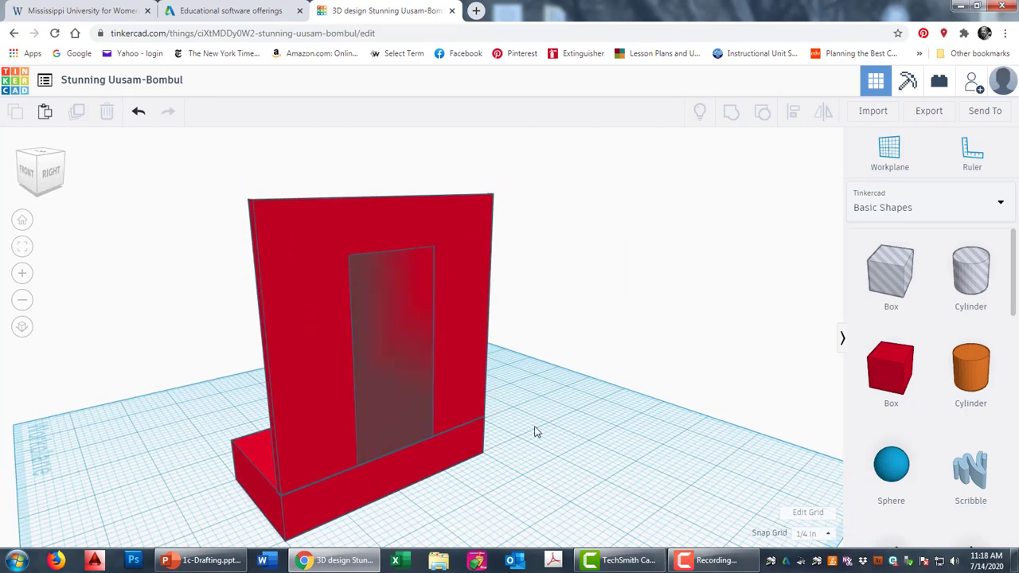
pyautogui.click(401, 338)
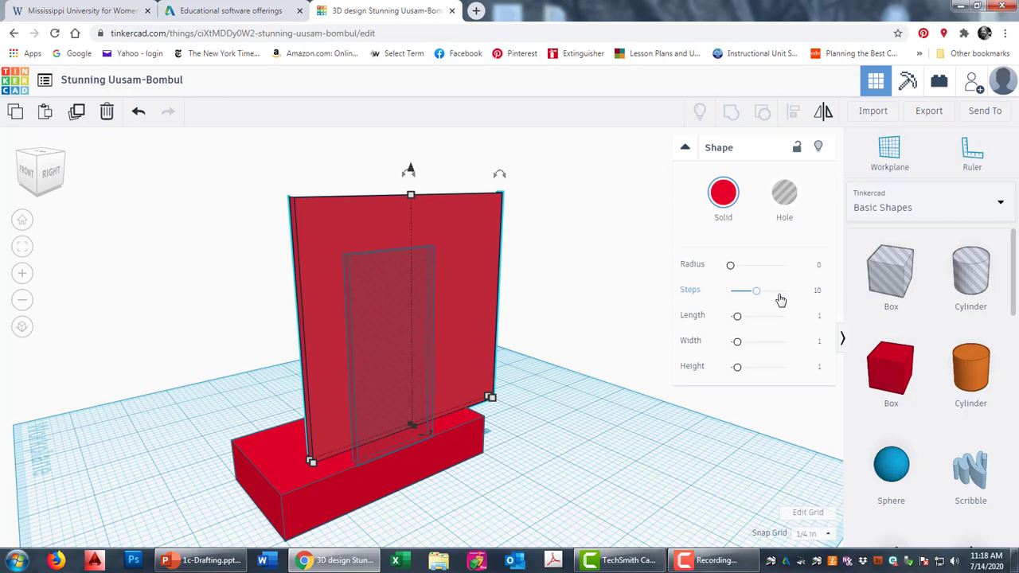
pyautogui.hotkey('ctrl', 'z')
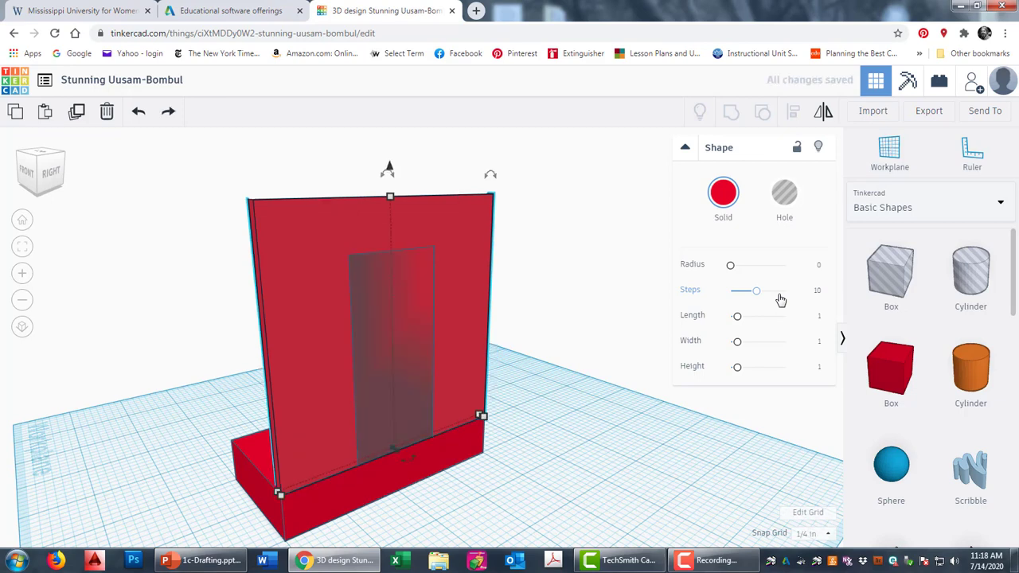
pyautogui.click(569, 269)
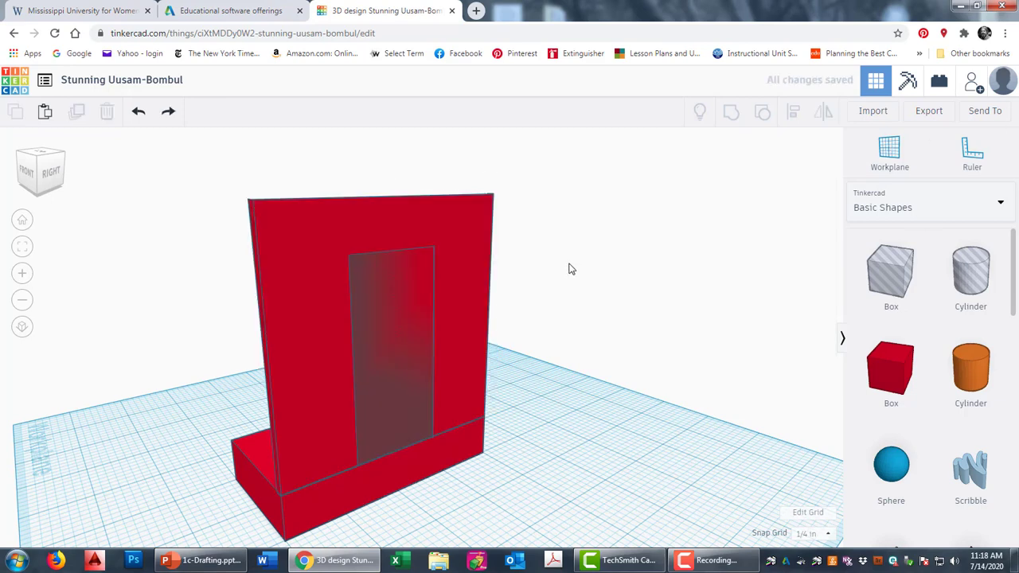
# - Try again to select the embedded hole box alone by picking it at several spots within the panel
pyautogui.click(390, 352)
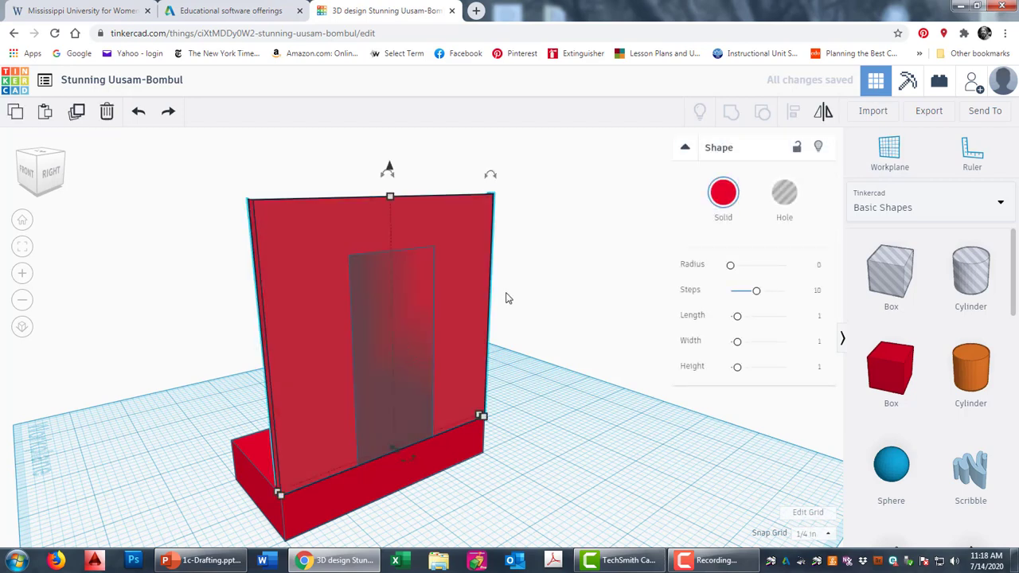
pyautogui.click(580, 285)
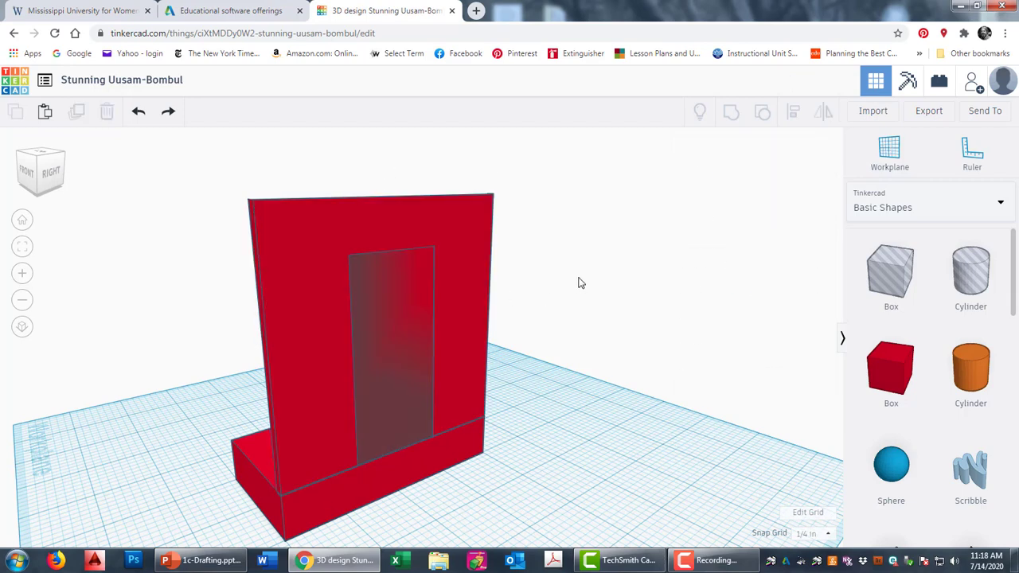
pyautogui.click(266, 230)
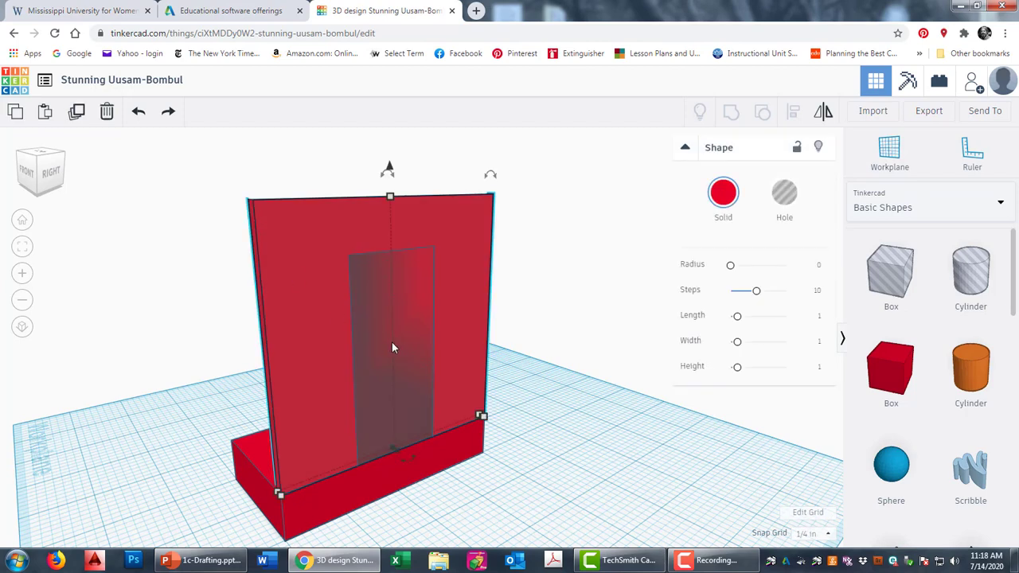
pyautogui.press('Escape')
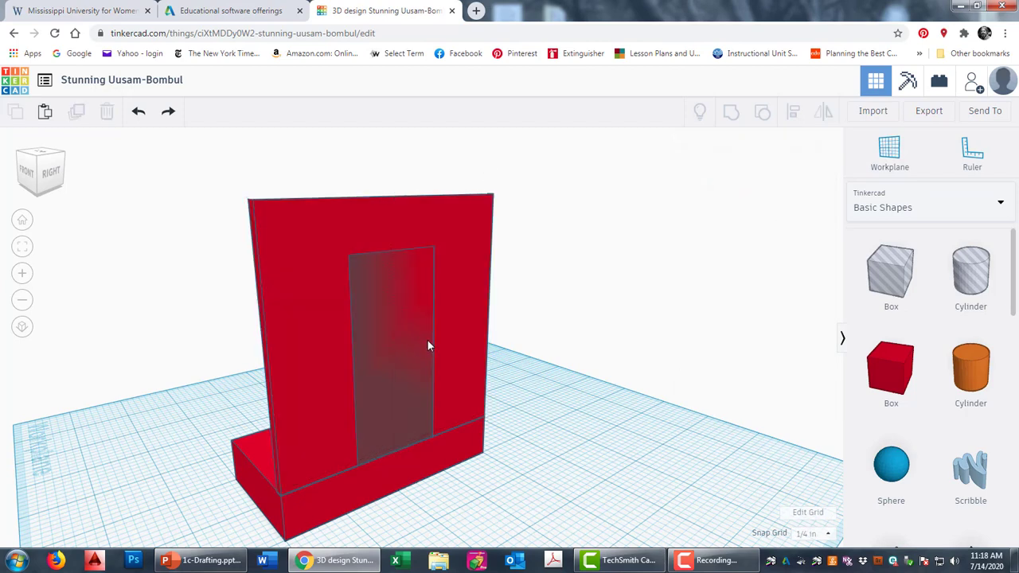
pyautogui.click(427, 339)
pyautogui.click(584, 341)
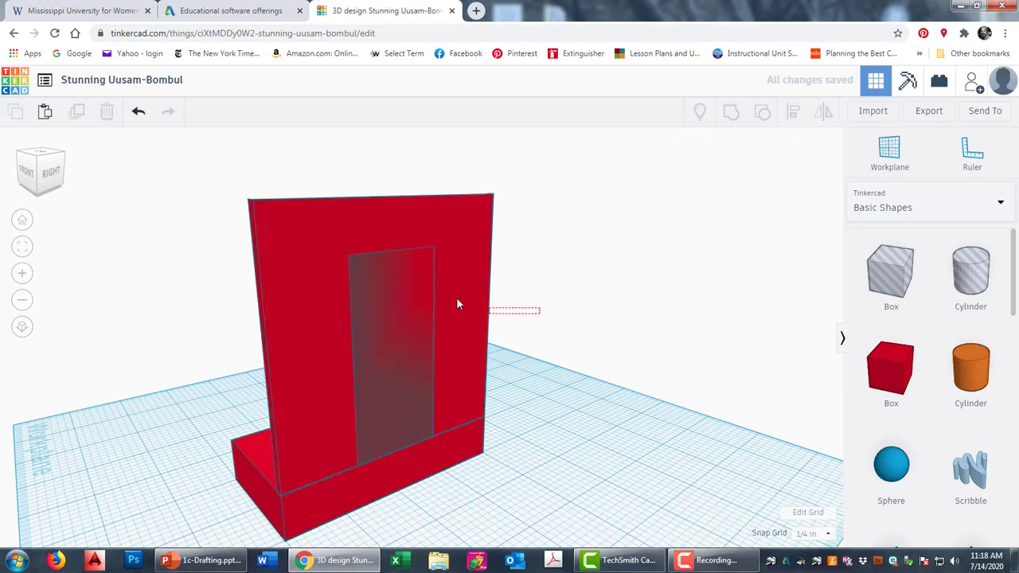
pyautogui.click(369, 268)
pyautogui.click(562, 306)
# - Select the panel and hole box together with a selection window, deselect them, and compare with picking a single shape
pyautogui.moveTo(569, 305); pyautogui.dragTo(308, 228)
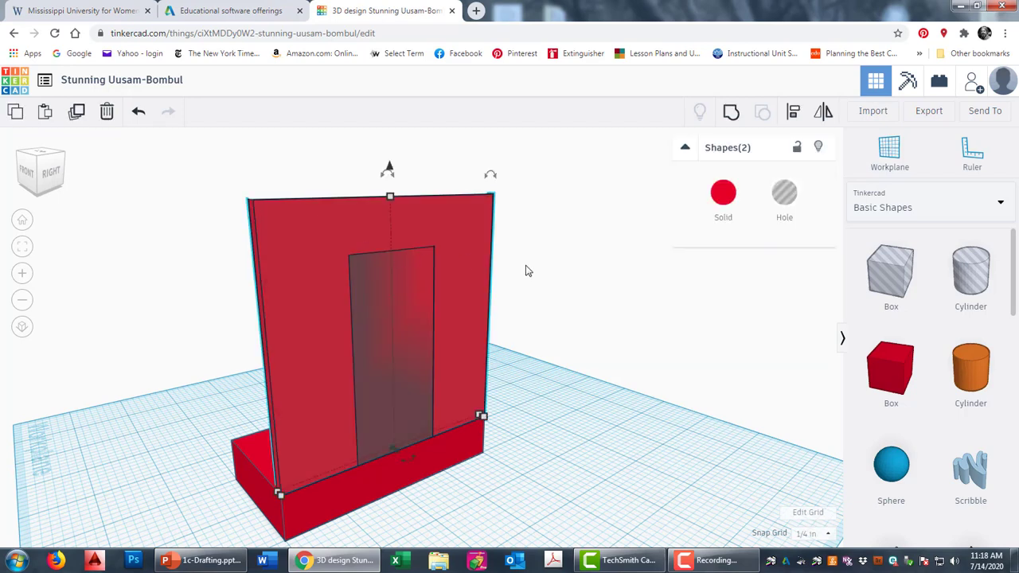
pyautogui.click(604, 305)
pyautogui.click(404, 322)
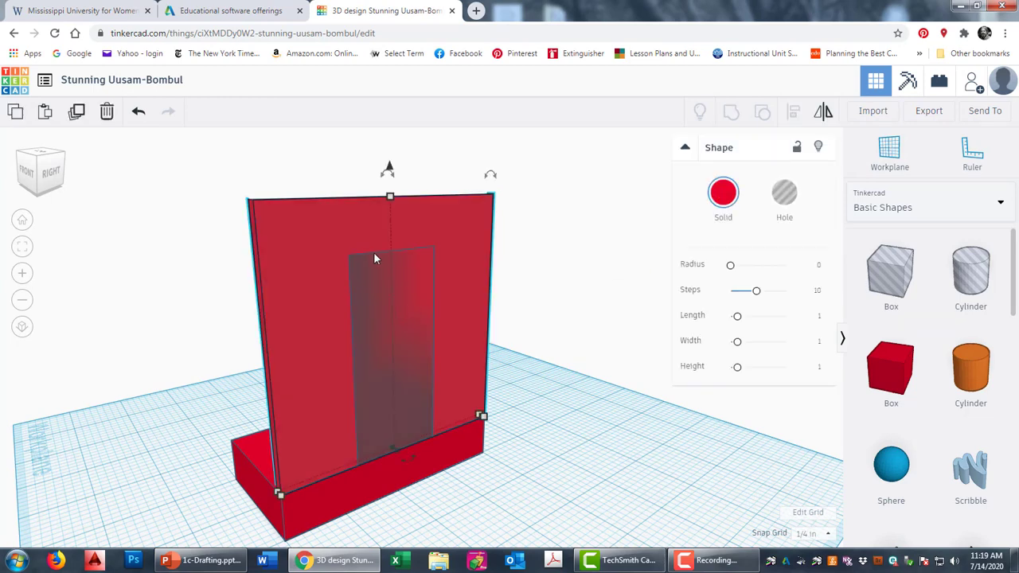
pyautogui.click(558, 315)
pyautogui.click(414, 307)
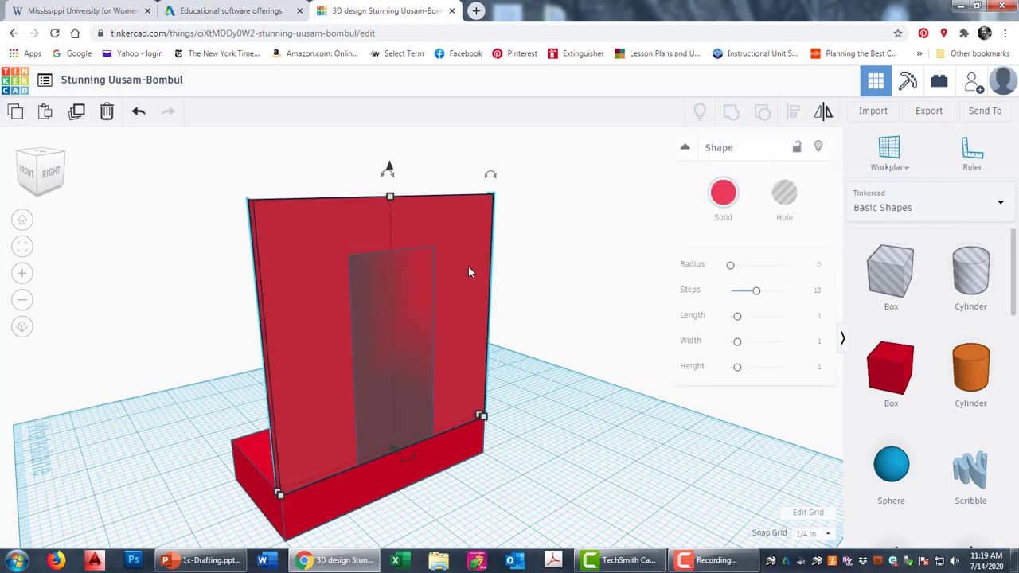
pyautogui.click(554, 323)
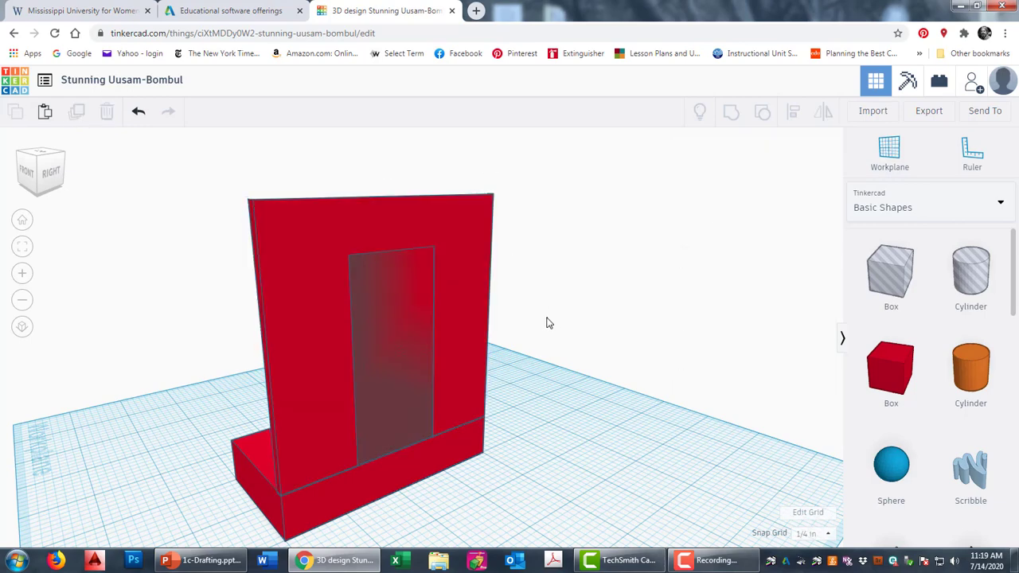
# - Window-select the upright panel and hole box, group them to cut the door opening, and deselect the result
pyautogui.moveTo(546, 322); pyautogui.dragTo(314, 181)
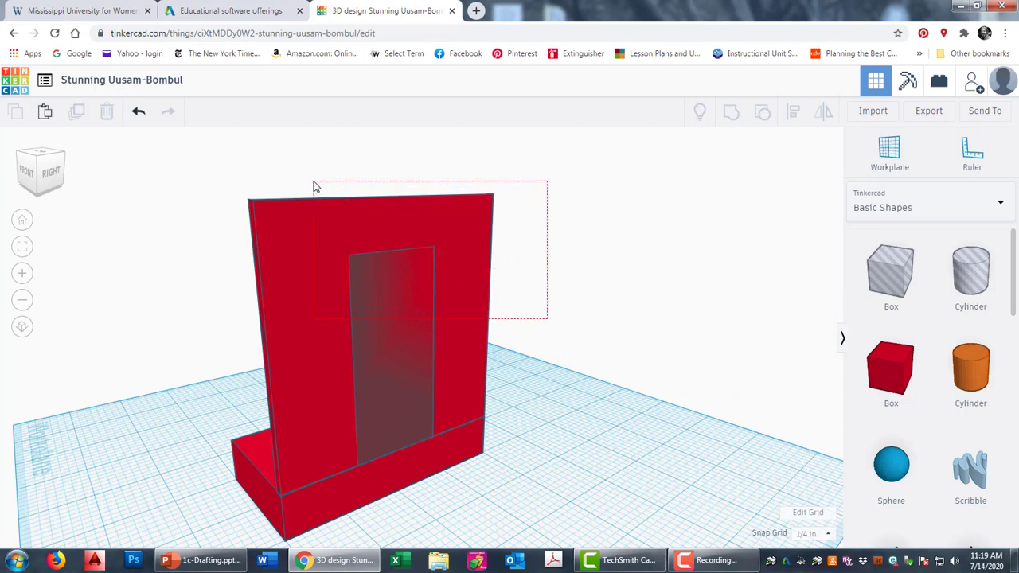
pyautogui.moveTo(313, 186); pyautogui.dragTo(314, 185)
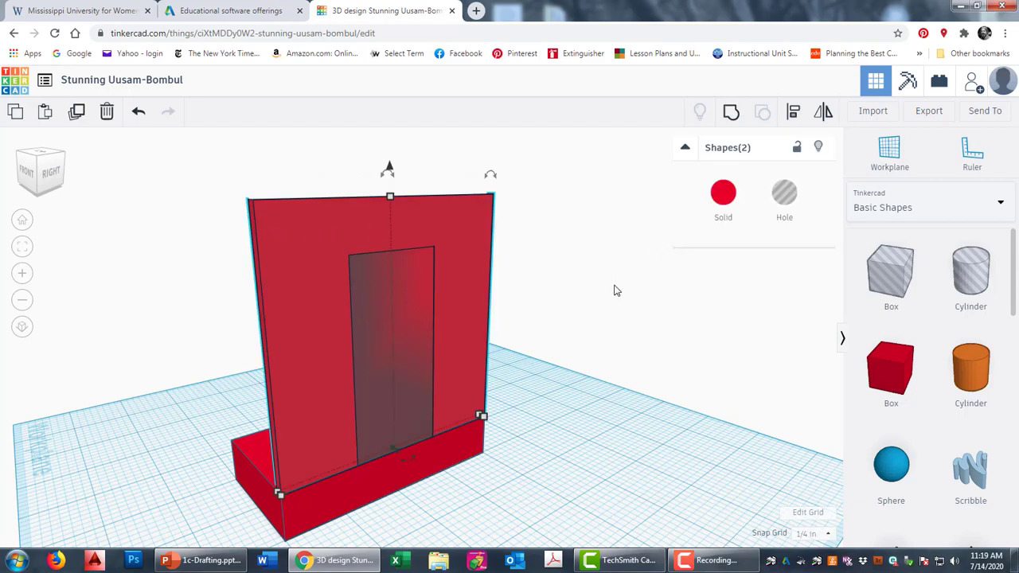
pyautogui.click(733, 114)
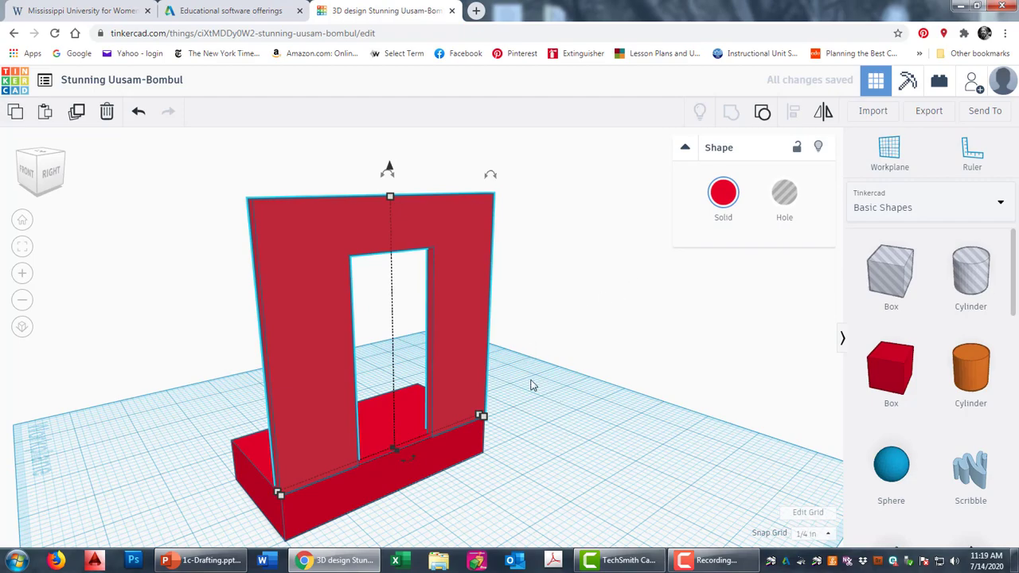
pyautogui.moveTo(534, 382); pyautogui.dragTo(619, 327, button='right')
pyautogui.click(677, 294)
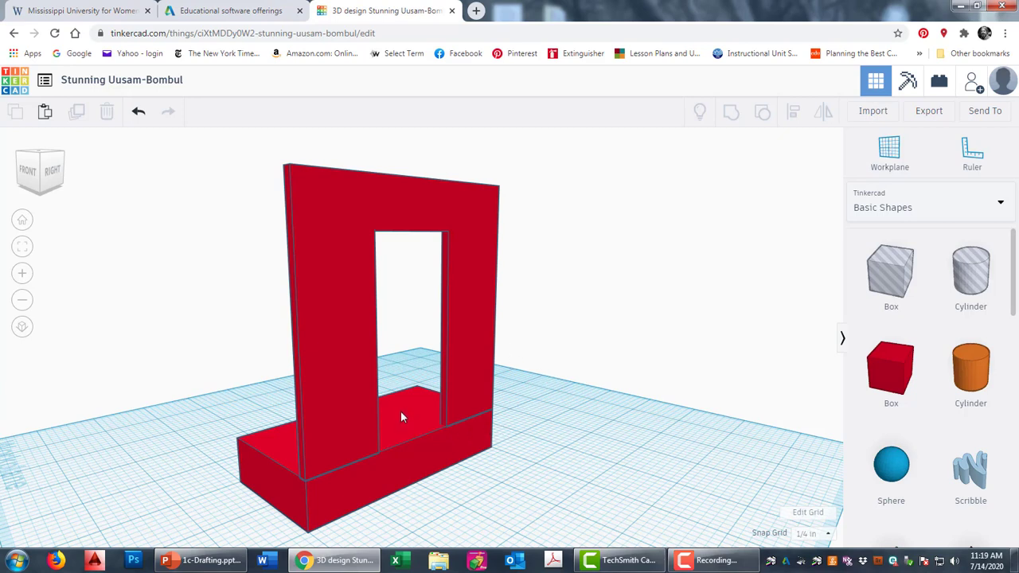
# - Place a new hole Box in front of the base's long side, switching it to solid and back to a hole
pyautogui.scroll(3, 460, 457)
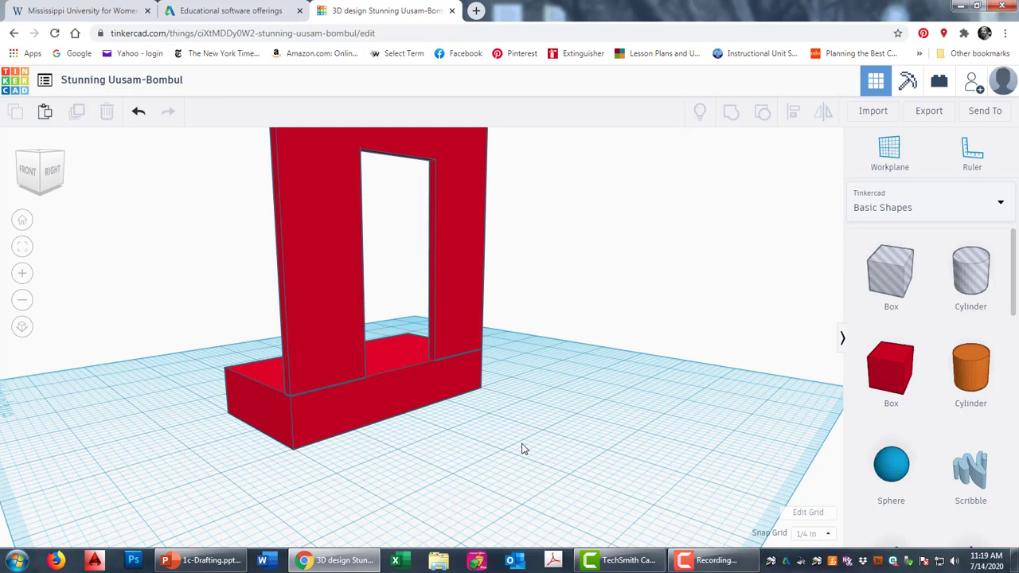
pyautogui.moveTo(514, 459); pyautogui.dragTo(524, 458, button='middle')
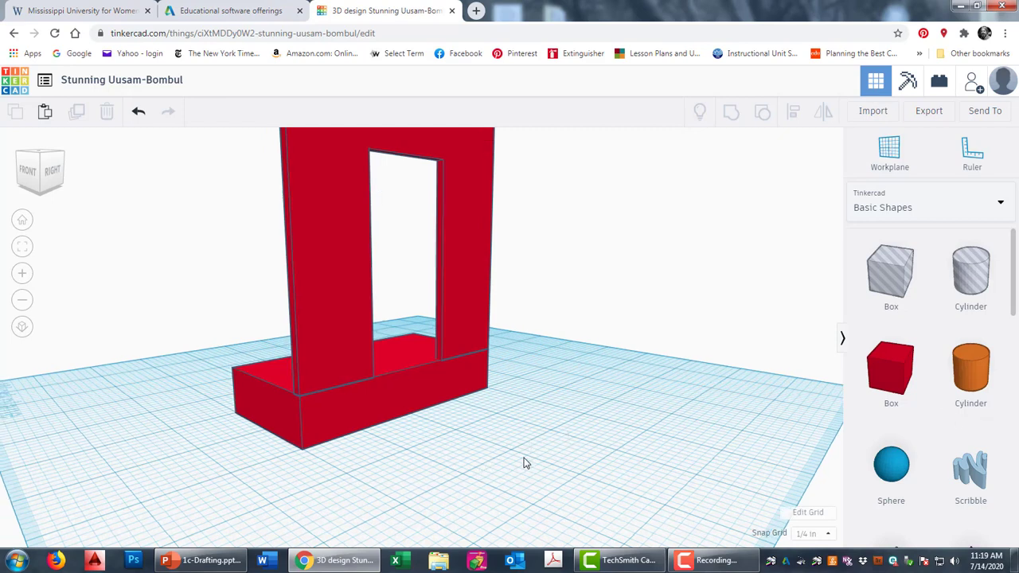
pyautogui.moveTo(877, 268); pyautogui.dragTo(435, 479)
pyautogui.scroll(3, 451, 419)
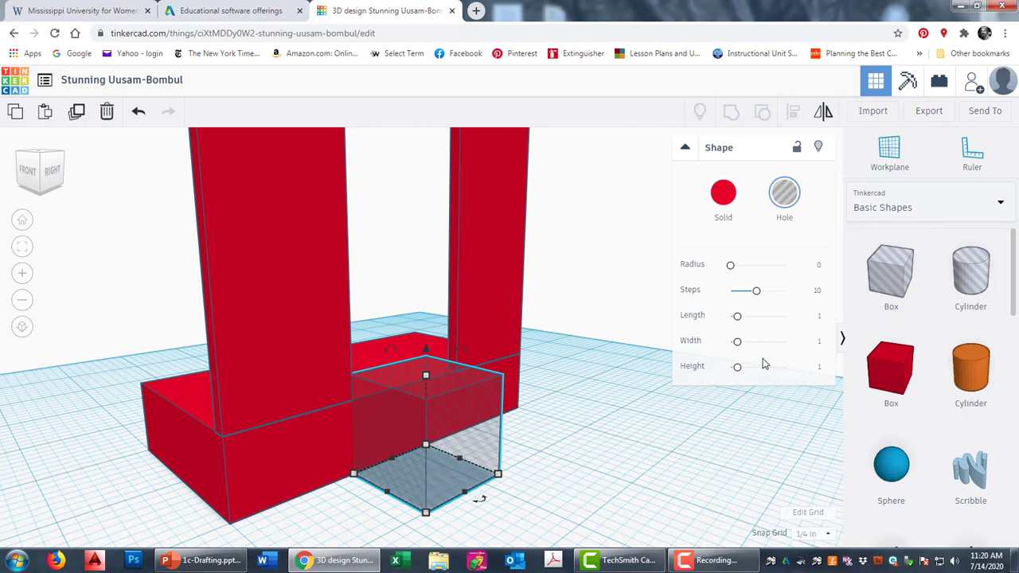
pyautogui.click(729, 199)
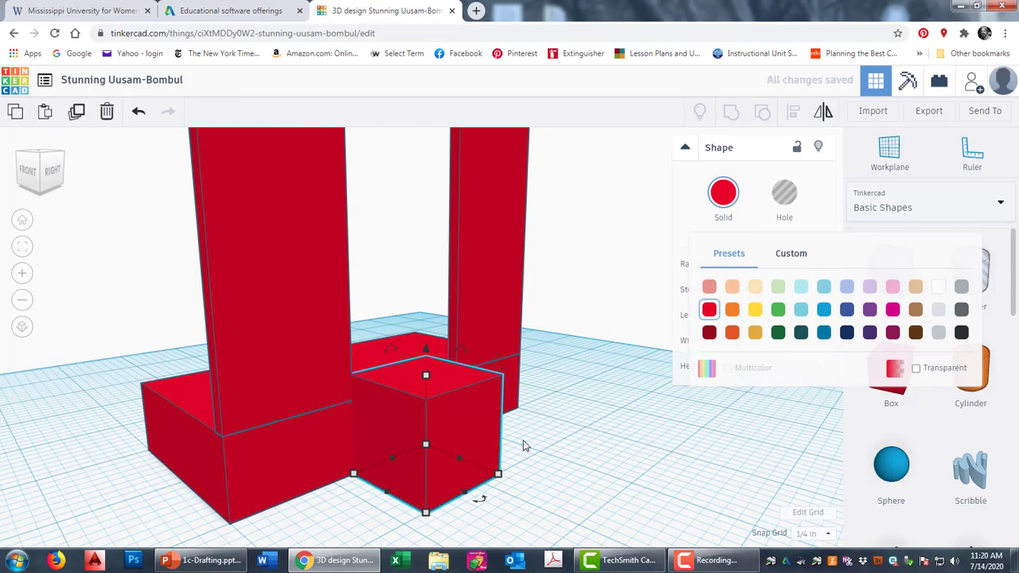
pyautogui.click(784, 193)
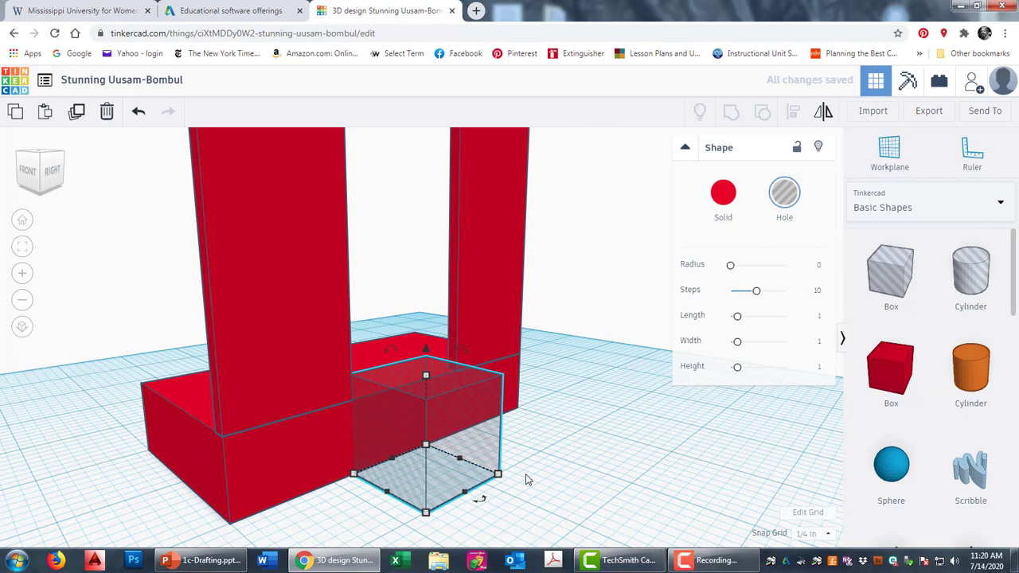
# - Resize the hole box against the base's long side to 1½ long, ½ deep and ½ high, and deselect it
pyautogui.moveTo(498, 475); pyautogui.dragTo(531, 465)
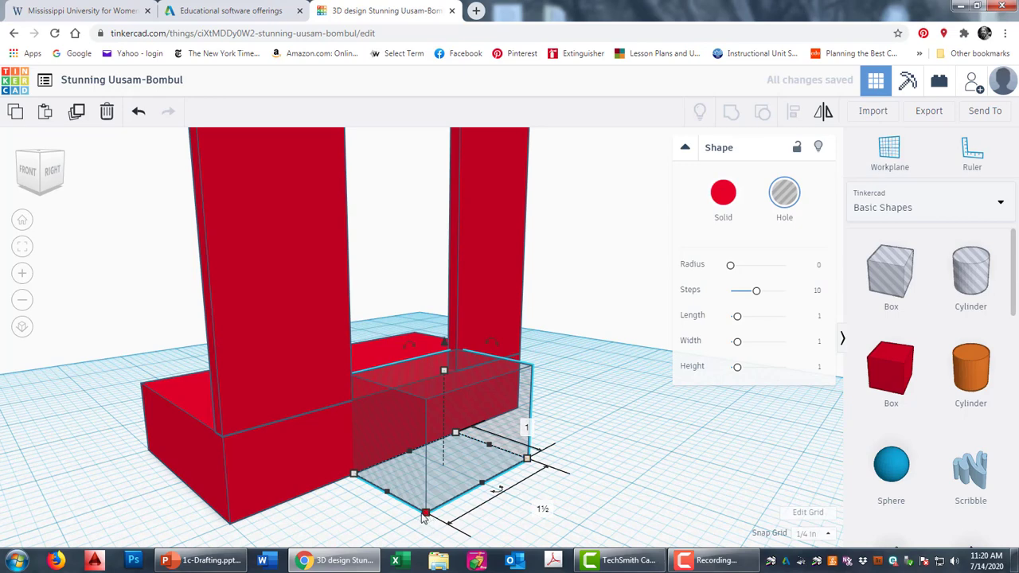
pyautogui.moveTo(426, 514); pyautogui.dragTo(386, 494)
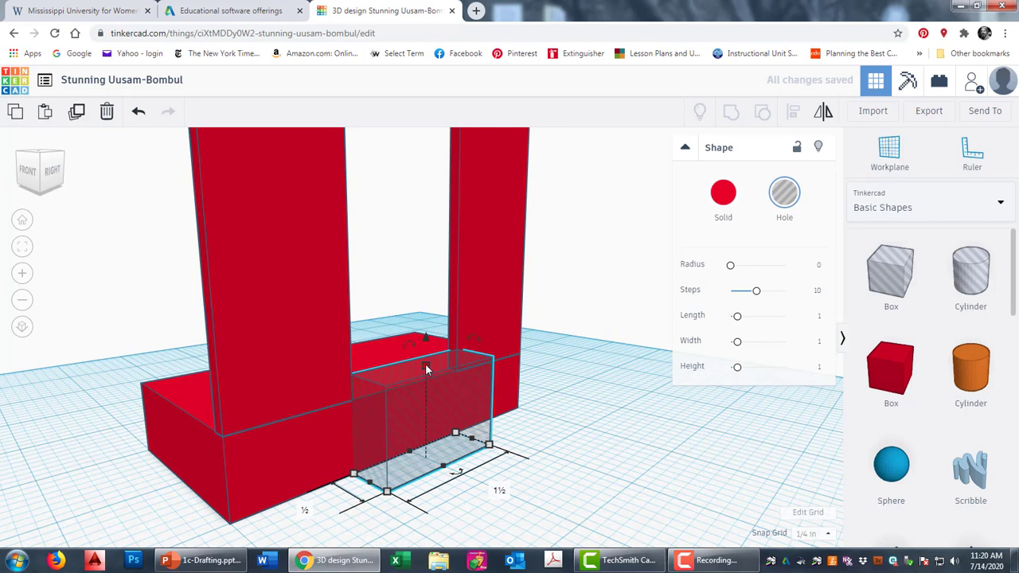
pyautogui.moveTo(426, 369); pyautogui.dragTo(424, 412)
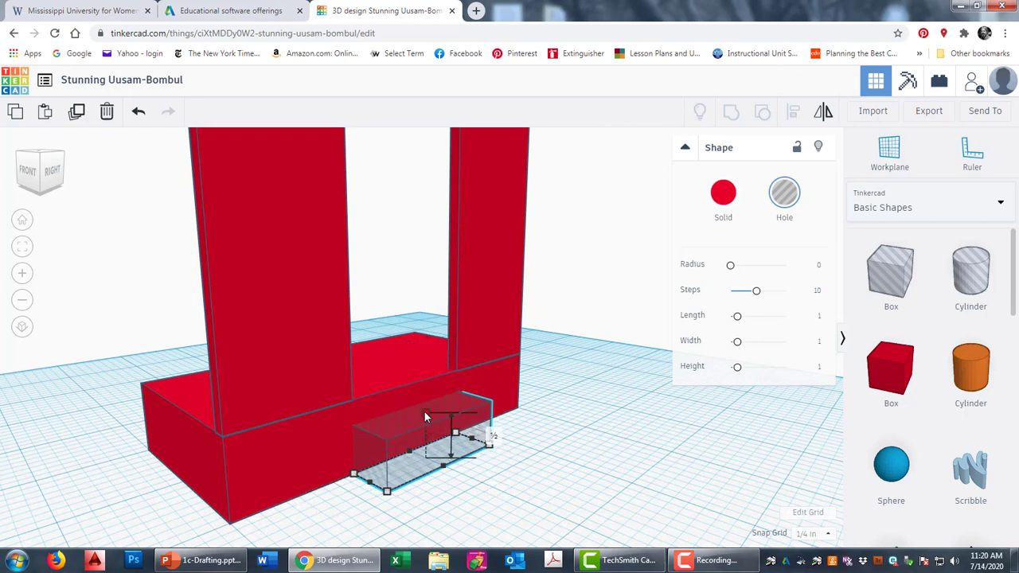
pyautogui.click(573, 457)
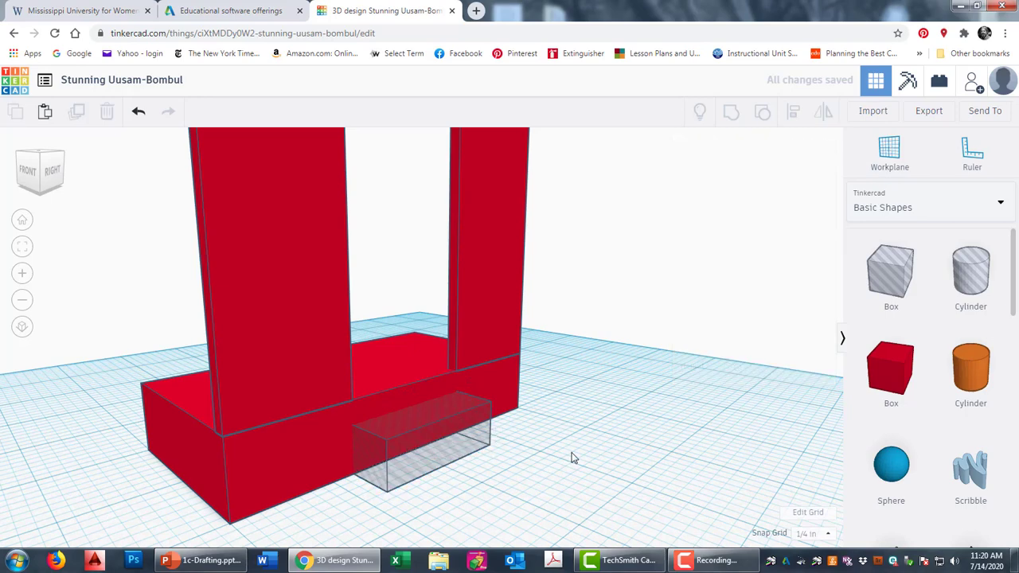
pyautogui.click(422, 448)
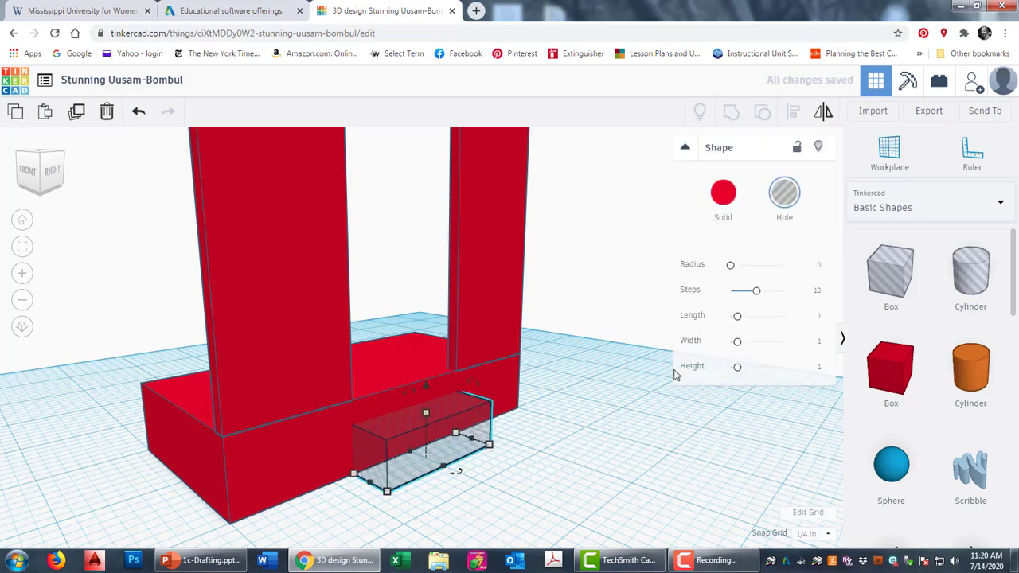
pyautogui.click(766, 439)
# - Place a second hole Box in front of the first and resize it to 1½ long, about ½ deep and ¼ high
pyautogui.click(892, 255)
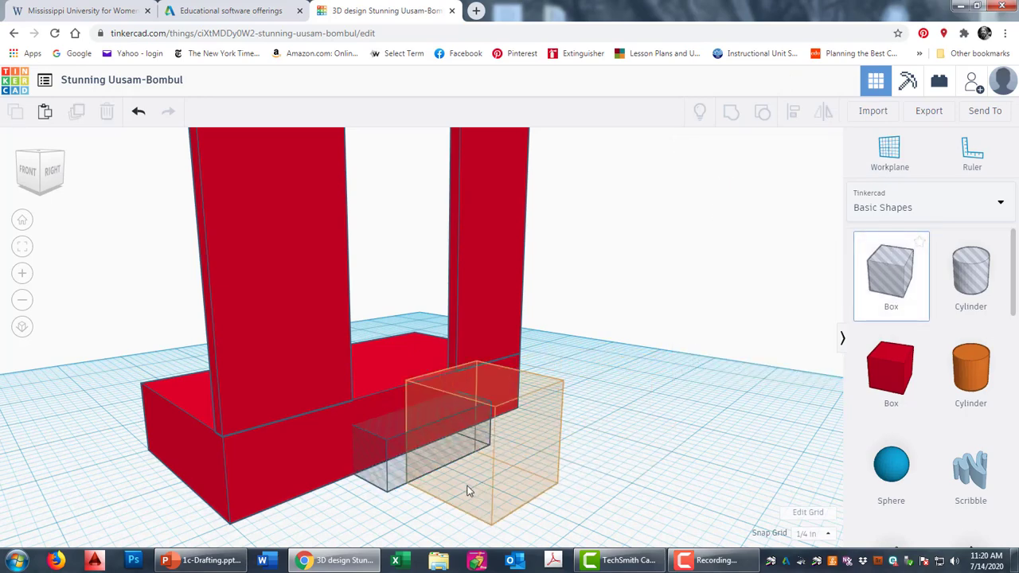
pyautogui.click(462, 484)
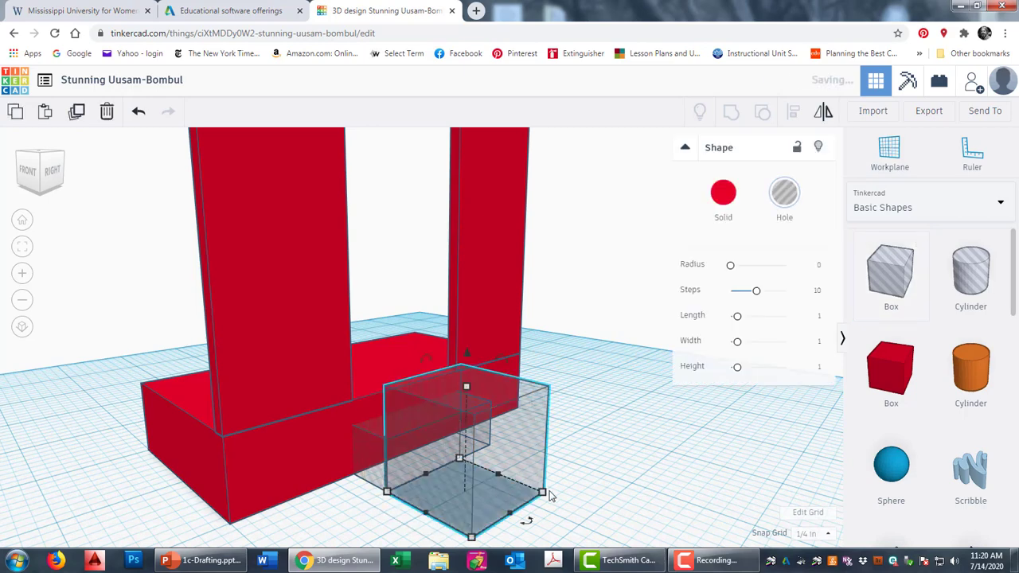
pyautogui.moveTo(565, 490)
pyautogui.mouseDown()
pyautogui.moveTo(587, 470)
pyautogui.moveTo(567, 478)
pyautogui.mouseUp()
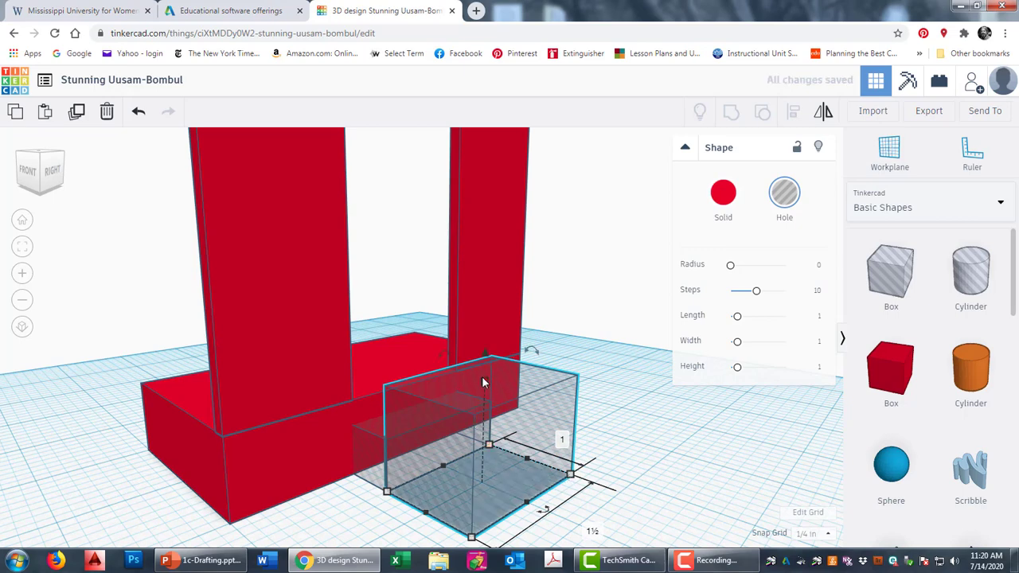
pyautogui.moveTo(487, 387); pyautogui.dragTo(483, 460)
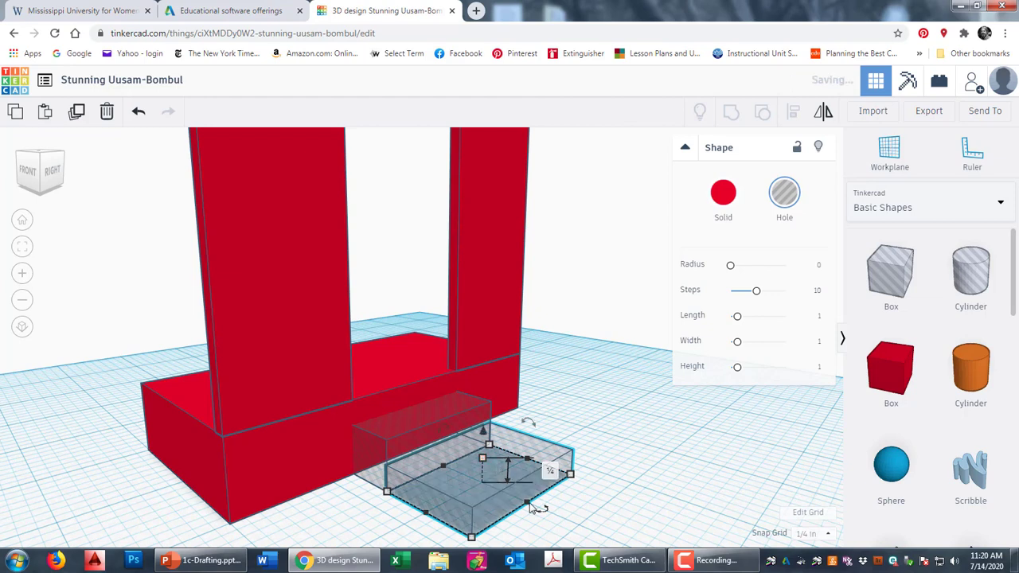
pyautogui.moveTo(470, 537); pyautogui.dragTo(427, 514)
pyautogui.click(598, 438)
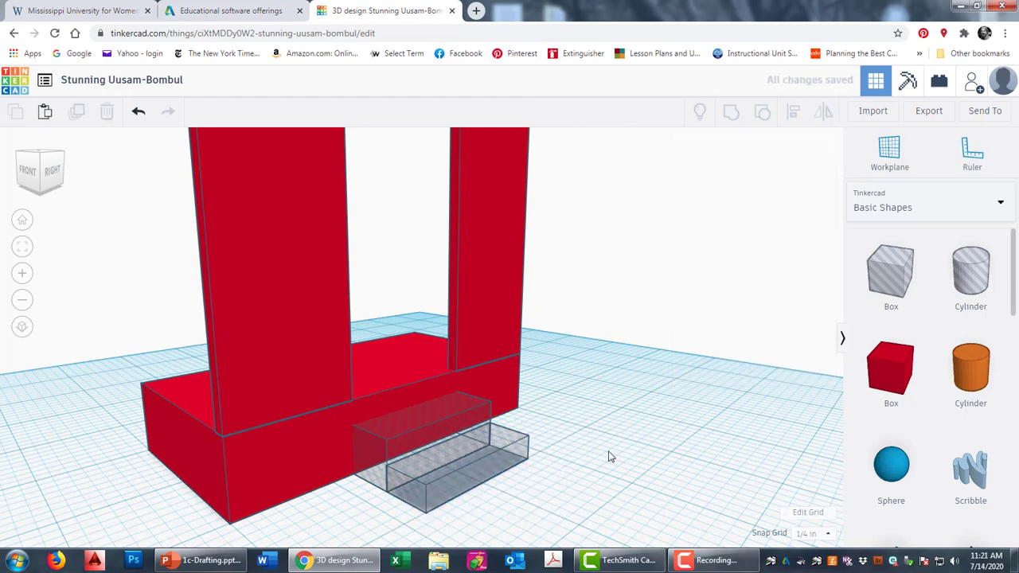
# - Select both hole boxes in front of the base and turn them into red solids as two stair steps
pyautogui.click(457, 472)
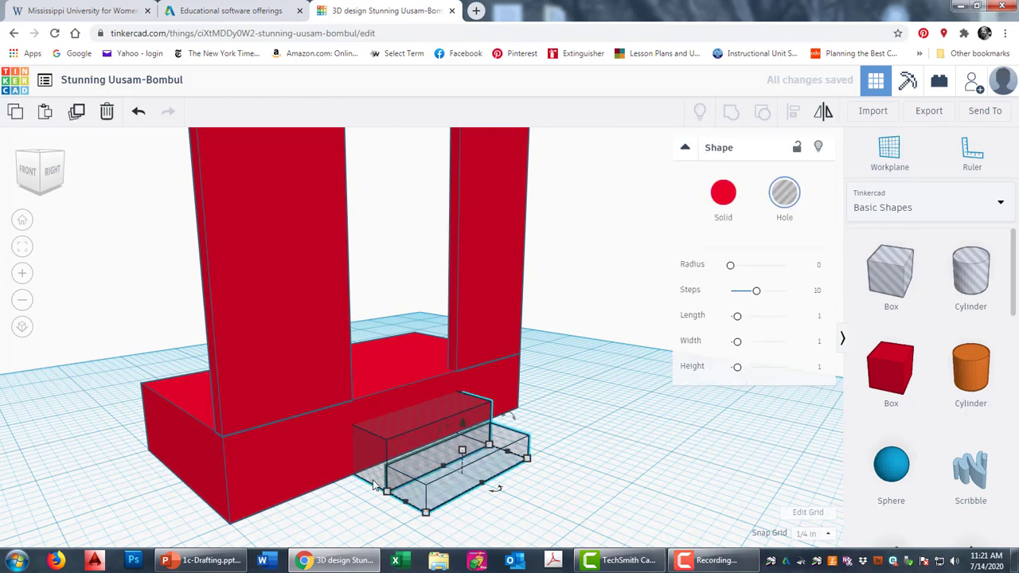
pyautogui.keyDown('shift'); pyautogui.click(371, 458); pyautogui.keyUp('shift')
pyautogui.click(722, 195)
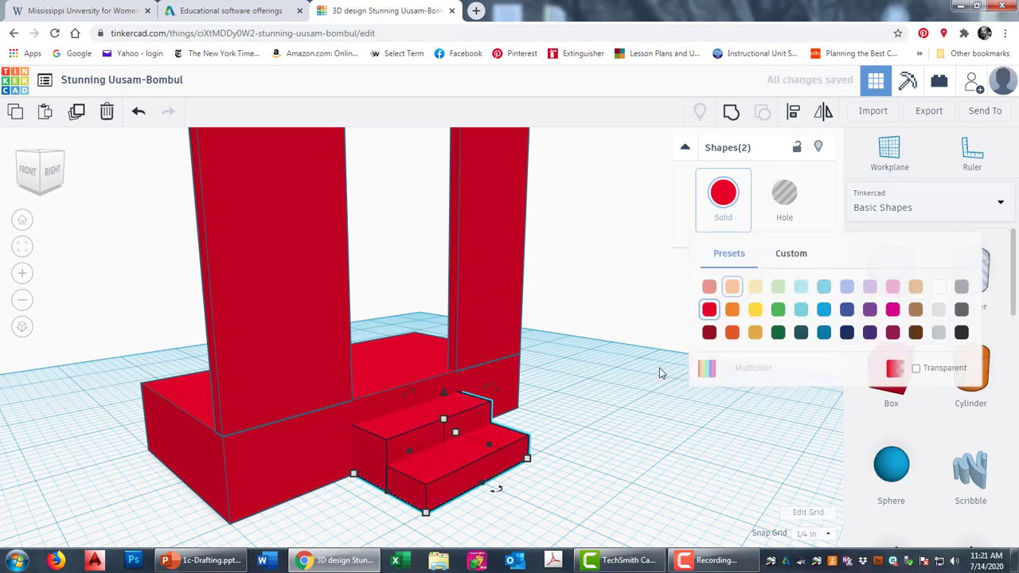
pyautogui.click(520, 480)
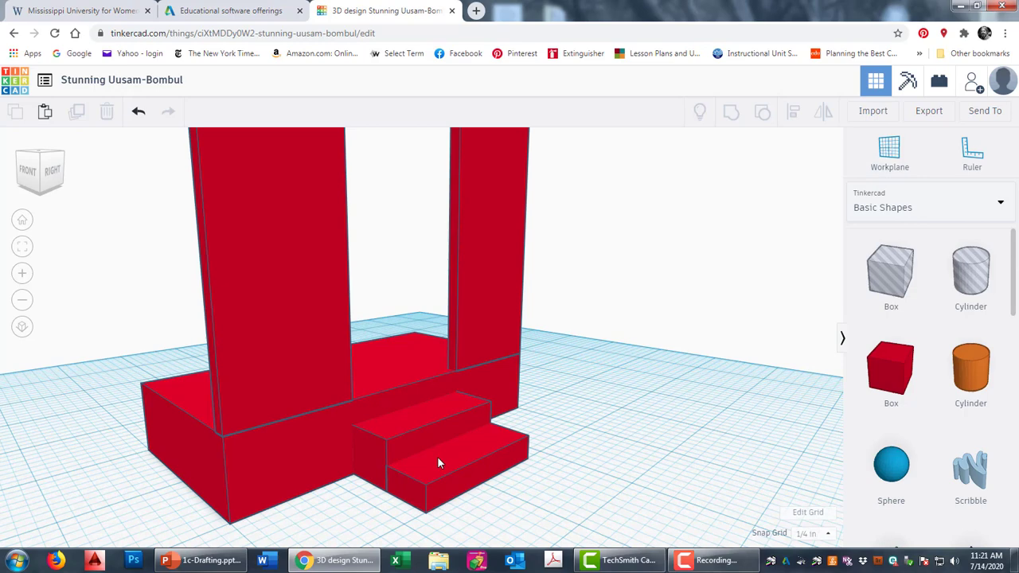
# - Examine the whole model with its door opening and stairs from different distances and a higher angle
pyautogui.scroll(-3, 438, 455)
pyautogui.scroll(3, 439, 462)
pyautogui.scroll(-3, 553, 511)
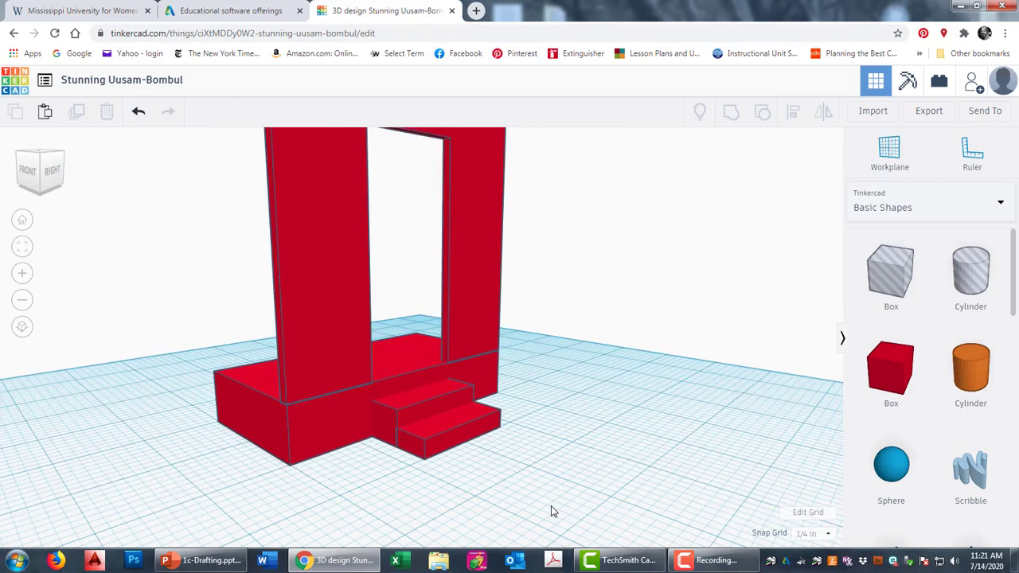
pyautogui.scroll(-1, 593, 482)
pyautogui.scroll(-1, 583, 493)
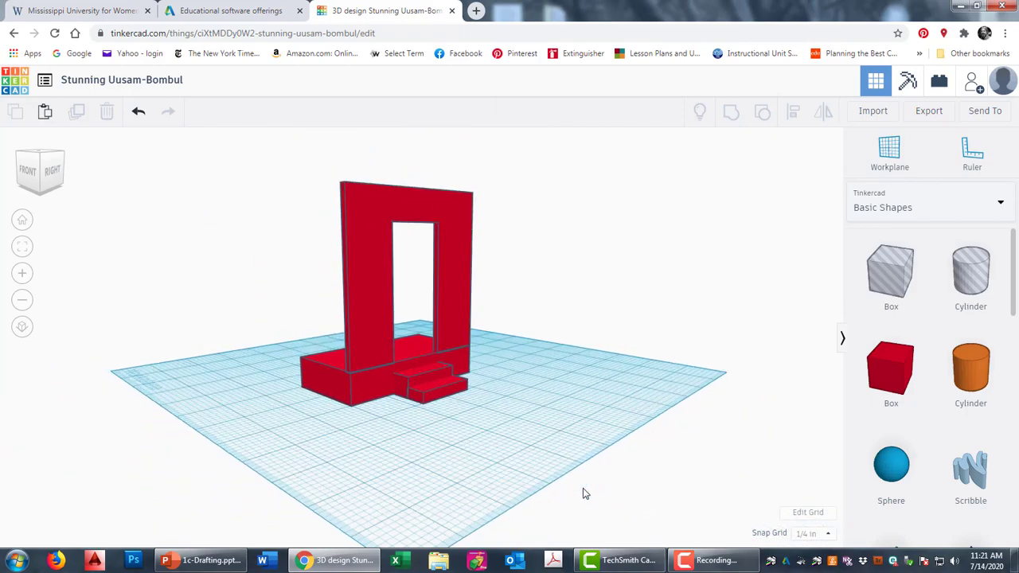
pyautogui.scroll(3, 627, 469)
pyautogui.scroll(-3, 527, 403)
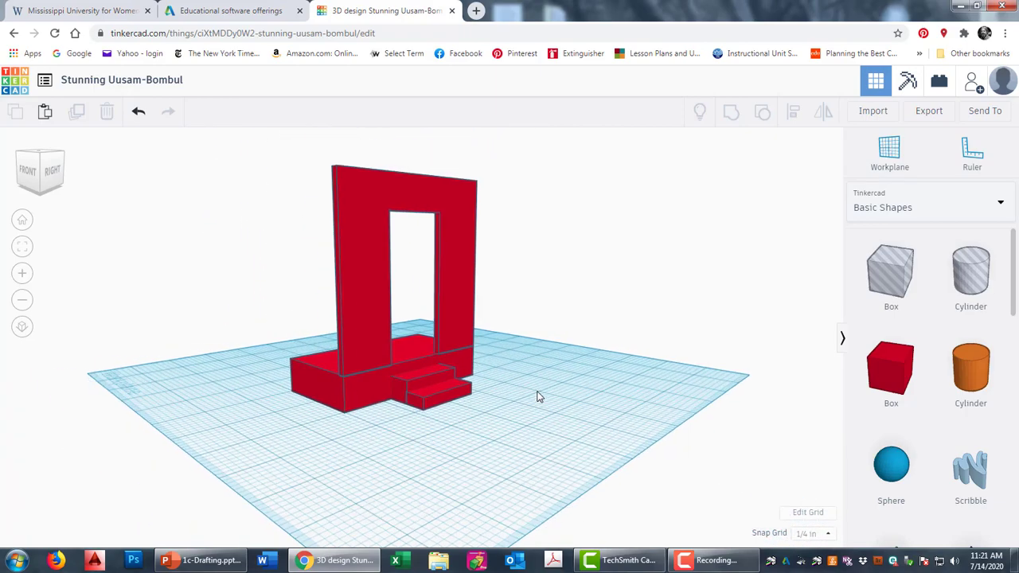
pyautogui.moveTo(533, 385); pyautogui.dragTo(501, 403, button='right')
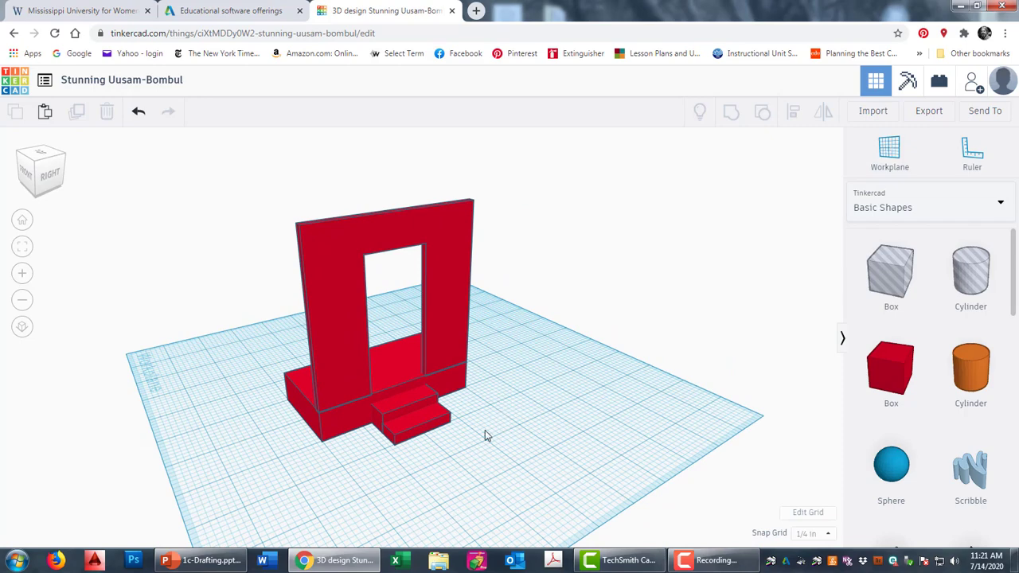
pyautogui.scroll(-3, 487, 434)
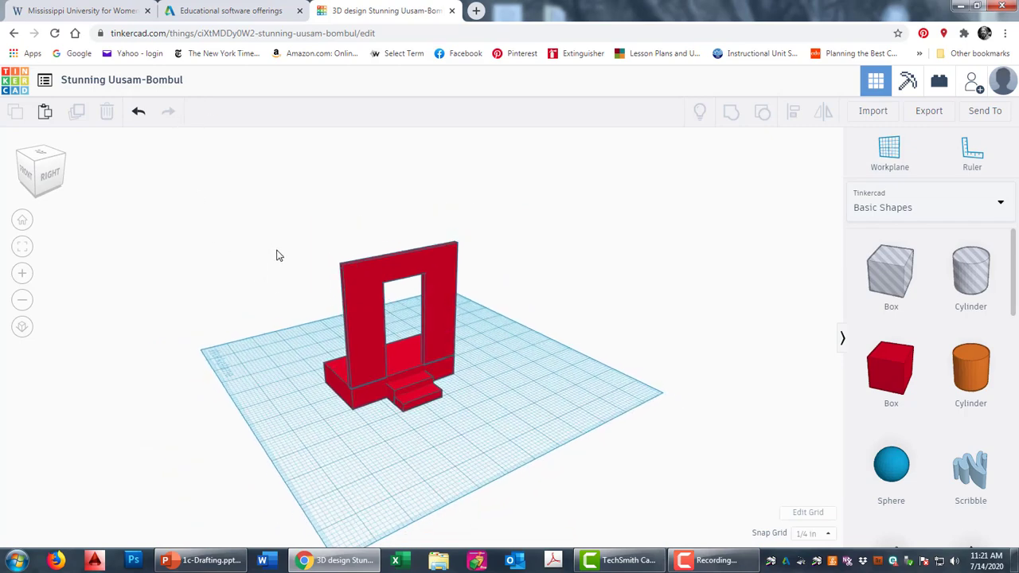
# - Window-select the base, panel and both stair steps, group them into one shape, and deselect it
pyautogui.moveTo(276, 252); pyautogui.dragTo(497, 435)
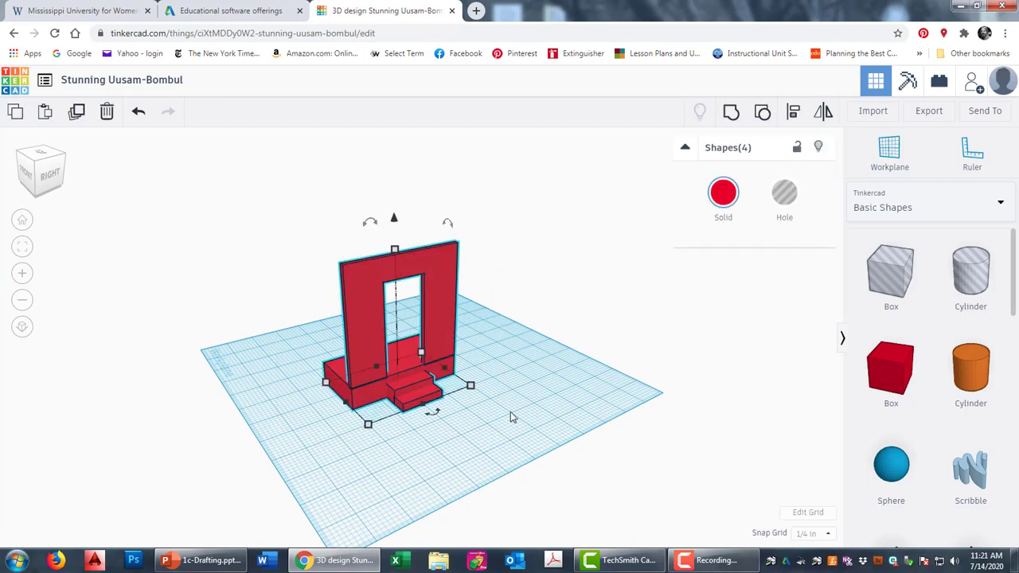
pyautogui.click(731, 115)
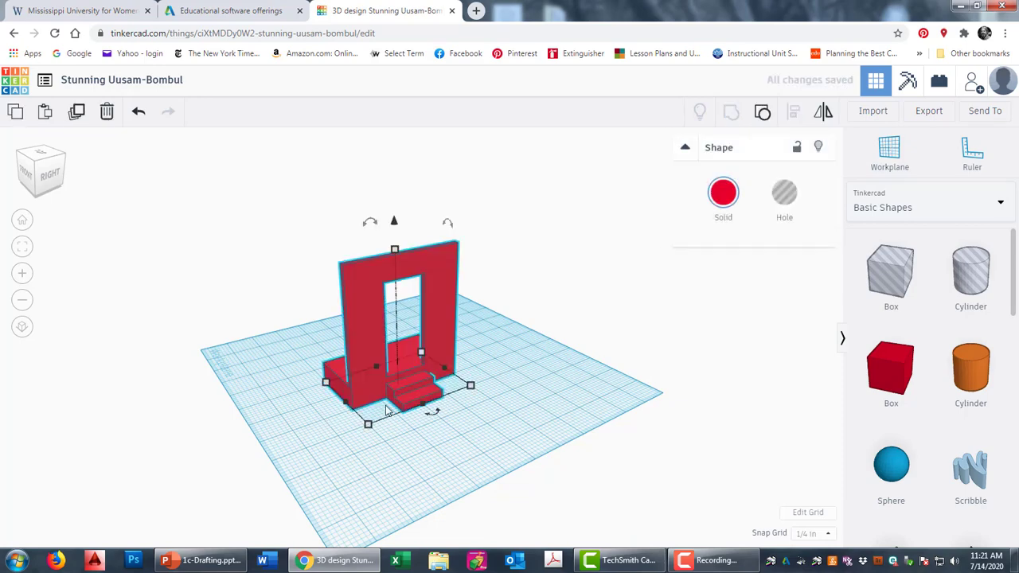
pyautogui.scroll(1, 409, 406)
pyautogui.moveTo(409, 406); pyautogui.dragTo(611, 434, button='right')
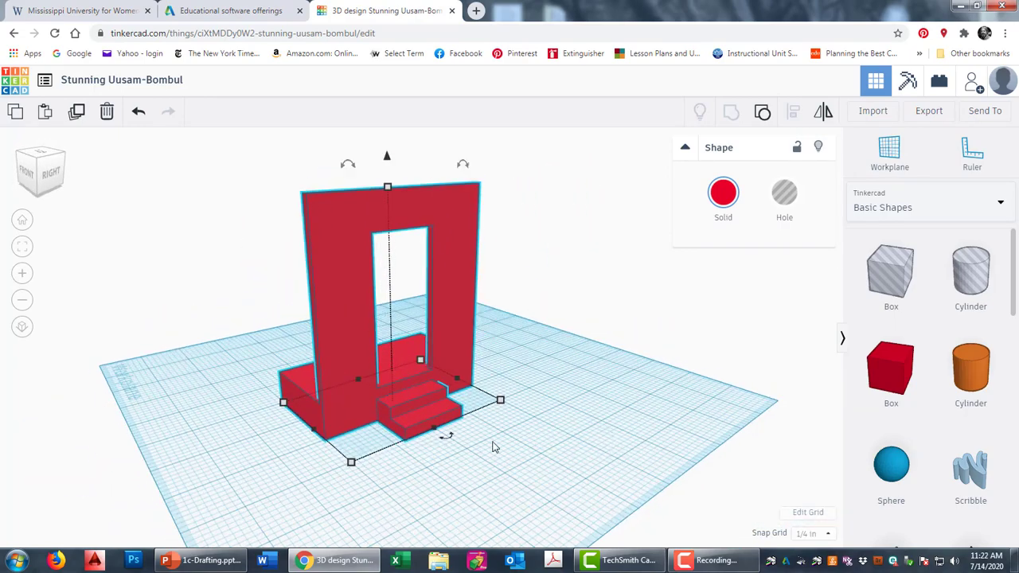
pyautogui.click(625, 411)
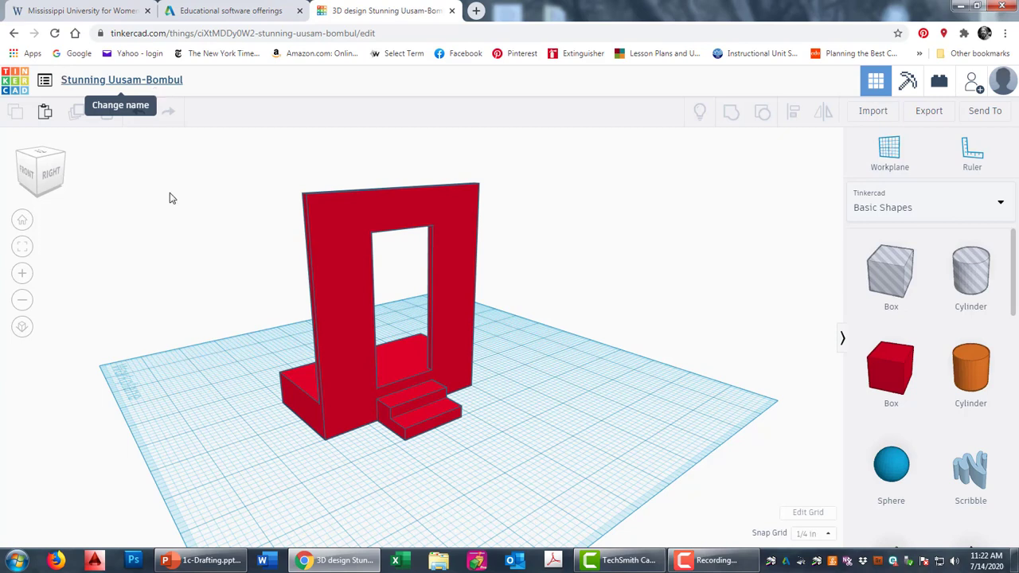
# - Rename the design as "platform and flat exercise"
pyautogui.click(103, 81)
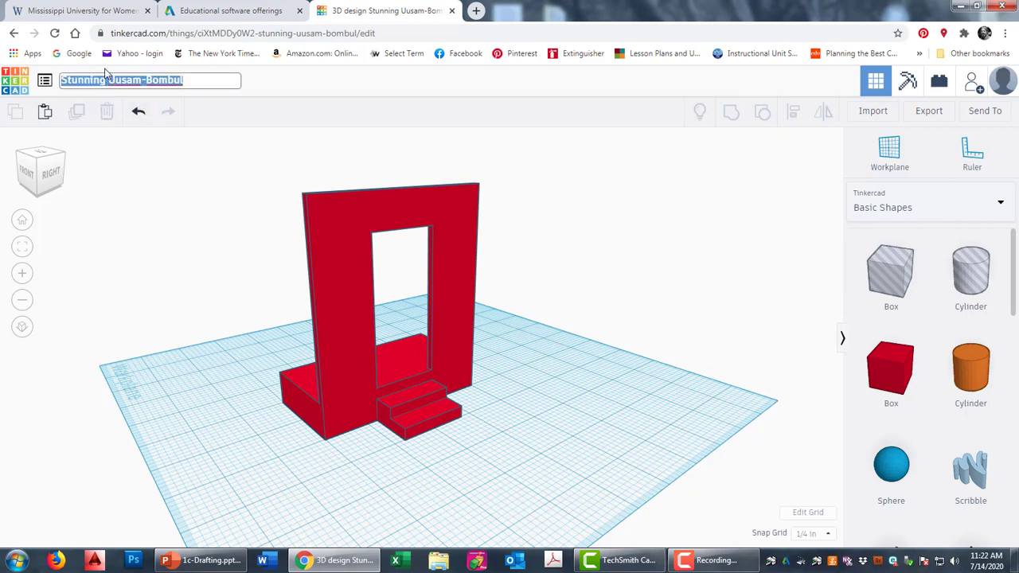
pyautogui.write('pl')
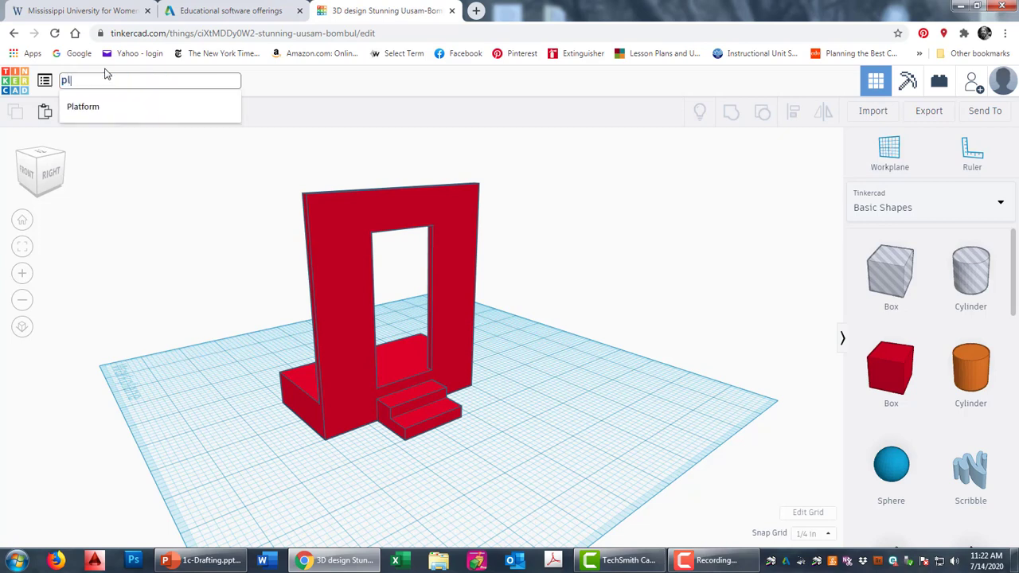
pyautogui.write('atform')
pyautogui.press('Return')
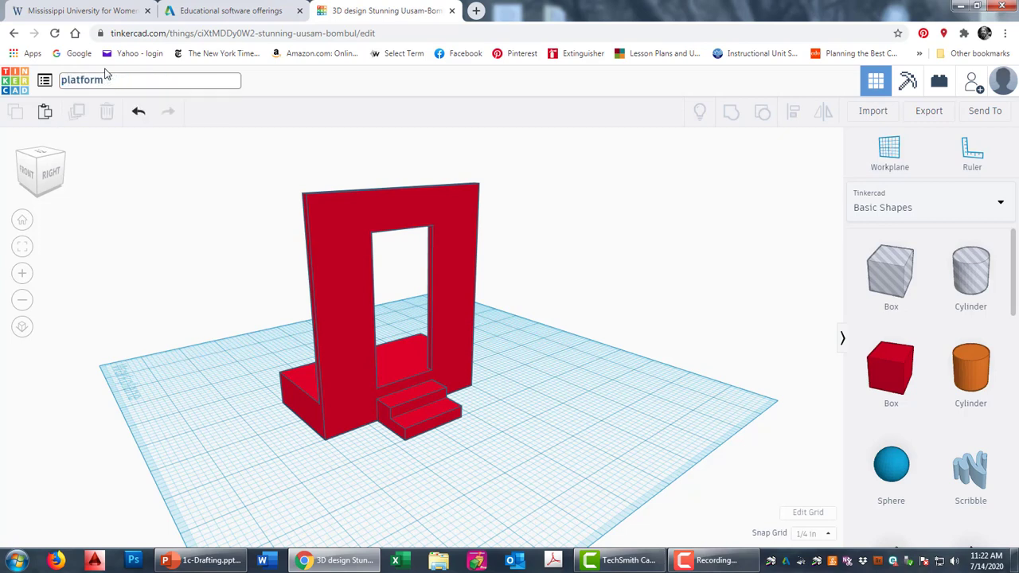
pyautogui.write('and flat exercise')
pyautogui.press('Return')
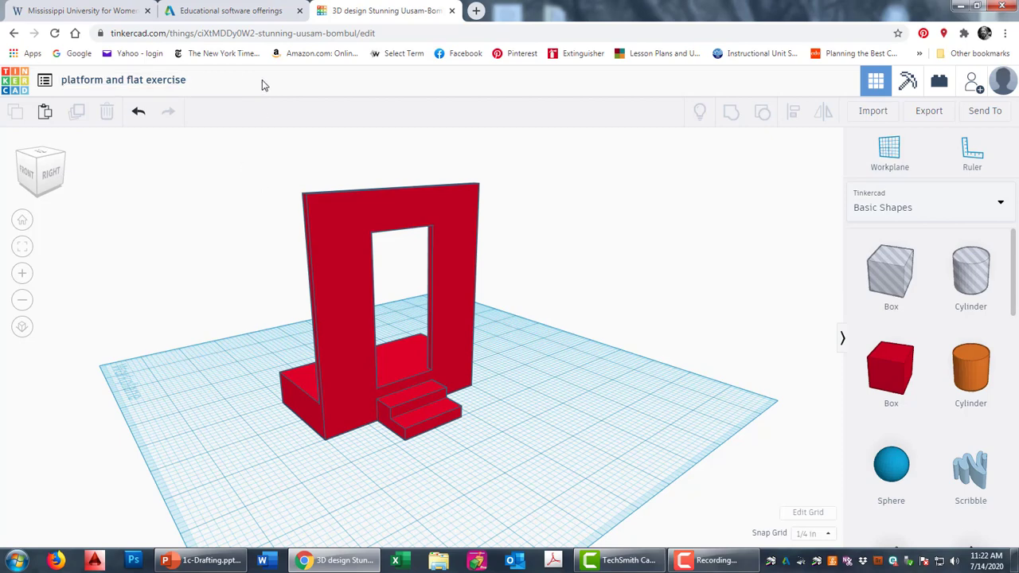
# - Return to the dashboard, view the options of the "platform and flat exercise" design, and reopen it for editing
pyautogui.moveTo(546, 302); pyautogui.dragTo(448, 222, button='right')
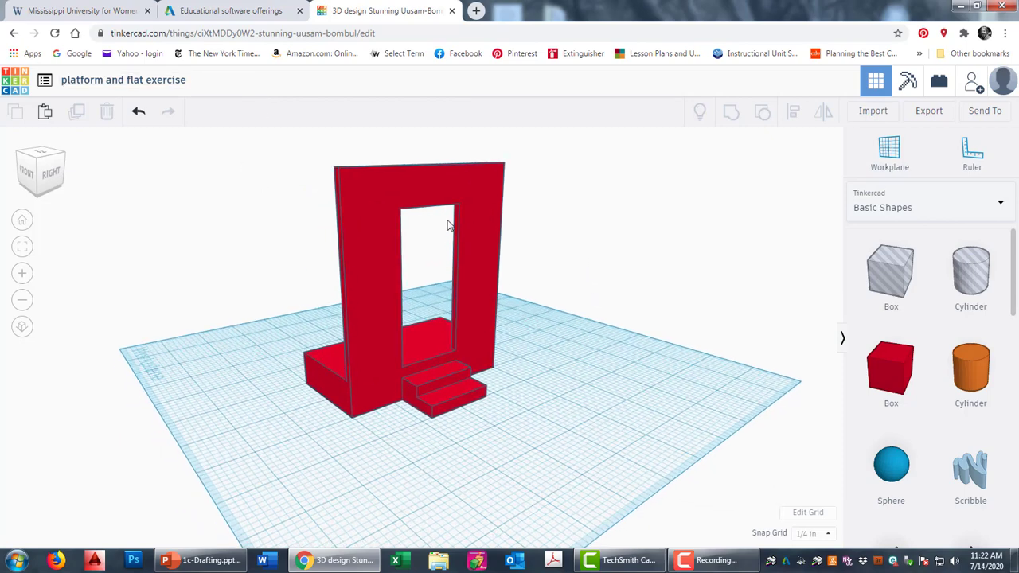
pyautogui.click(16, 86)
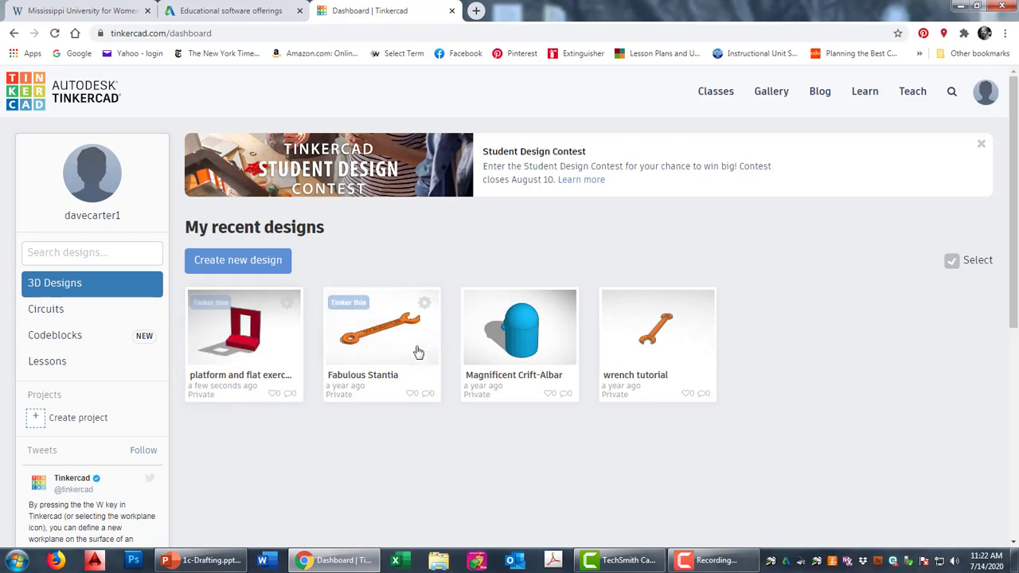
pyautogui.click(287, 304)
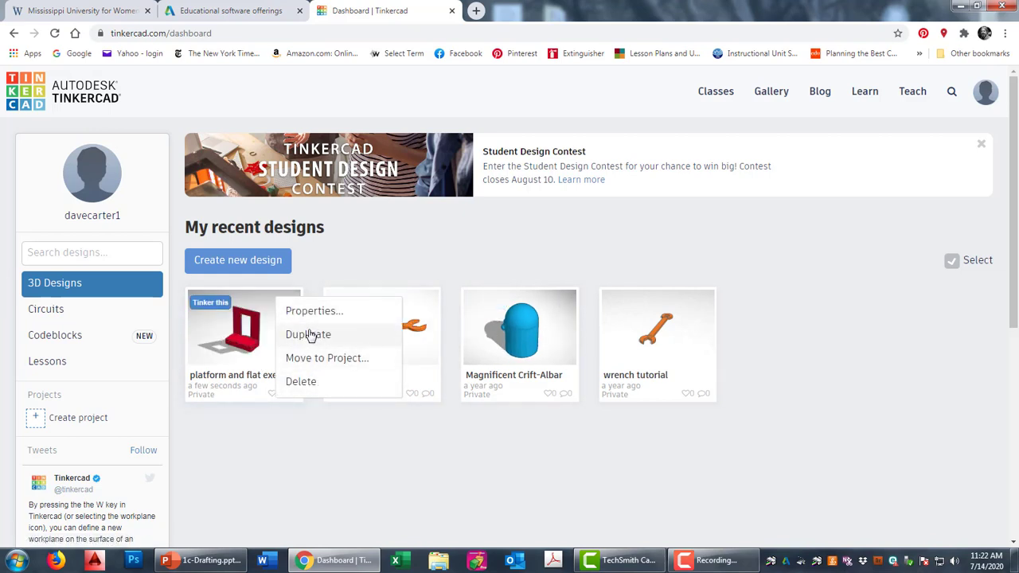
pyautogui.click(225, 303)
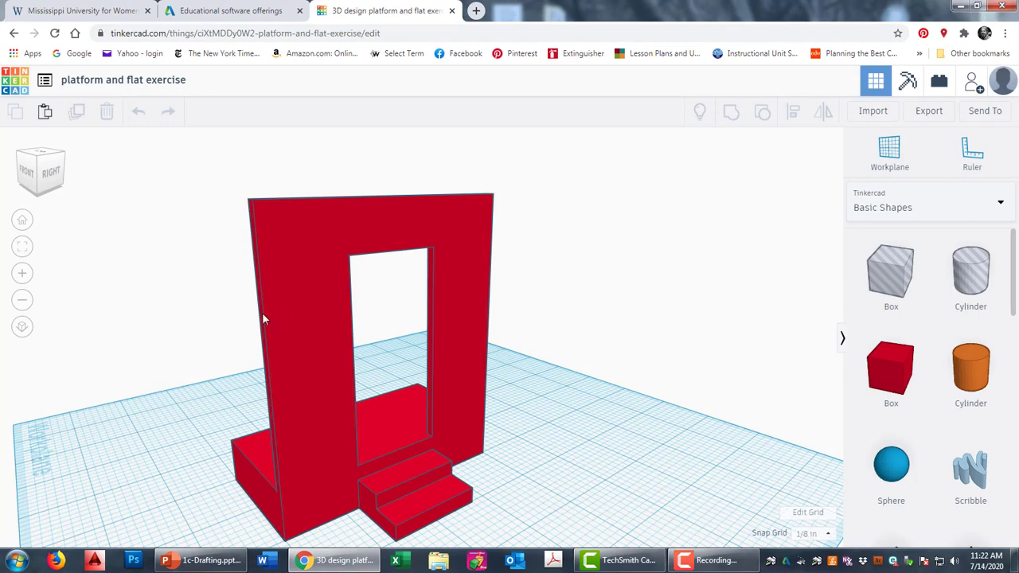
pyautogui.scroll(-1, 376, 407)
pyautogui.scroll(-2, 382, 418)
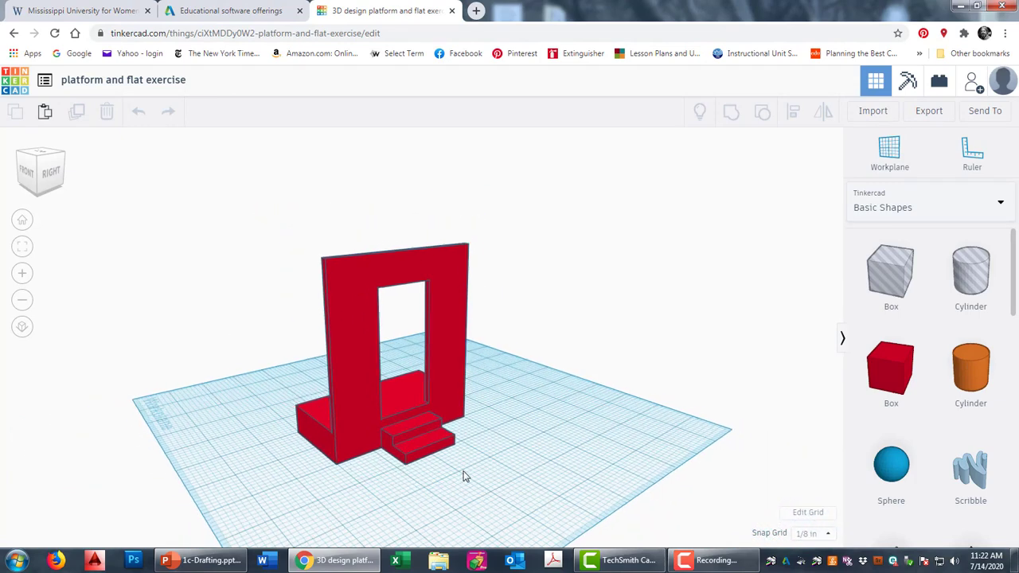
# - Move the grouped model slightly on the workplane, try resizing its footprint from a corner, and undo the resize
pyautogui.click(340, 440)
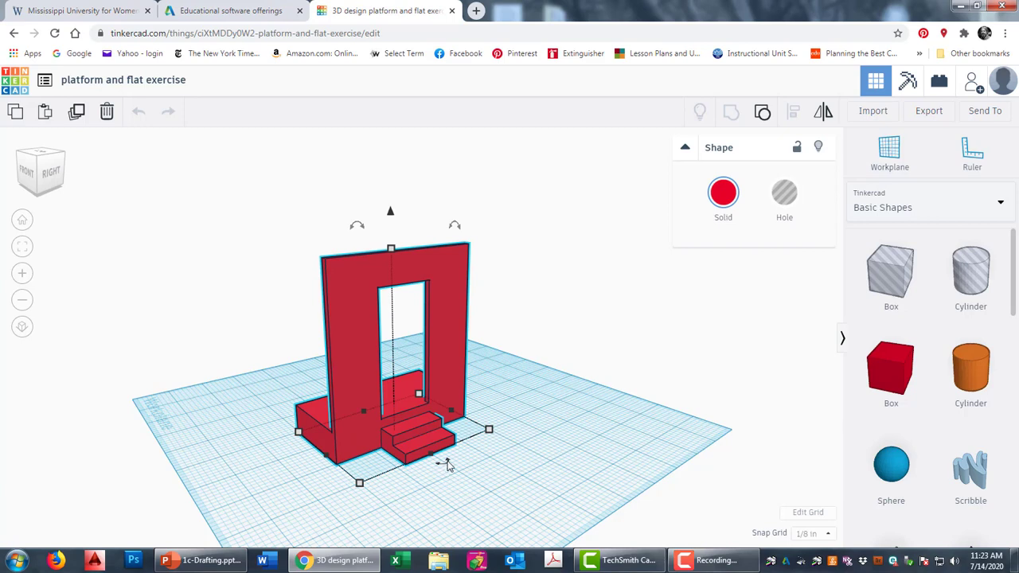
pyautogui.click(254, 477)
pyautogui.click(350, 419)
pyautogui.moveTo(369, 420); pyautogui.dragTo(346, 482)
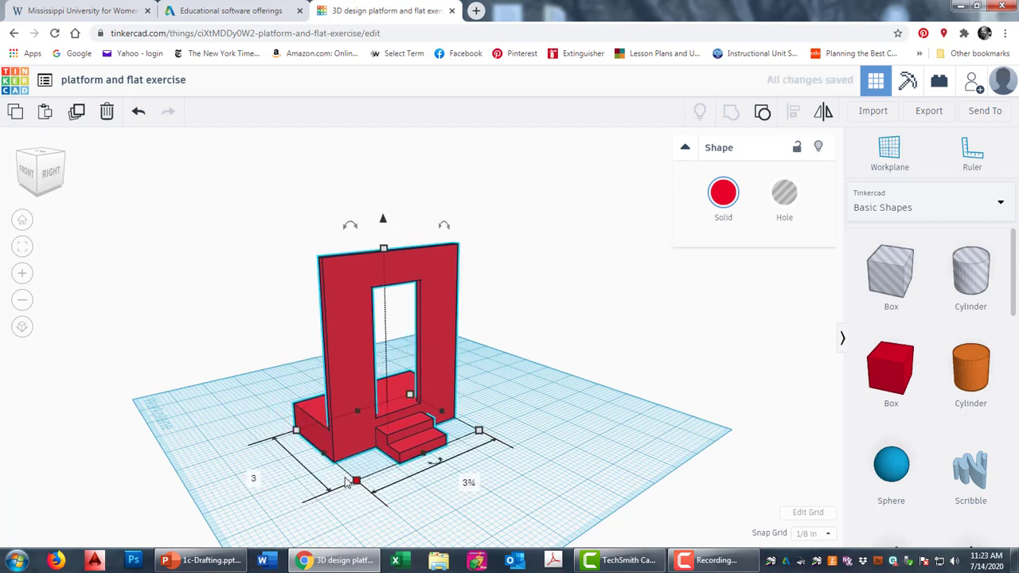
pyautogui.hotkey('ctrl', 'z')
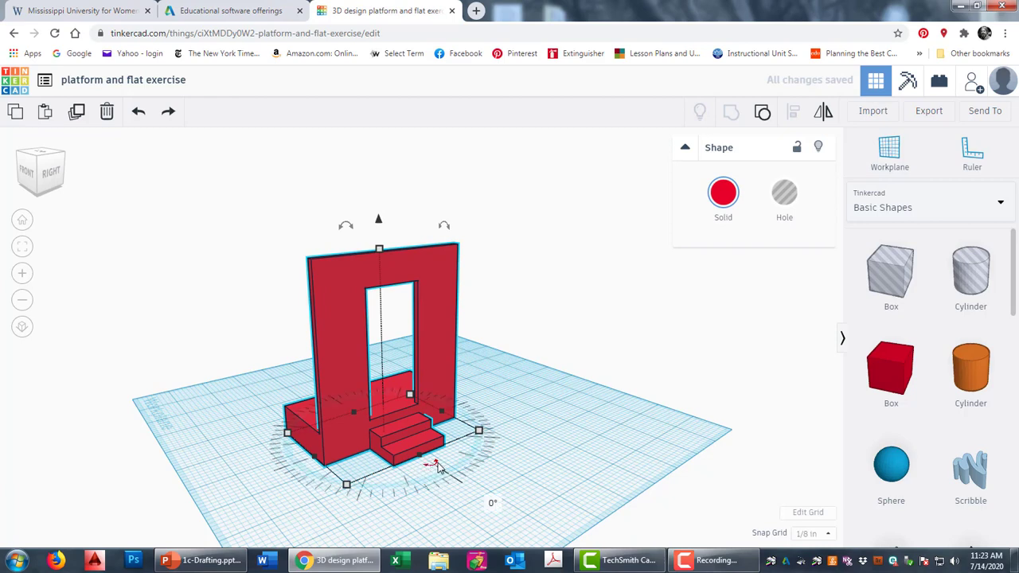
# - Try rotating the grouped model about its vertical axis and a horizontal axis, and deselect it
pyautogui.moveTo(431, 464); pyautogui.dragTo(453, 479)
pyautogui.moveTo(343, 224)
pyautogui.mouseDown()
pyautogui.moveTo(319, 241)
pyautogui.moveTo(292, 324)
pyautogui.moveTo(307, 417)
pyautogui.moveTo(498, 384)
pyautogui.moveTo(475, 265)
pyautogui.moveTo(334, 241)
pyautogui.mouseUp()
pyautogui.click(570, 409)
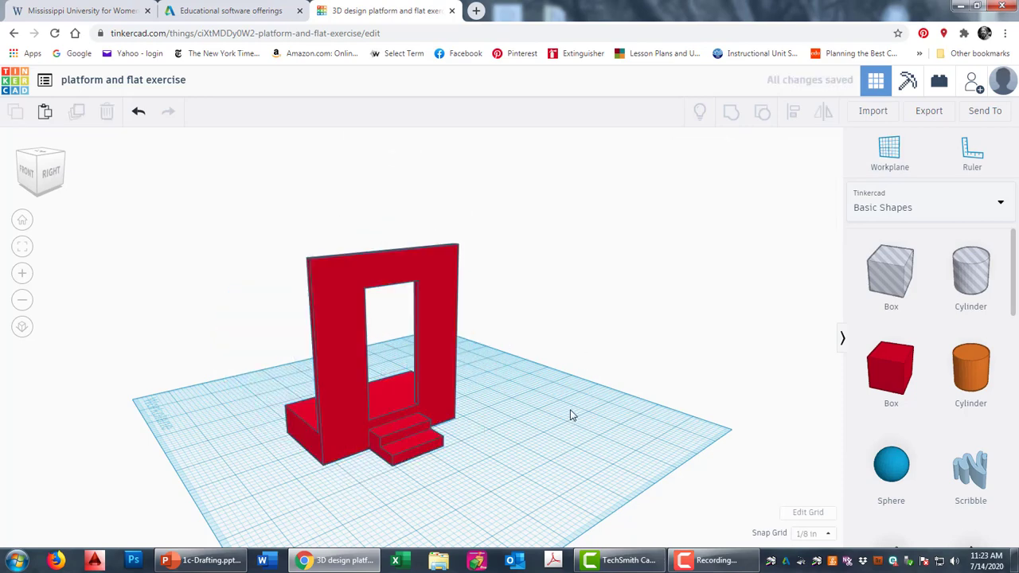
# - Review the download formats offered for exporting the design, and close the export options without downloading
pyautogui.scroll(-3, 570, 413)
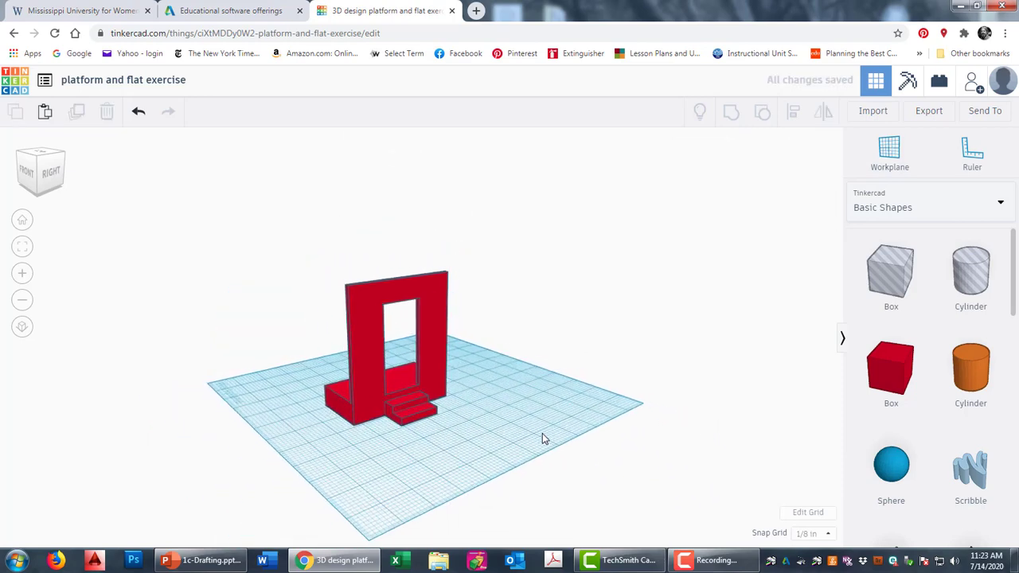
pyautogui.scroll(3, 405, 408)
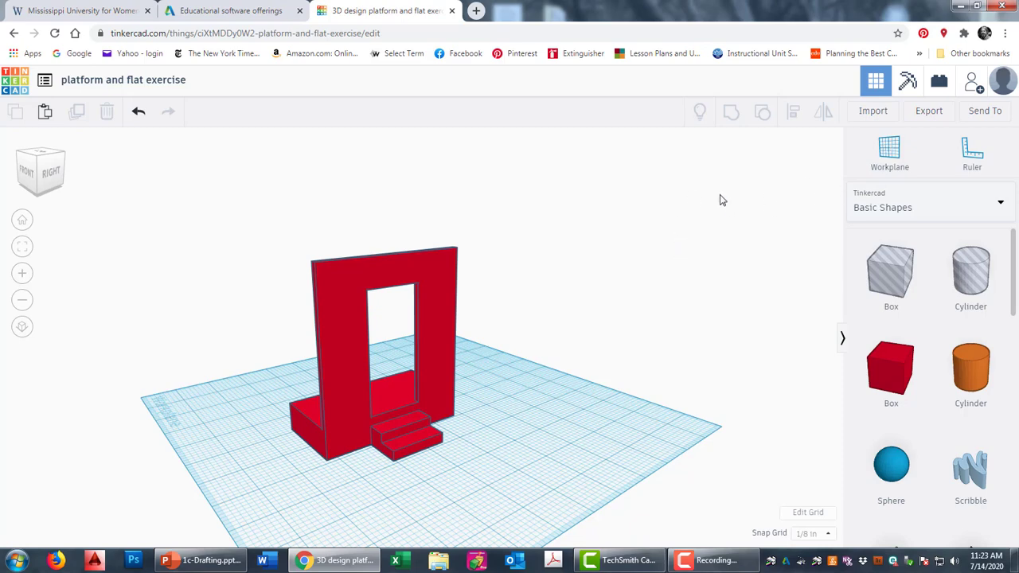
pyautogui.click(929, 113)
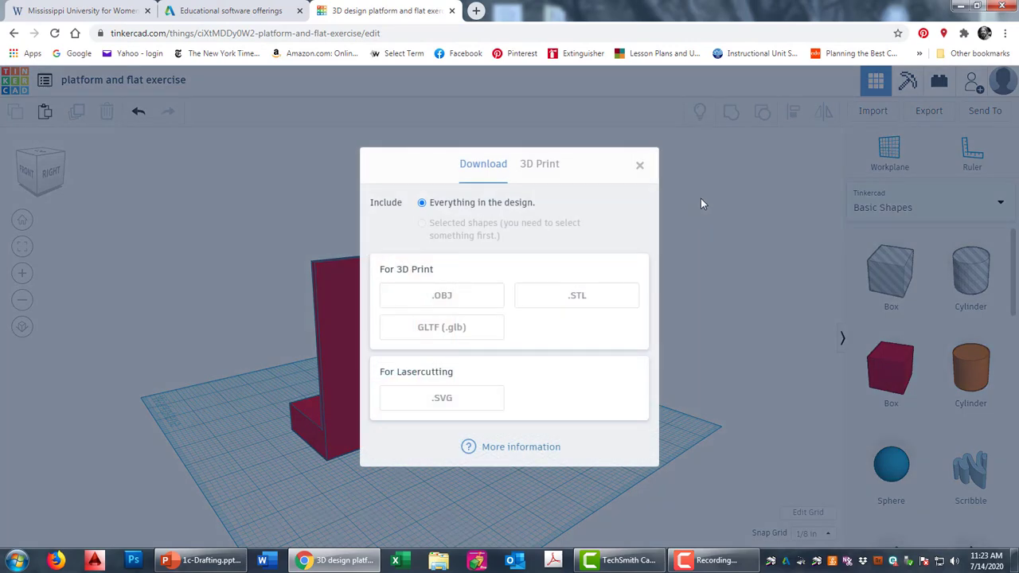
pyautogui.click(640, 166)
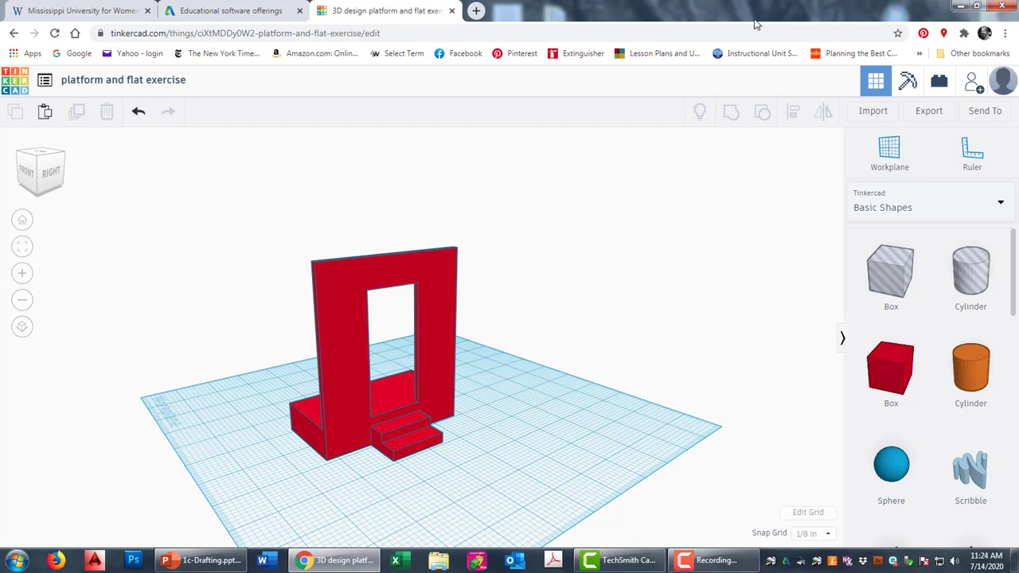
# - Export everything in the design as an .STL file, open the download in XYZware Pro, and dismiss the welcome window
pyautogui.click(925, 113)
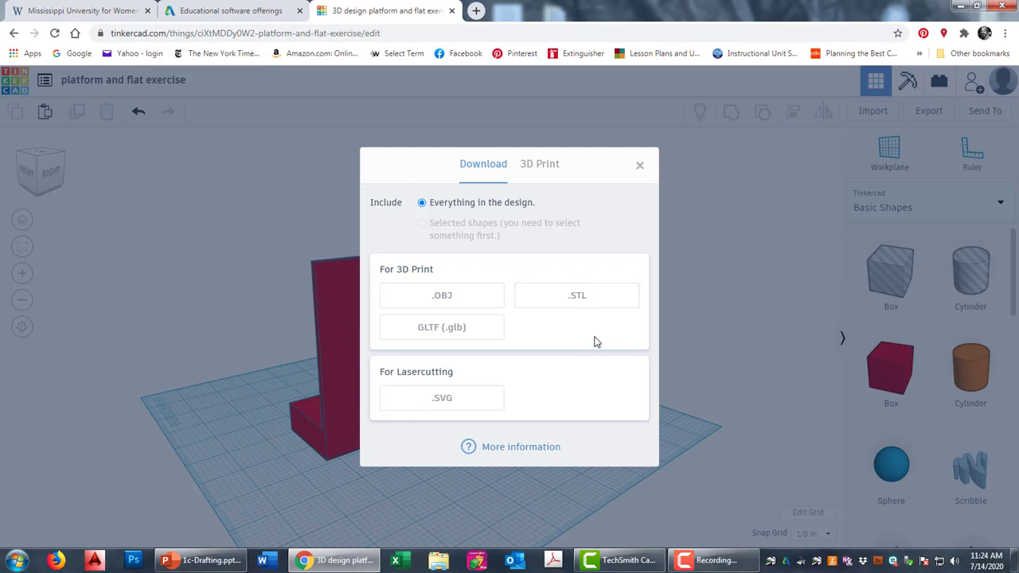
pyautogui.click(589, 289)
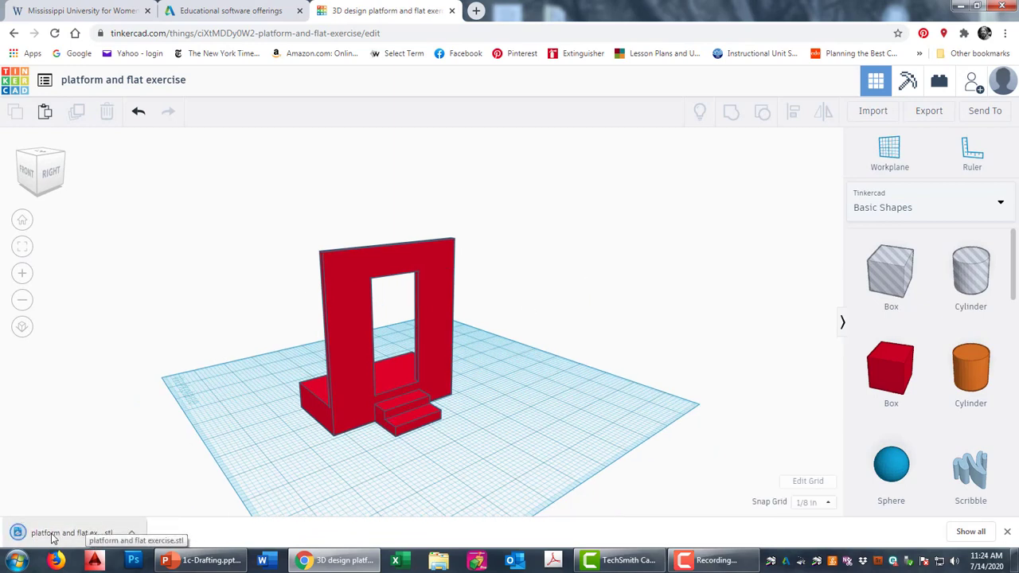
pyautogui.click(132, 540)
pyautogui.click(152, 450)
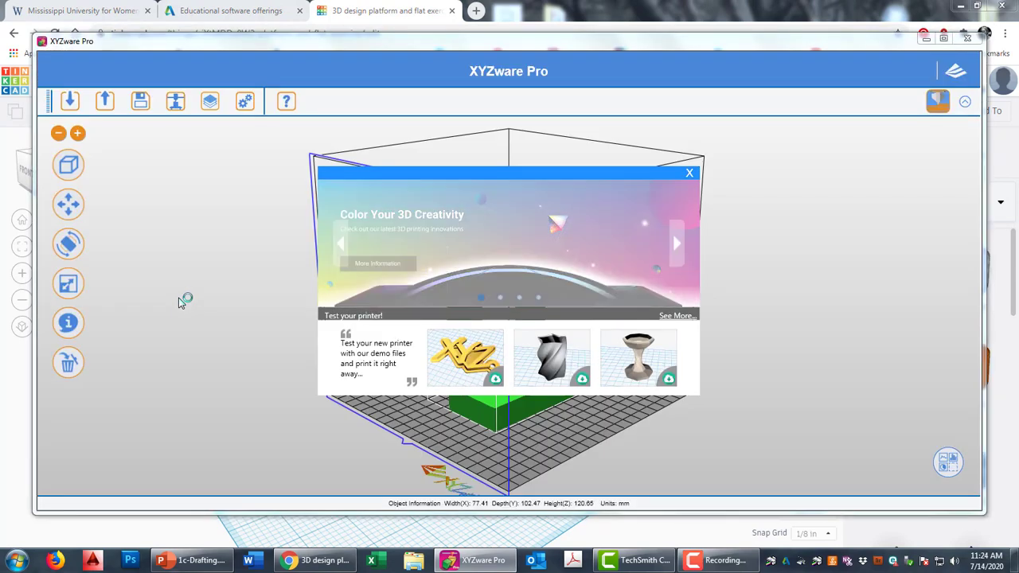
pyautogui.click(689, 173)
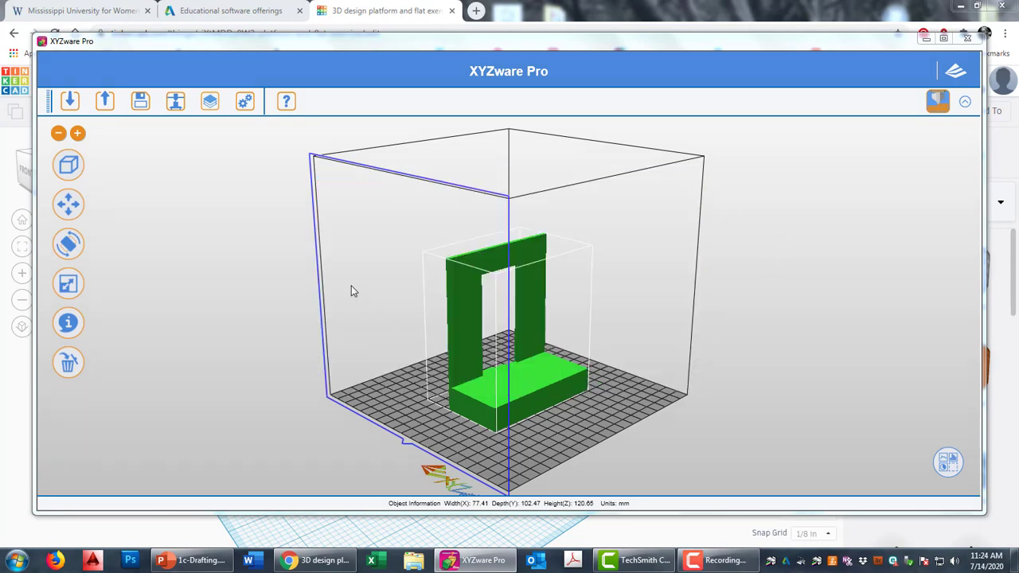
# - Examine the imported model on the print bed from several angles, and close XYZware Pro
pyautogui.moveTo(487, 402); pyautogui.dragTo(468, 436)
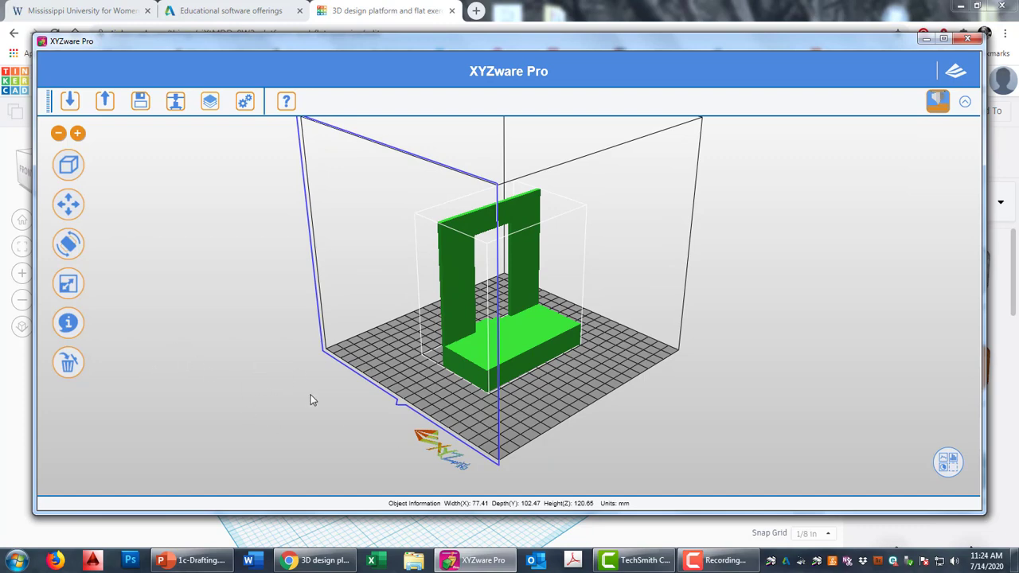
pyautogui.moveTo(301, 384); pyautogui.dragTo(387, 366)
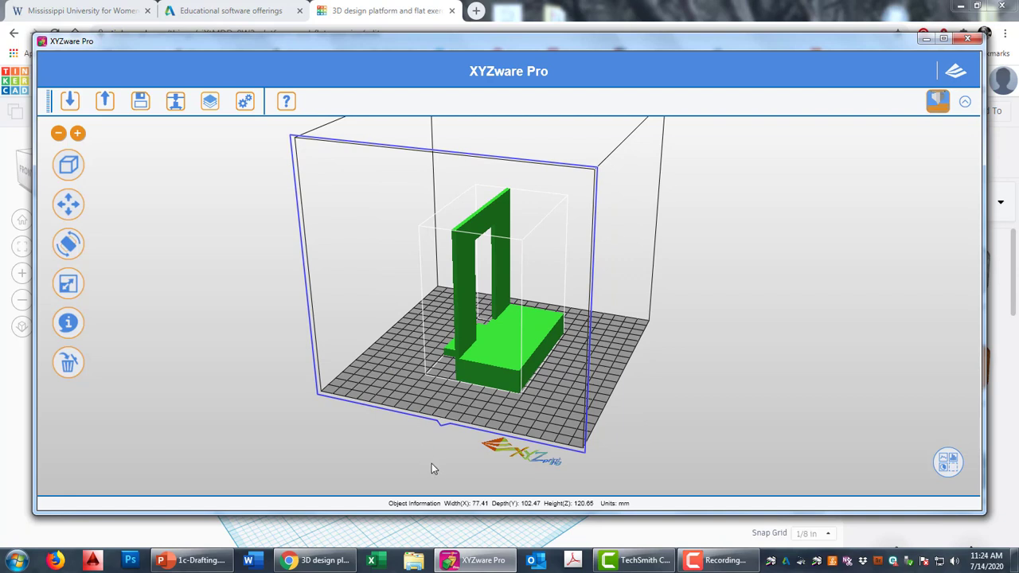
pyautogui.moveTo(432, 392); pyautogui.dragTo(404, 395)
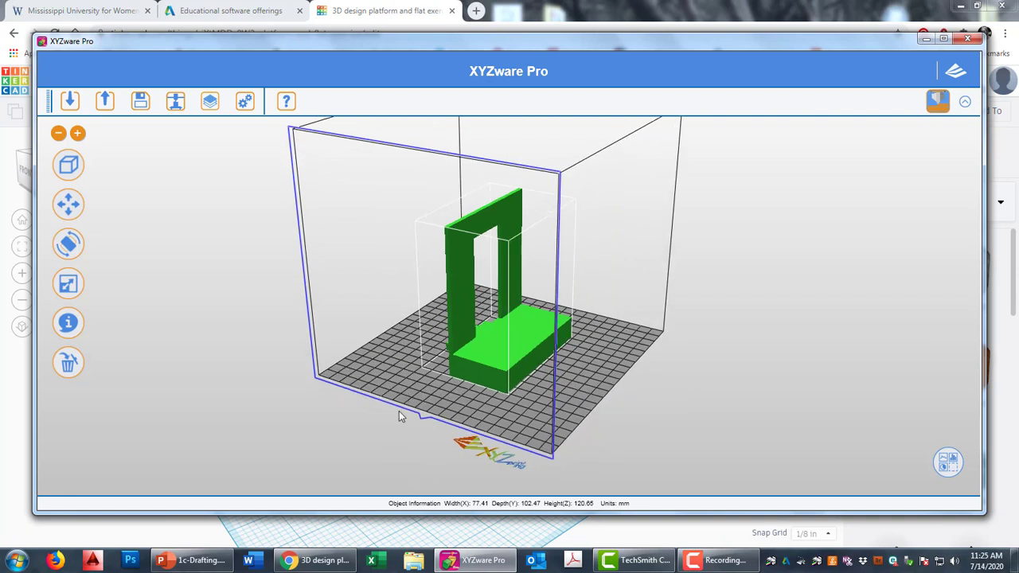
pyautogui.moveTo(400, 414); pyautogui.dragTo(426, 381)
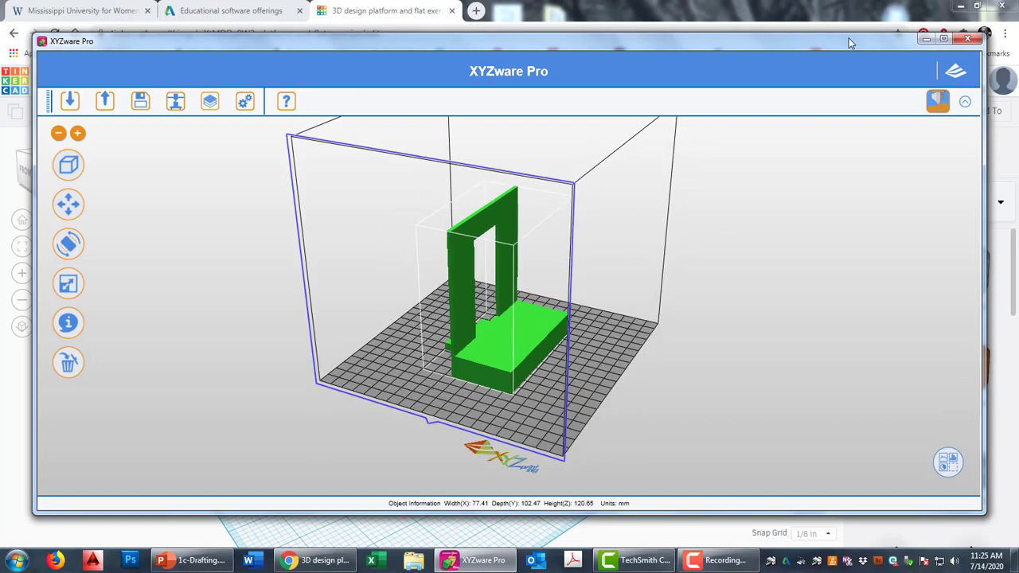
pyautogui.moveTo(859, 41); pyautogui.dragTo(831, 41)
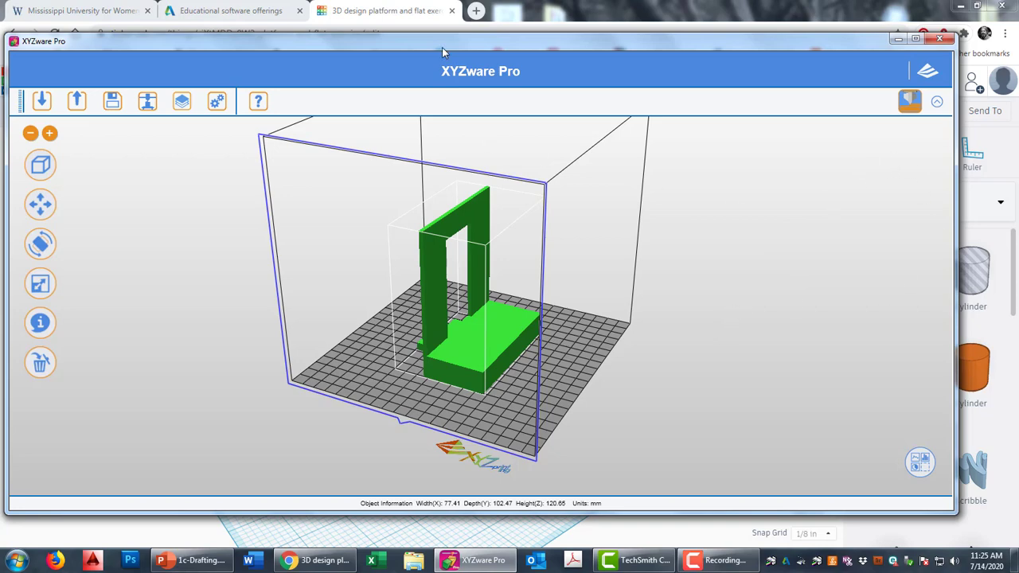
pyautogui.click(940, 38)
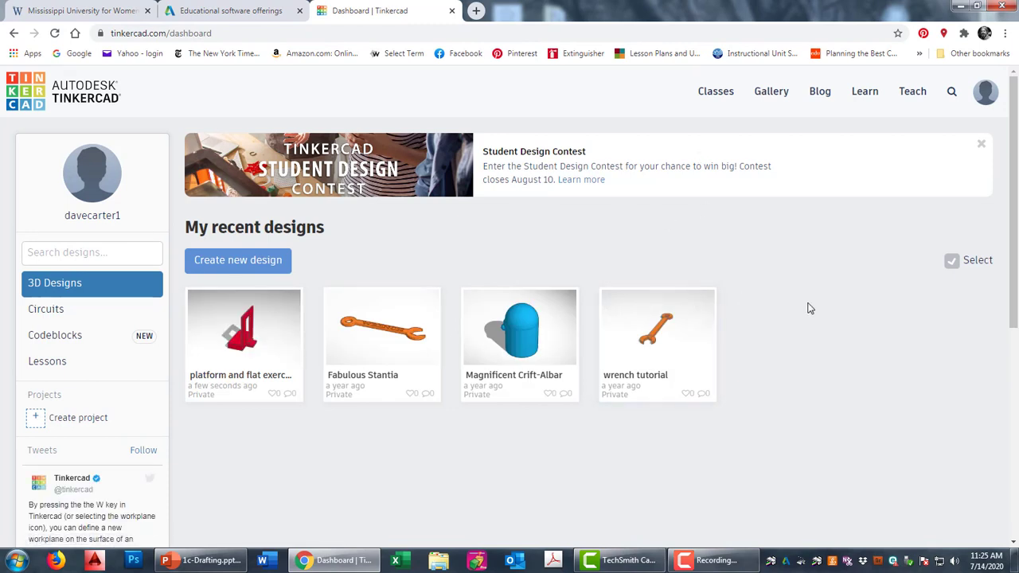
# - Open the Tinkercad Classes page and look through its contents
pyautogui.click(713, 92)
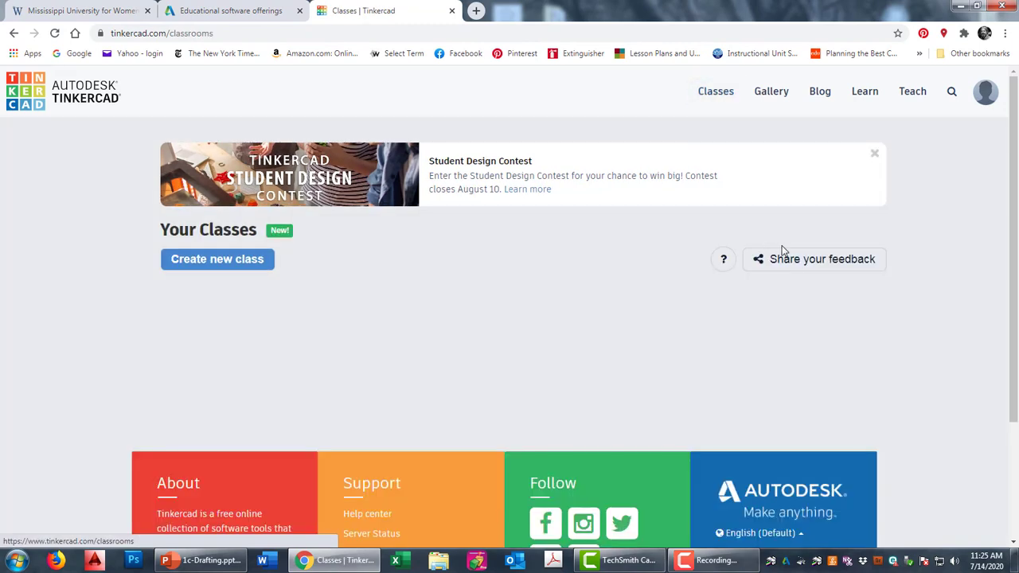
pyautogui.scroll(-2, 513, 322)
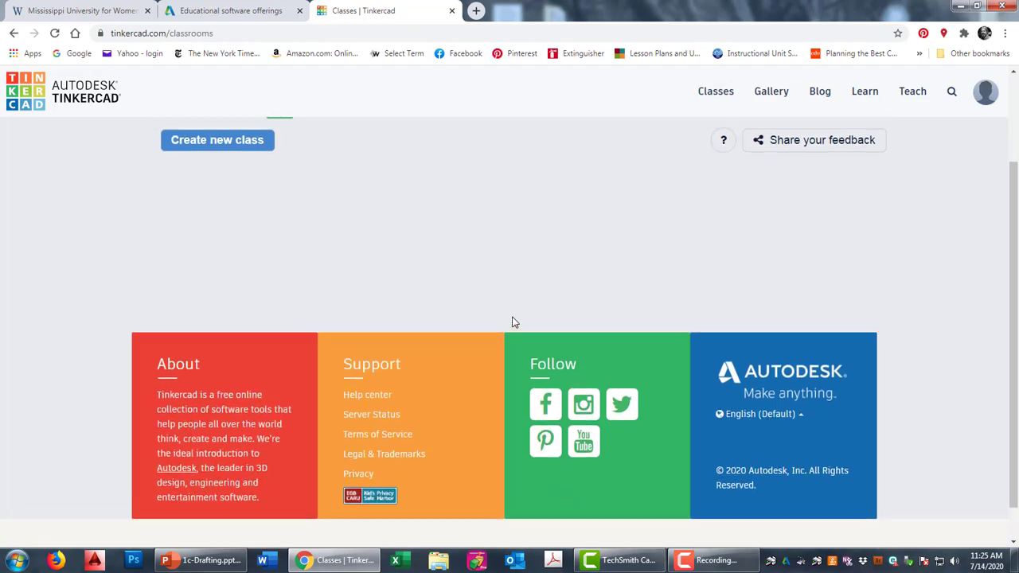
pyautogui.scroll(2, 514, 321)
# - Open the Learn section, look through the 3D Starters and Lessons, and choose Projects
pyautogui.click(865, 92)
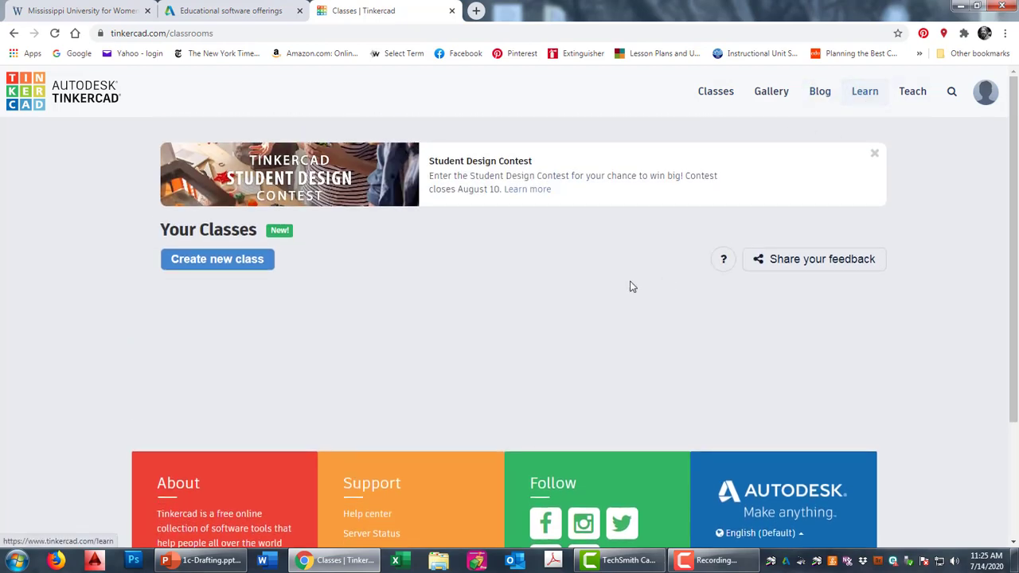
pyautogui.scroll(-2, 323, 280)
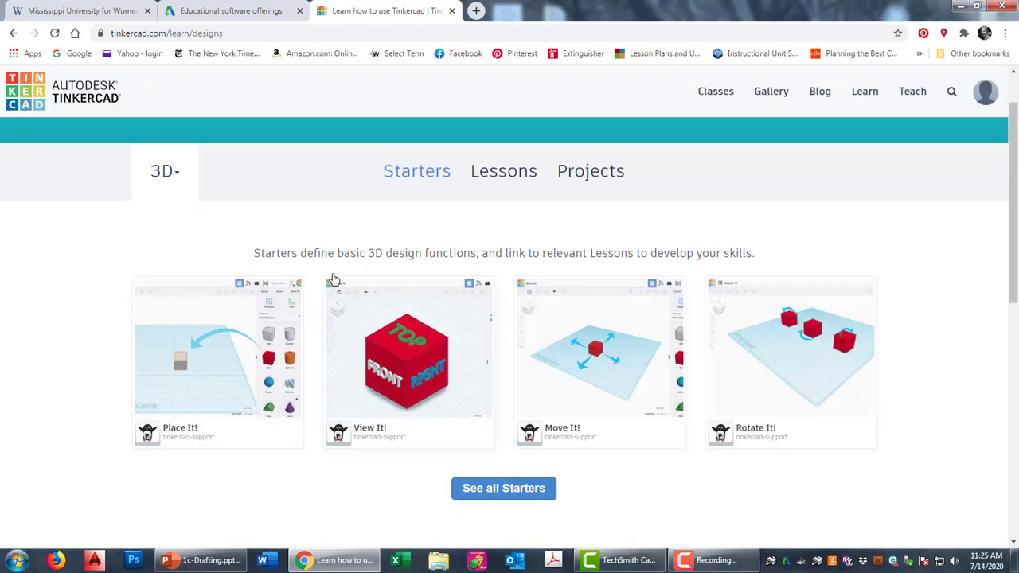
pyautogui.click(516, 174)
pyautogui.scroll(-2, 446, 367)
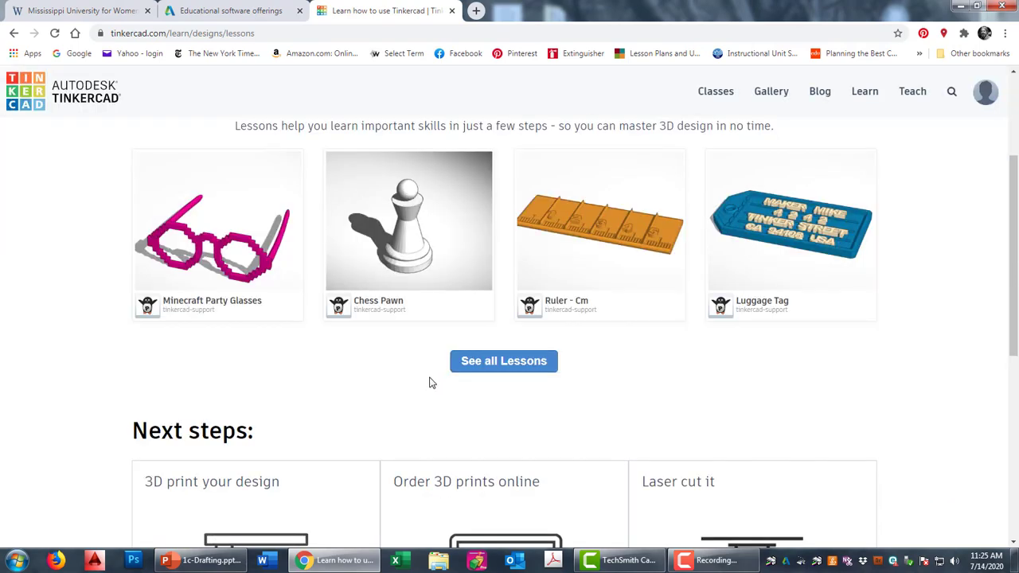
pyautogui.scroll(-2, 427, 380)
pyautogui.scroll(2, 416, 387)
pyautogui.scroll(2, 642, 275)
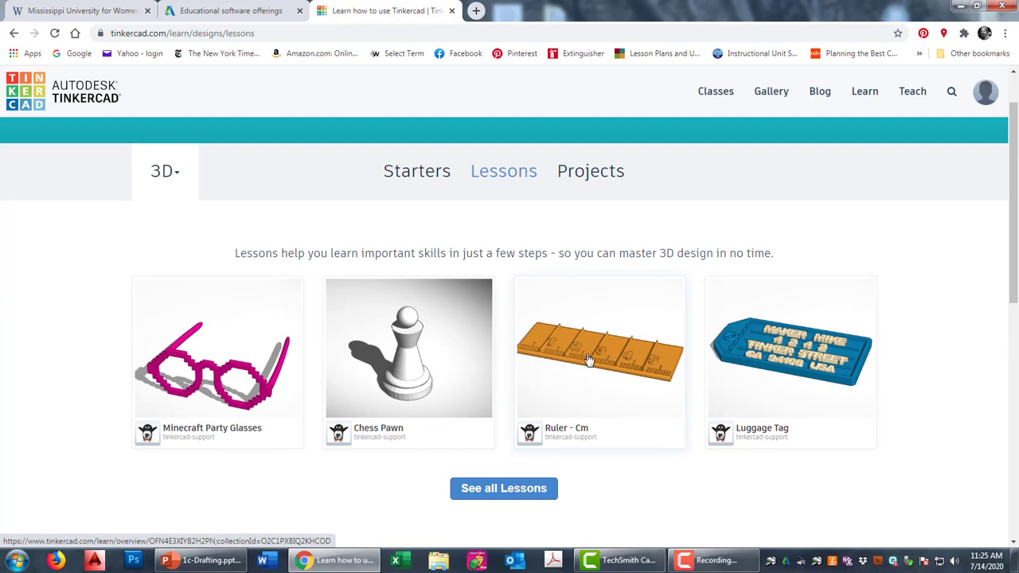
pyautogui.click(601, 183)
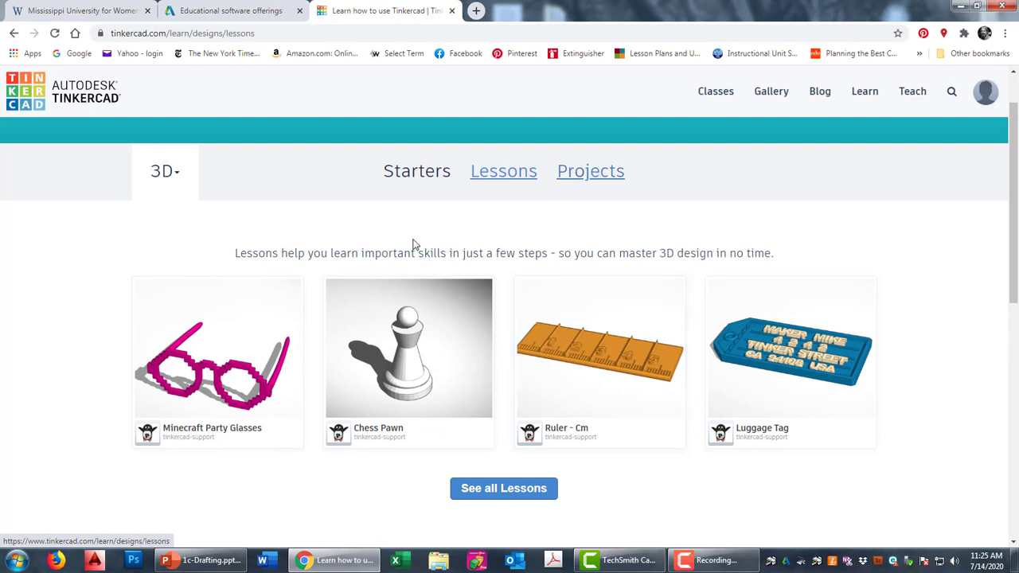